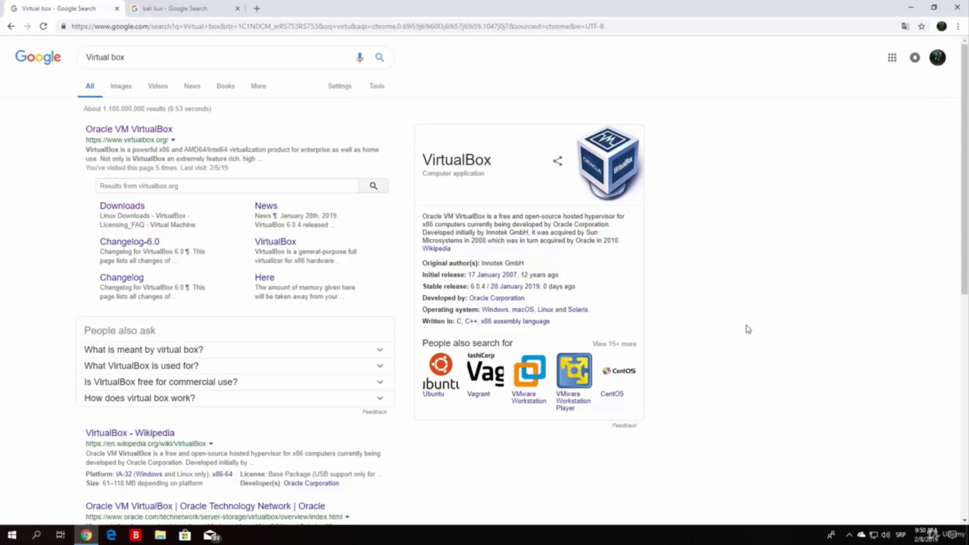
# Step: Return to the Virtual box search results and open the official VirtualBox.org site
pyautogui.click(189, 11)
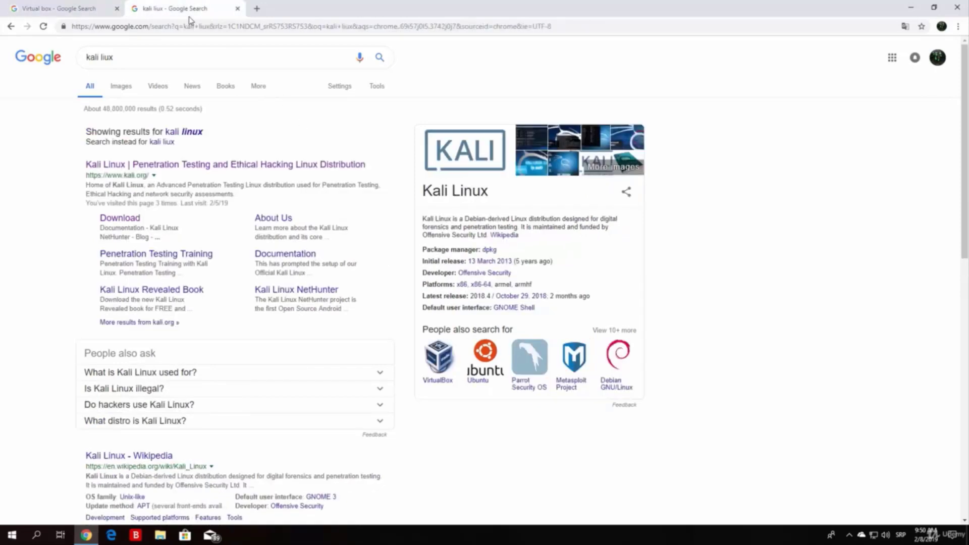
pyautogui.click(8, 7)
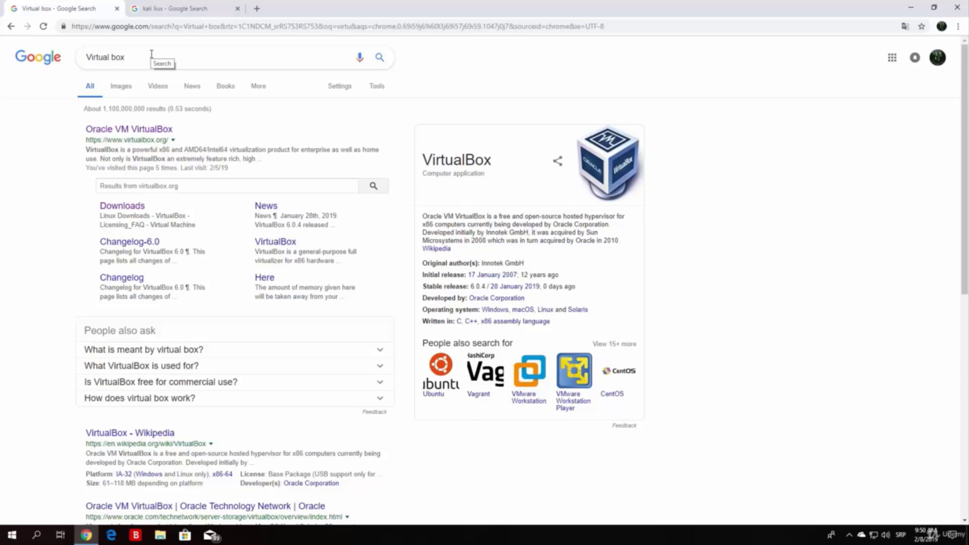
pyautogui.click(151, 54)
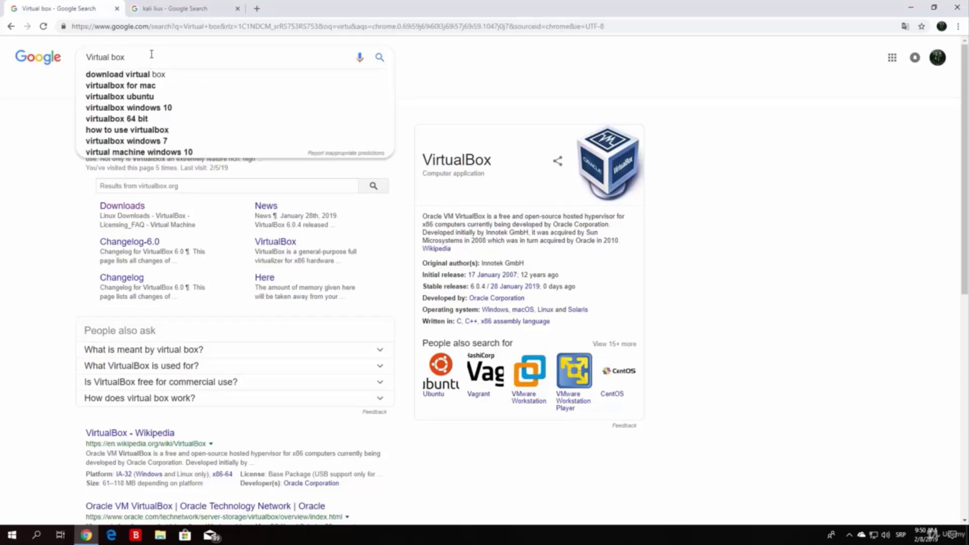
pyautogui.click(33, 299)
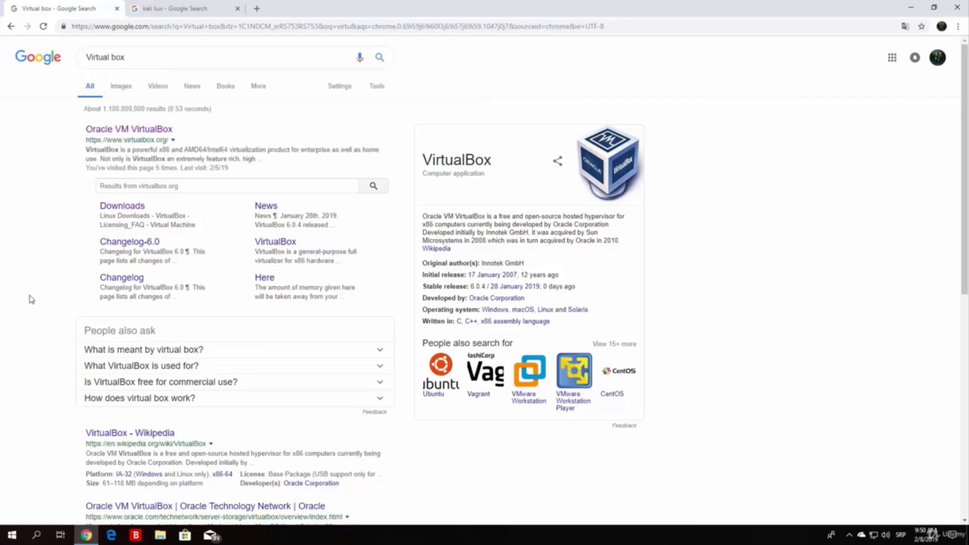
pyautogui.click(100, 135)
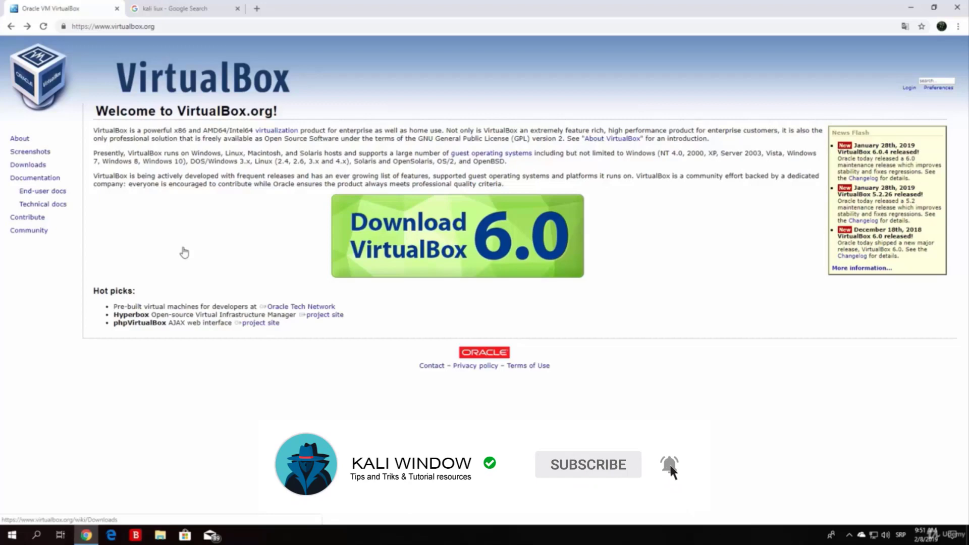
# Step: Go to the Download VirtualBox 6.0 page
pyautogui.click(475, 234)
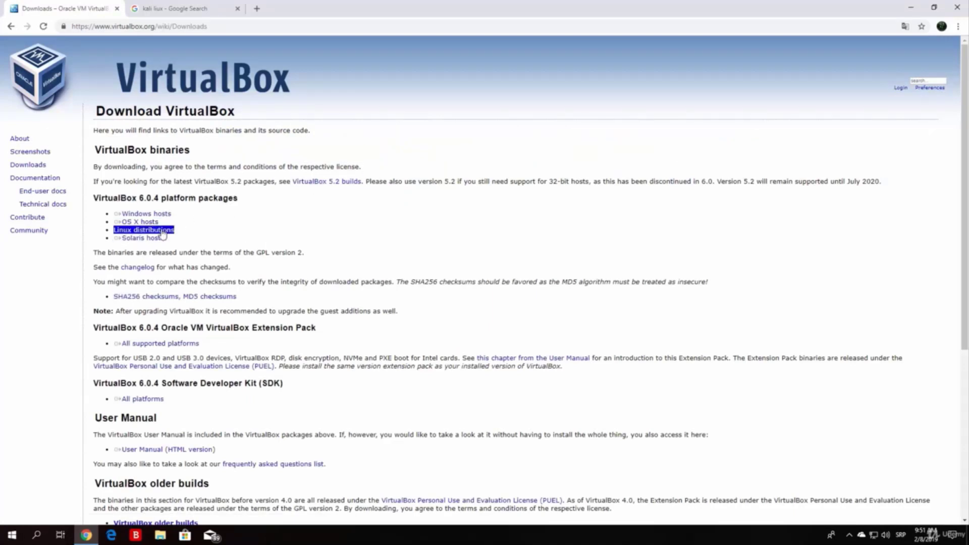
pyautogui.click(910, 8)
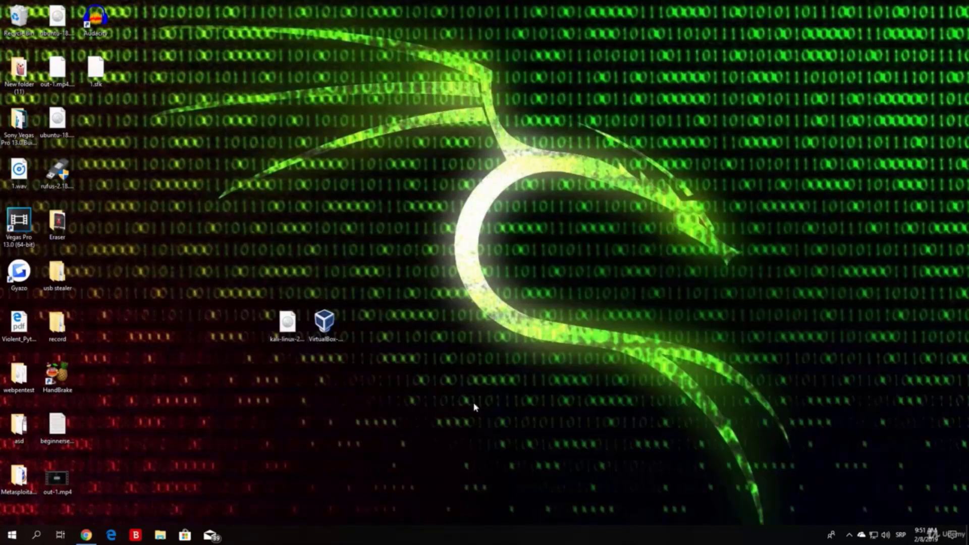
pyautogui.click(86, 535)
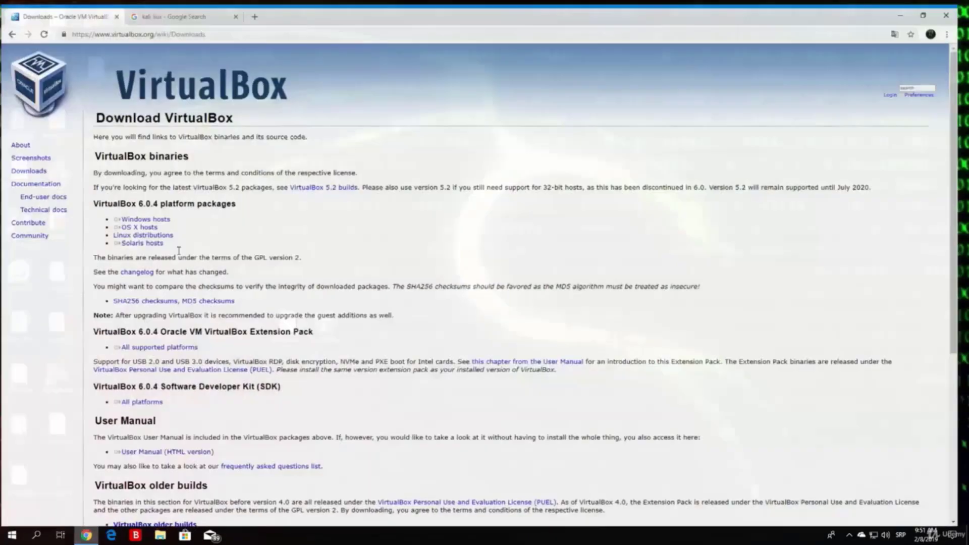
pyautogui.click(137, 214)
pyautogui.click(209, 214)
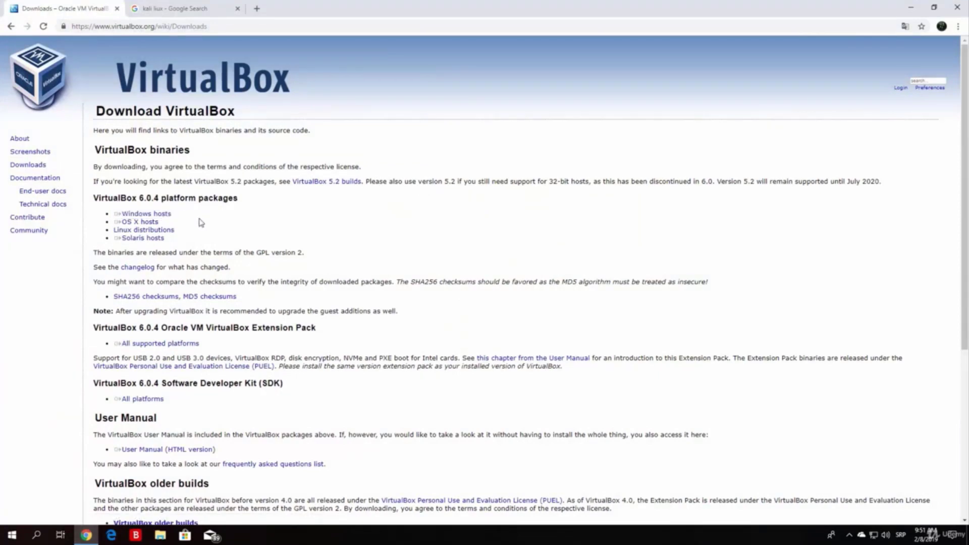
# Step: Download the VirtualBox 6.0.4 installer for Windows hosts, then return to the kali liux tab
pyautogui.click(160, 231)
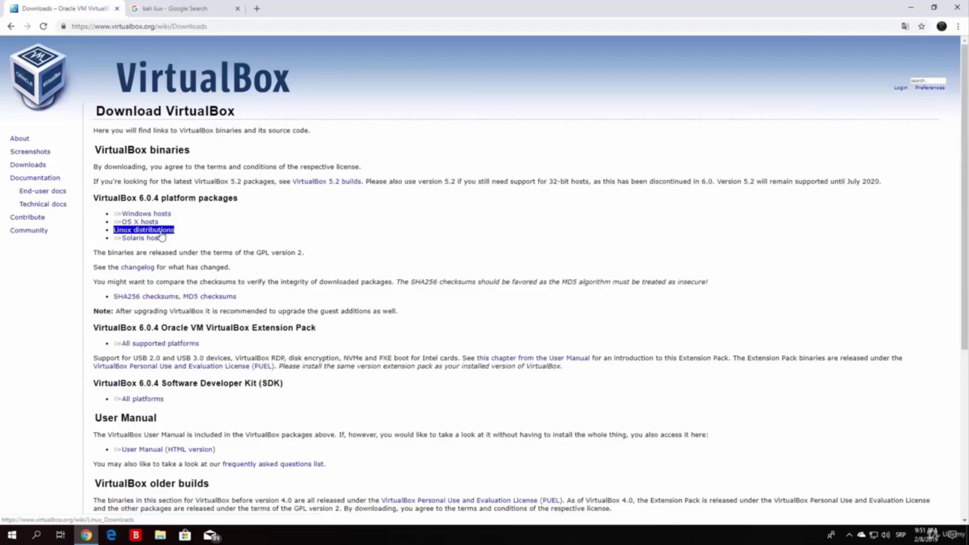
pyautogui.click(183, 229)
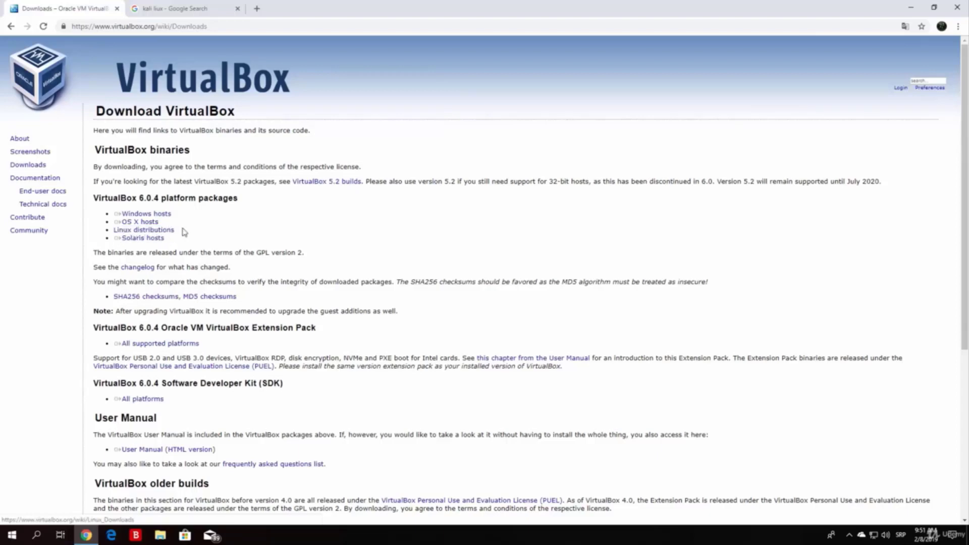
pyautogui.click(135, 223)
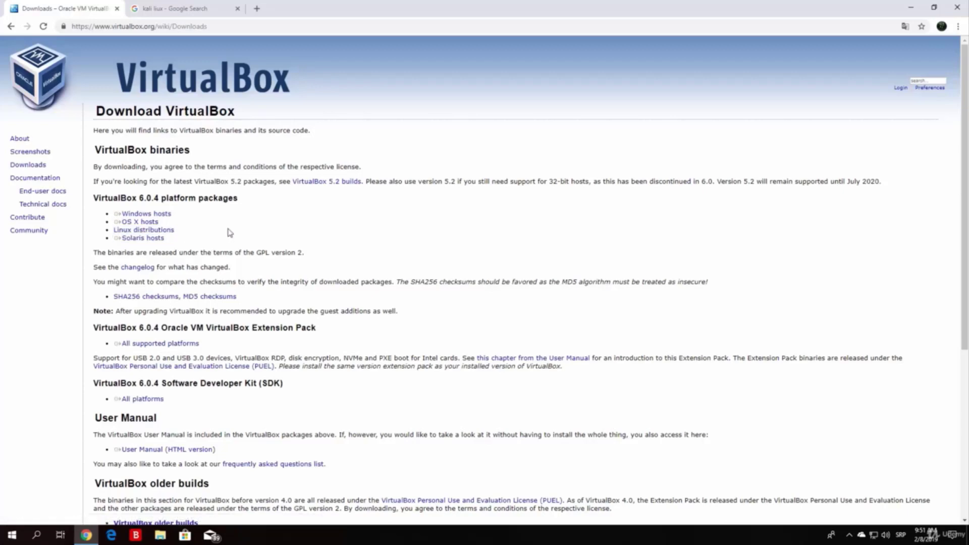
pyautogui.click(147, 214)
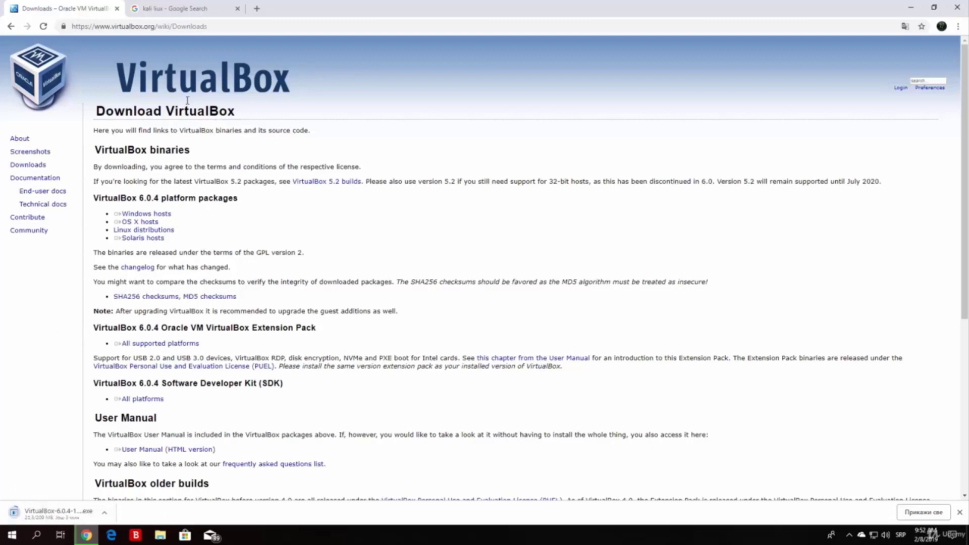
pyautogui.click(167, 5)
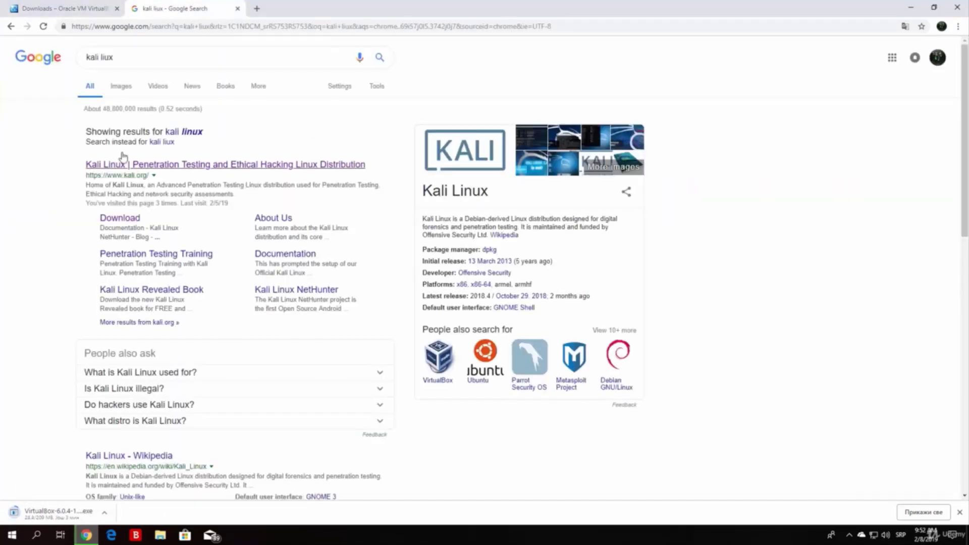
# Step: Correct the query 'kali liux' to 'kali linux' and rerun the search
pyautogui.click(144, 58)
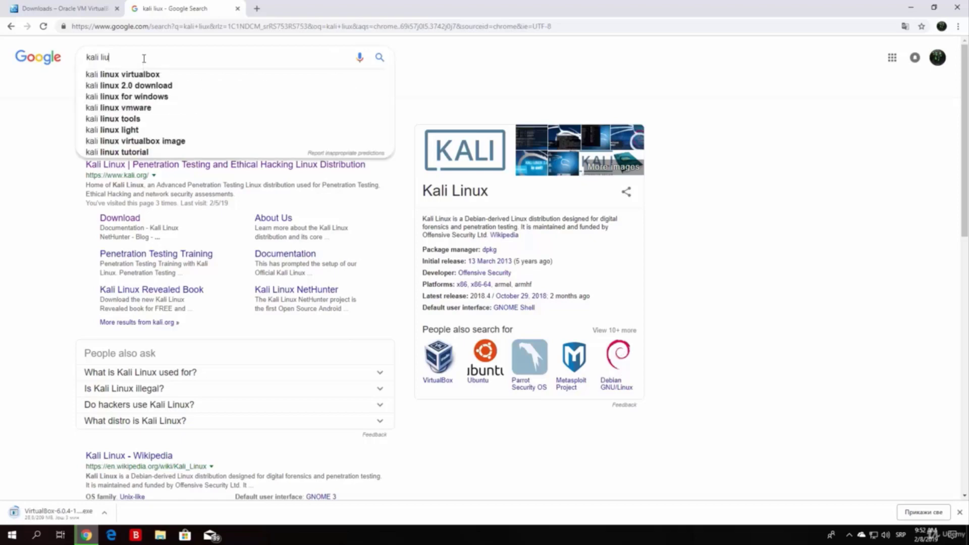
pyautogui.press('BackSpace')
pyautogui.write('n')
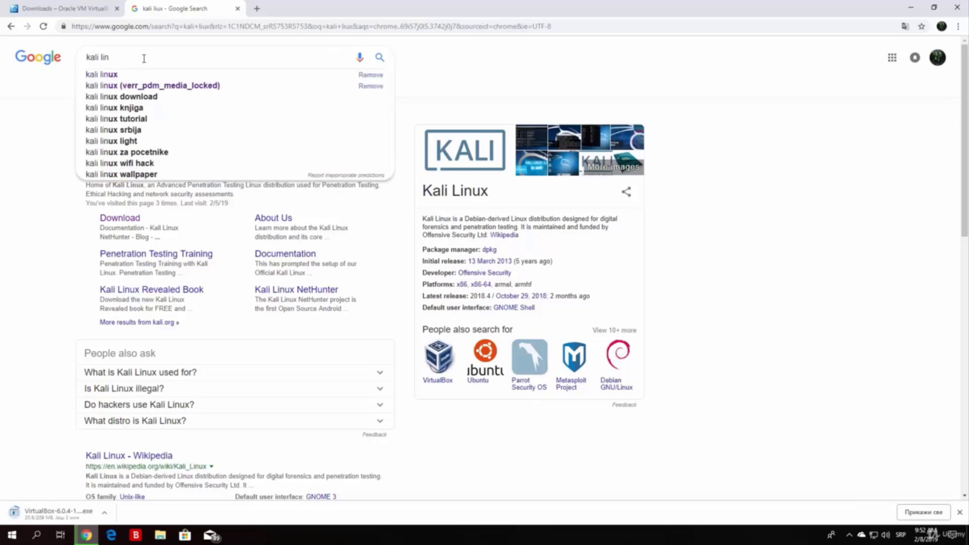
pyautogui.write('ux')
pyautogui.press('Return')
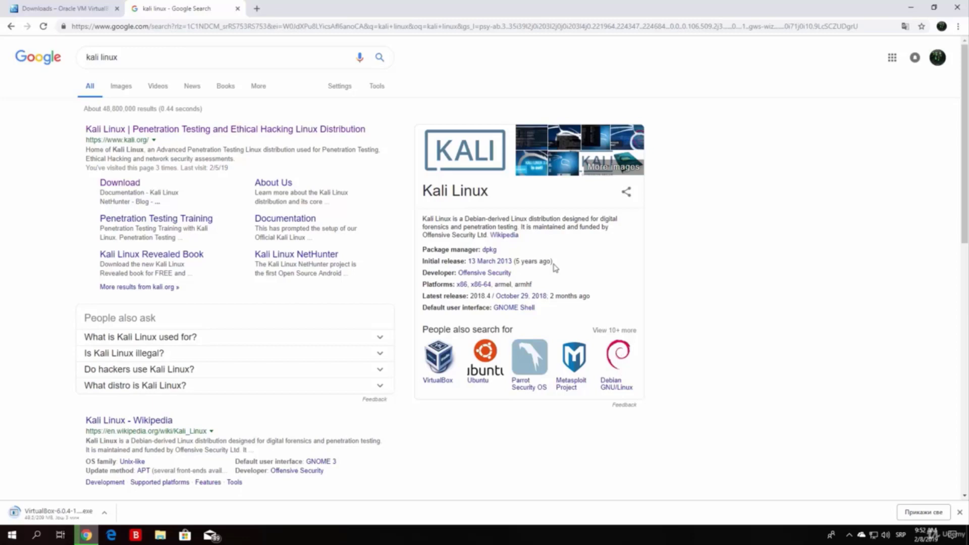
# Step: Open kali.org's Download Kali Linux page and scroll down to the images table
pyautogui.click(164, 130)
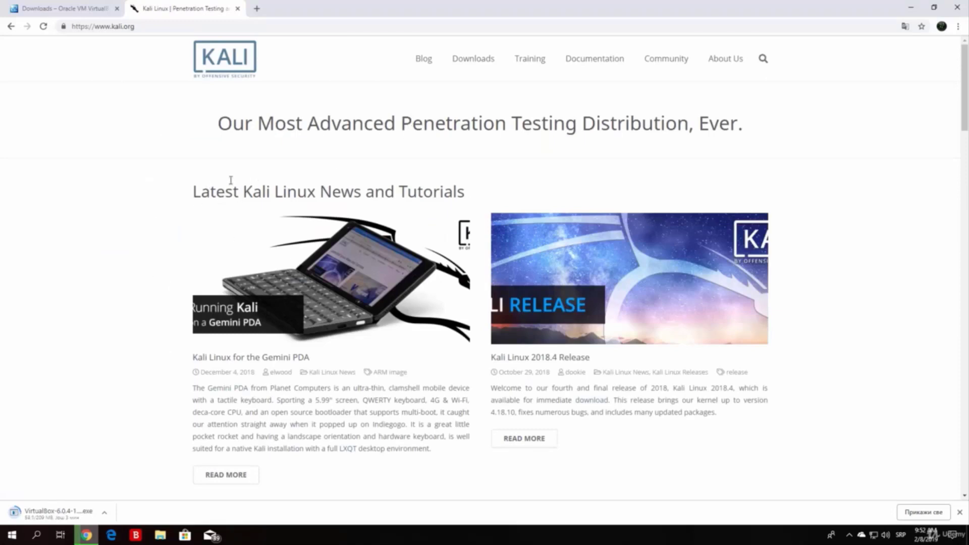
pyautogui.moveTo(476, 65)
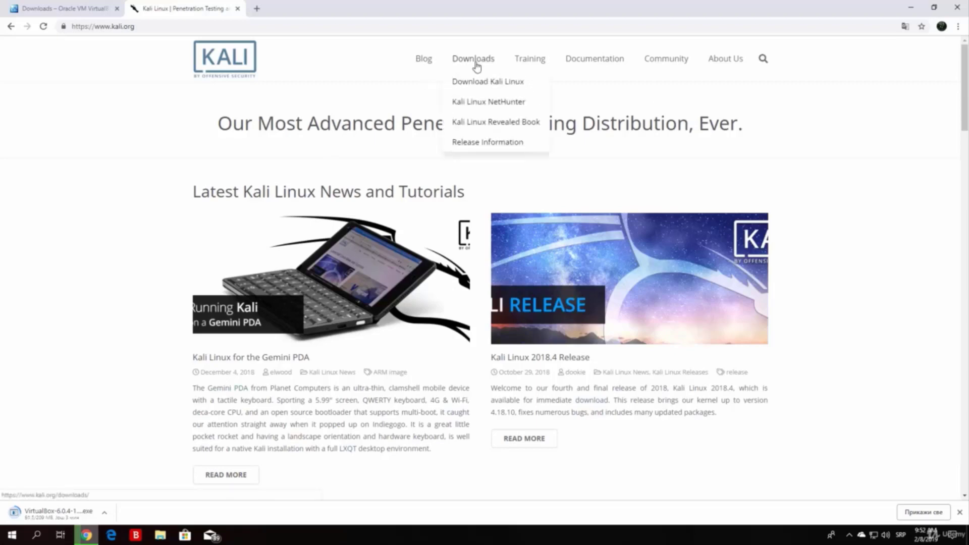
pyautogui.click(484, 89)
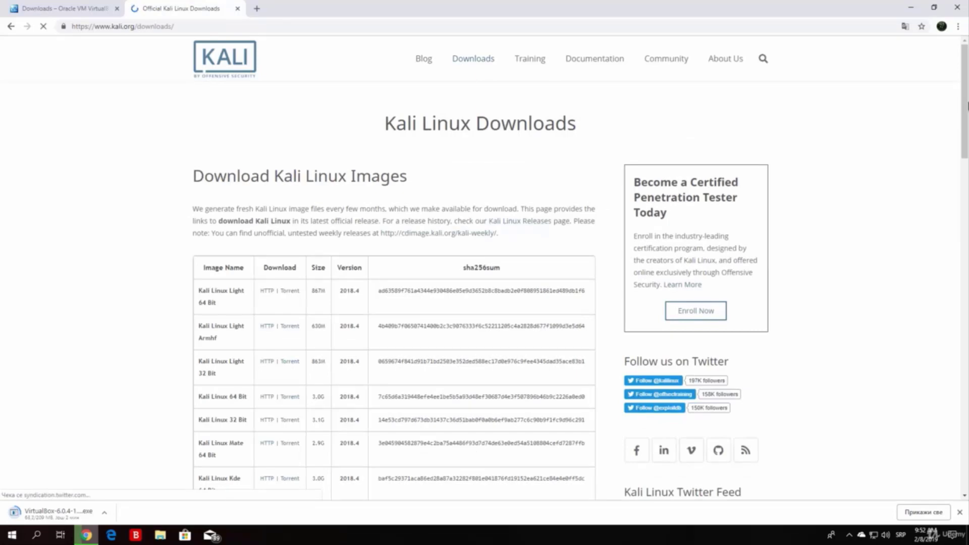
pyautogui.scroll(-3, 965, 126)
pyautogui.moveTo(964, 126)
pyautogui.mouseDown()
pyautogui.moveTo(964, 165)
pyautogui.moveTo(968, 86)
pyautogui.moveTo(968, 133)
pyautogui.mouseUp()
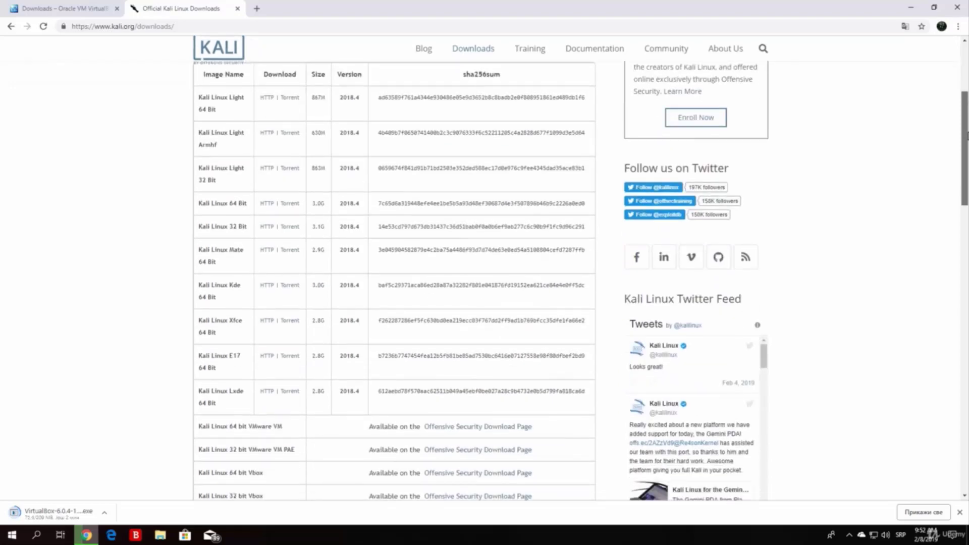
# Step: Download the Kali Linux 64 Bit ISO using its HTTP link in the images table
pyautogui.moveTo(225, 227); pyautogui.dragTo(176, 216)
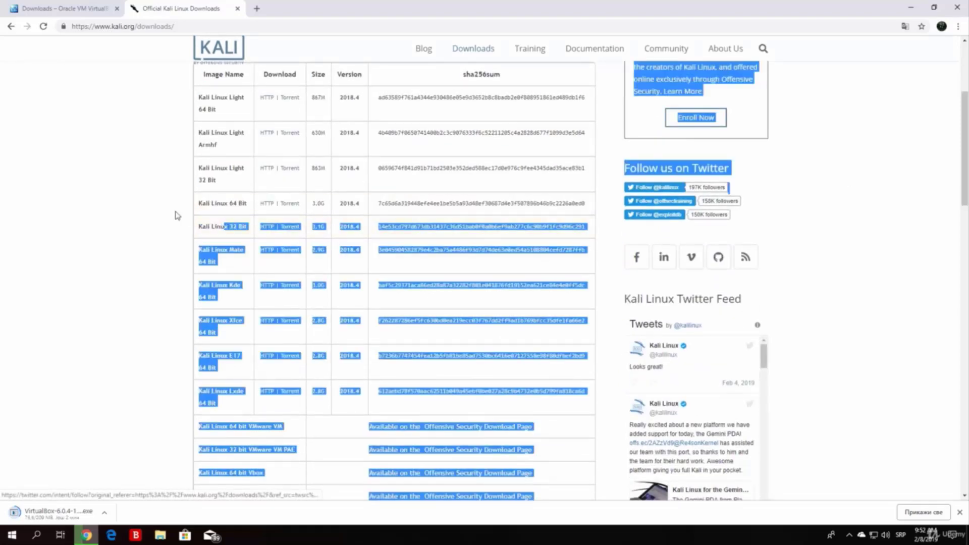
pyautogui.click(175, 212)
pyautogui.moveTo(252, 233); pyautogui.dragTo(194, 205)
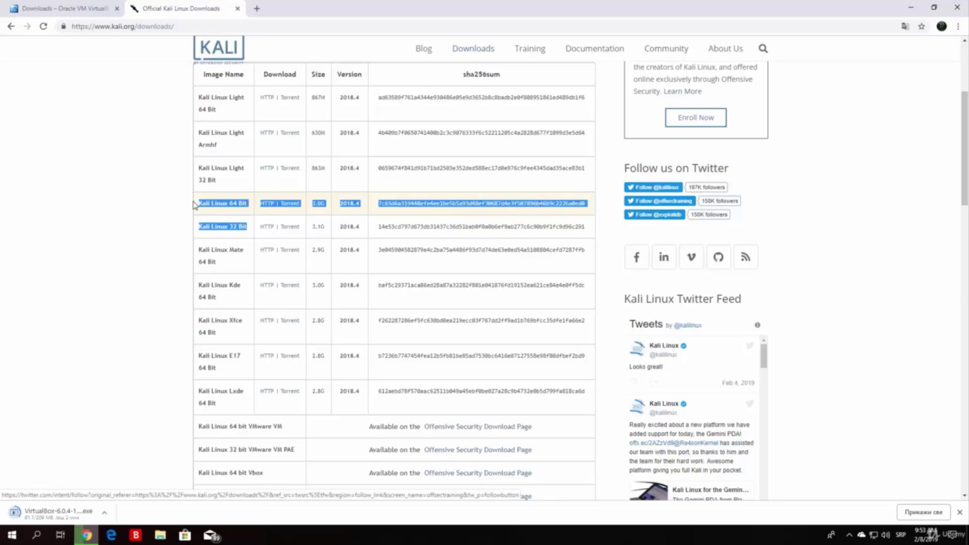
pyautogui.click(76, 232)
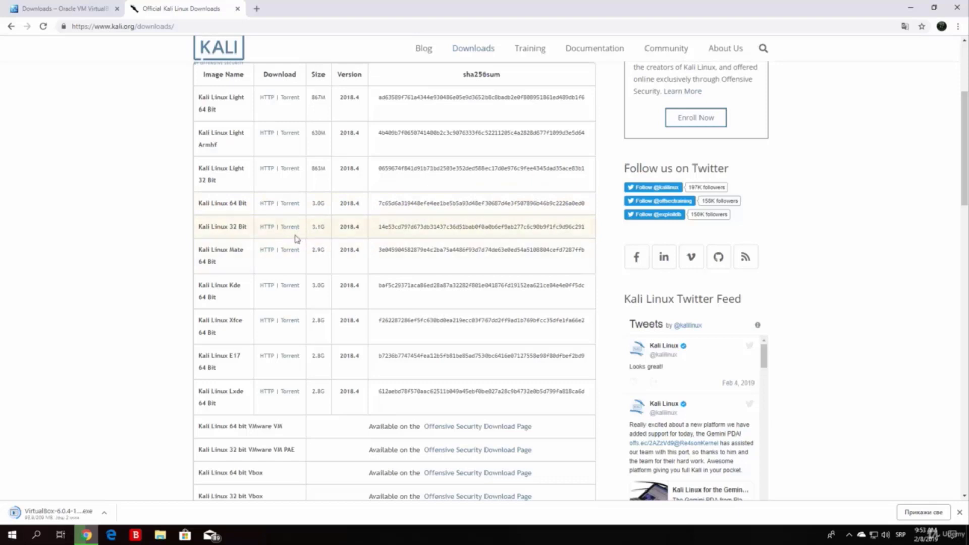
pyautogui.moveTo(312, 227); pyautogui.dragTo(313, 207)
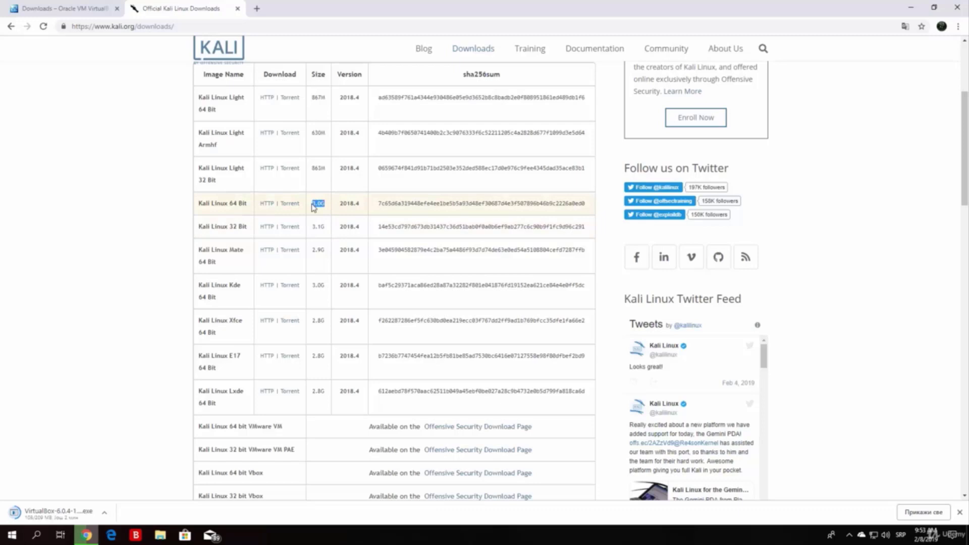
pyautogui.click(89, 224)
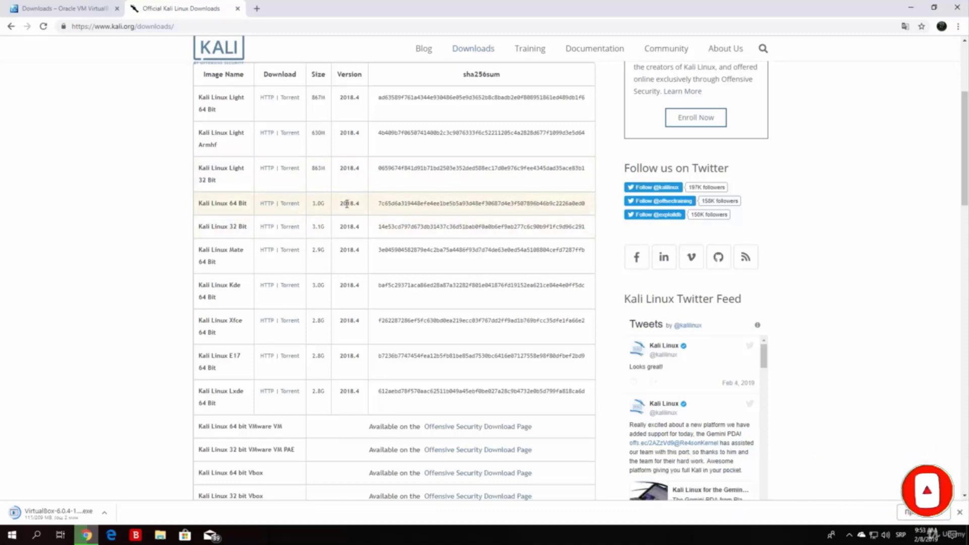
pyautogui.click(263, 204)
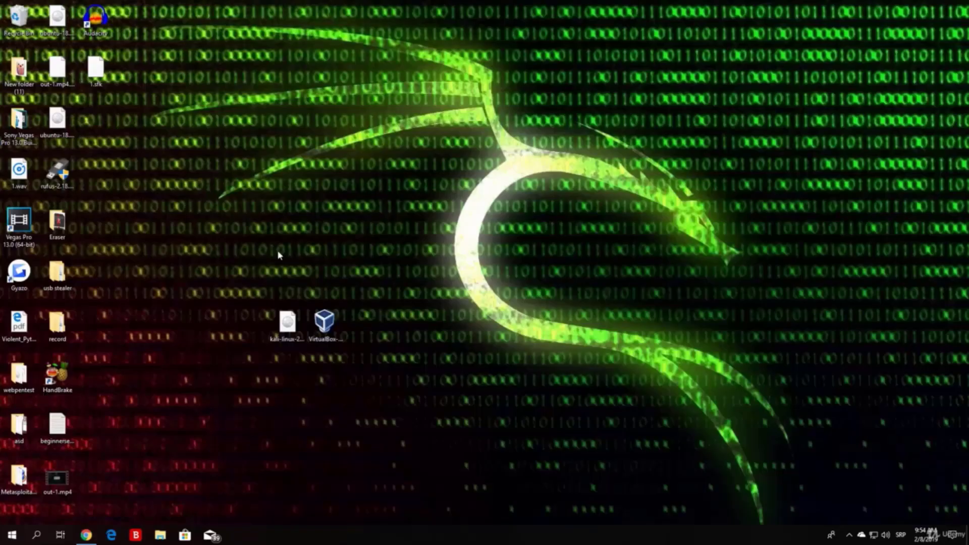
# Step: Move the Kali ISO and VirtualBox installer icons toward the desktop centre
pyautogui.moveTo(374, 379); pyautogui.dragTo(265, 222)
pyautogui.moveTo(306, 323); pyautogui.dragTo(443, 251)
pyautogui.click(407, 283)
# Step: Launch the VirtualBox 6.0.4 installer from the desktop
pyautogui.click(360, 242)
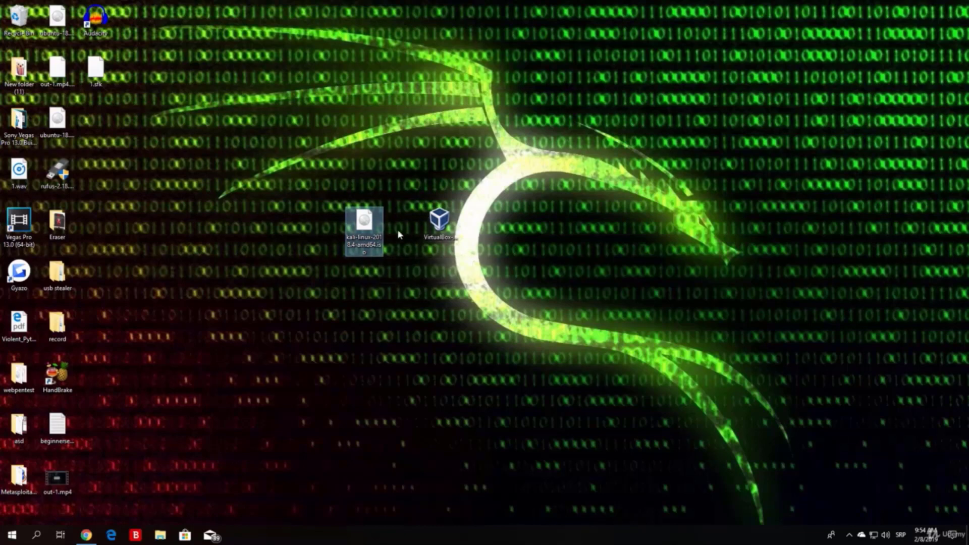
pyautogui.click(448, 230)
pyautogui.click(464, 175)
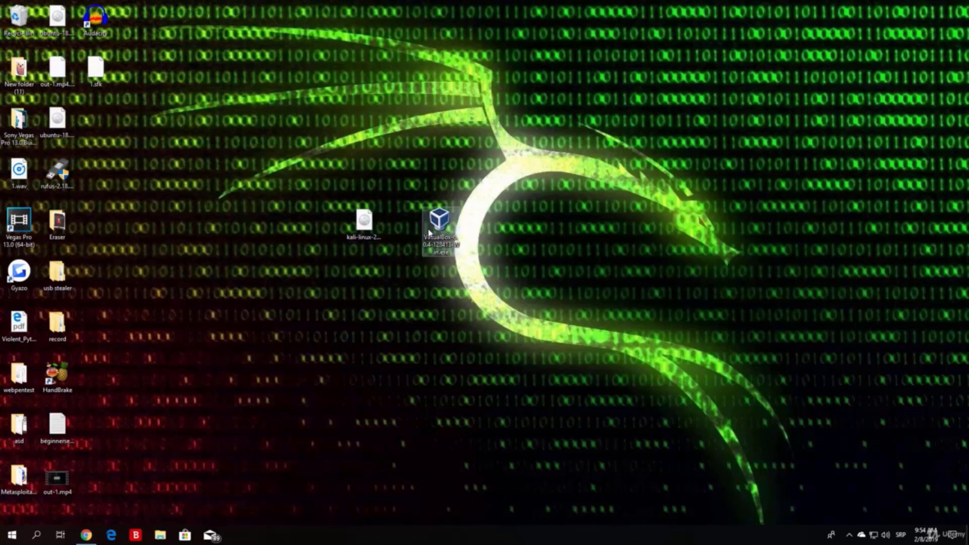
pyautogui.click(449, 228)
pyautogui.doubleClick(448, 228)
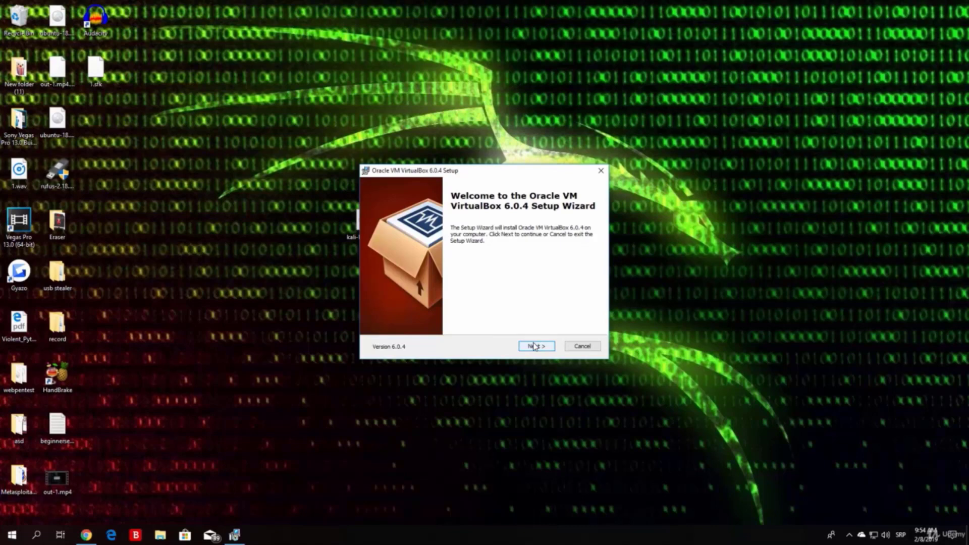
# Step: Install VirtualBox 6.0.4 with default features and shortcuts, accepting the network reset warning, then finish
pyautogui.click(544, 350)
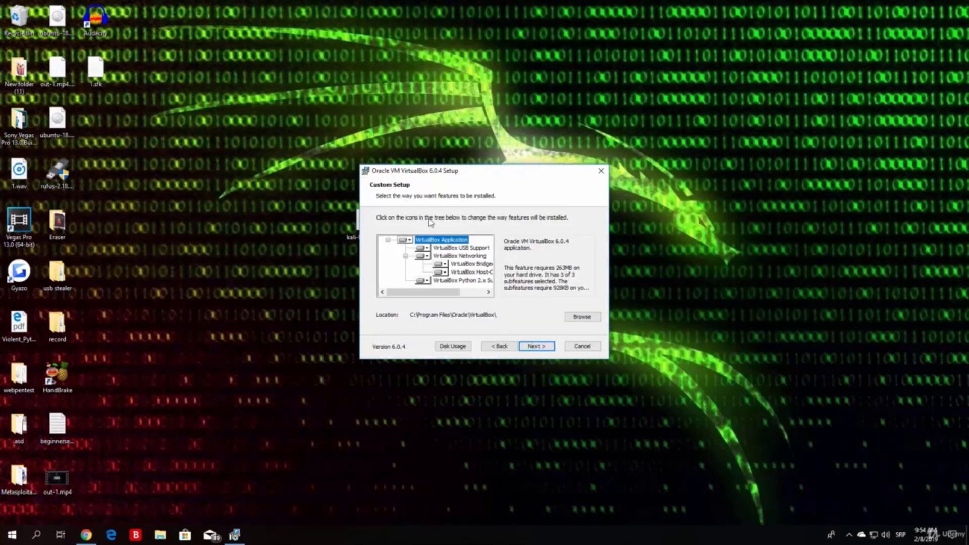
pyautogui.moveTo(441, 294)
pyautogui.mouseDown()
pyautogui.moveTo(472, 298)
pyautogui.moveTo(424, 298)
pyautogui.mouseUp()
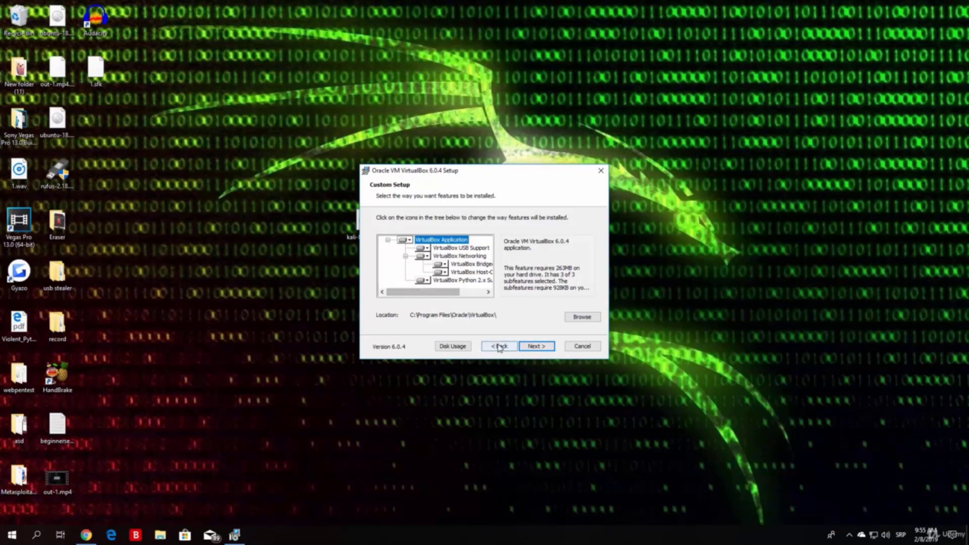
pyautogui.click(536, 346)
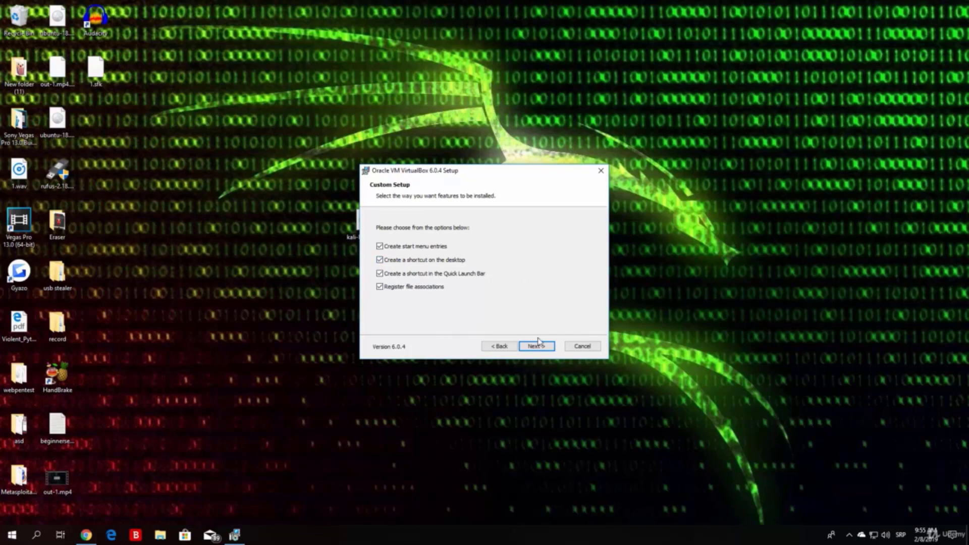
pyautogui.click(537, 346)
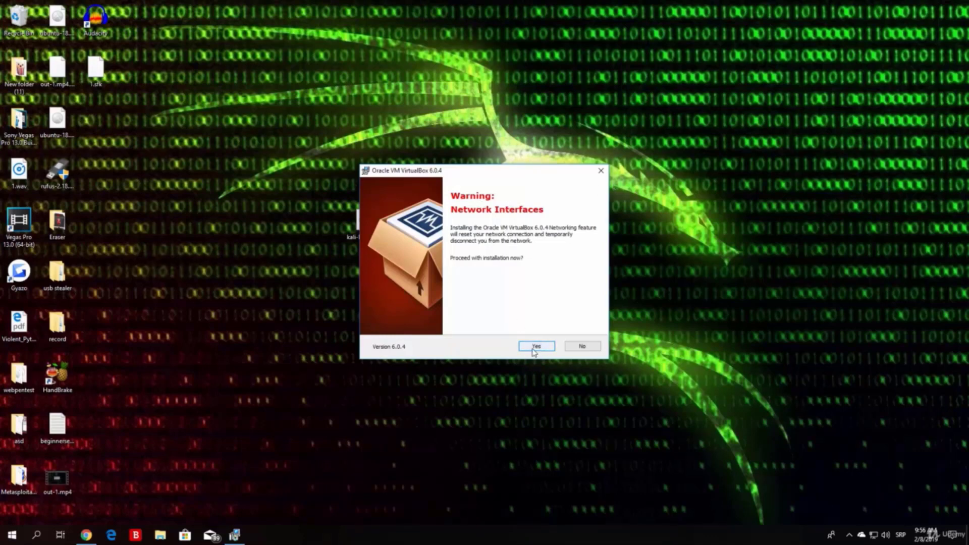
pyautogui.click(532, 348)
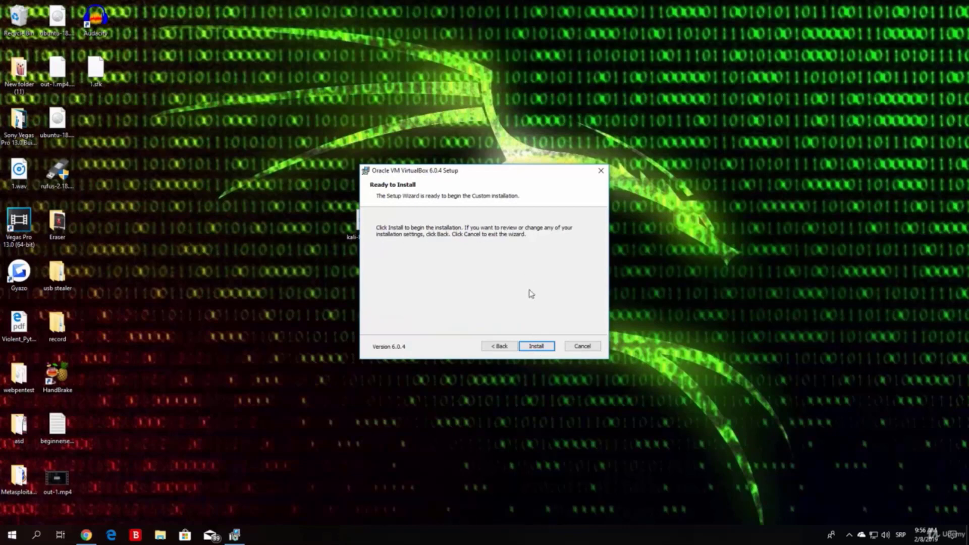
pyautogui.click(536, 346)
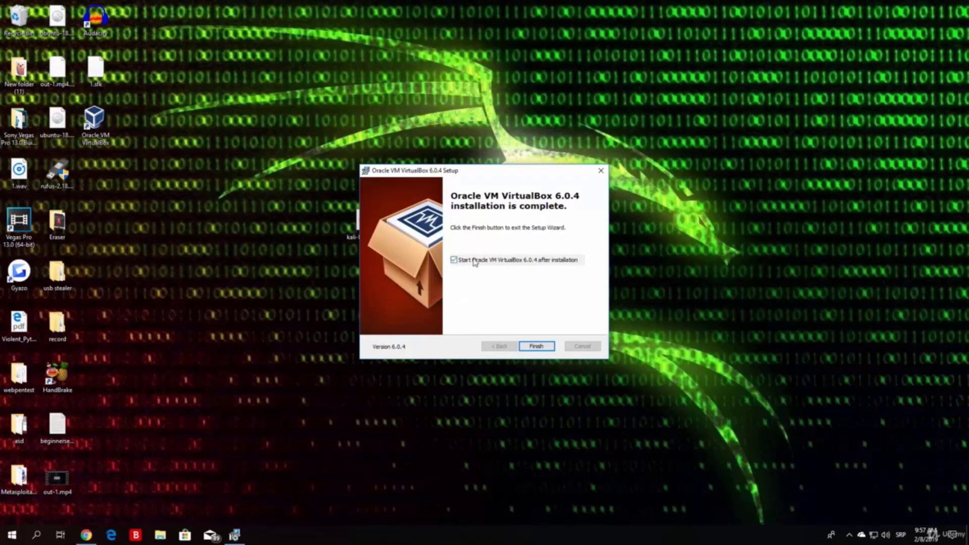
pyautogui.click(536, 347)
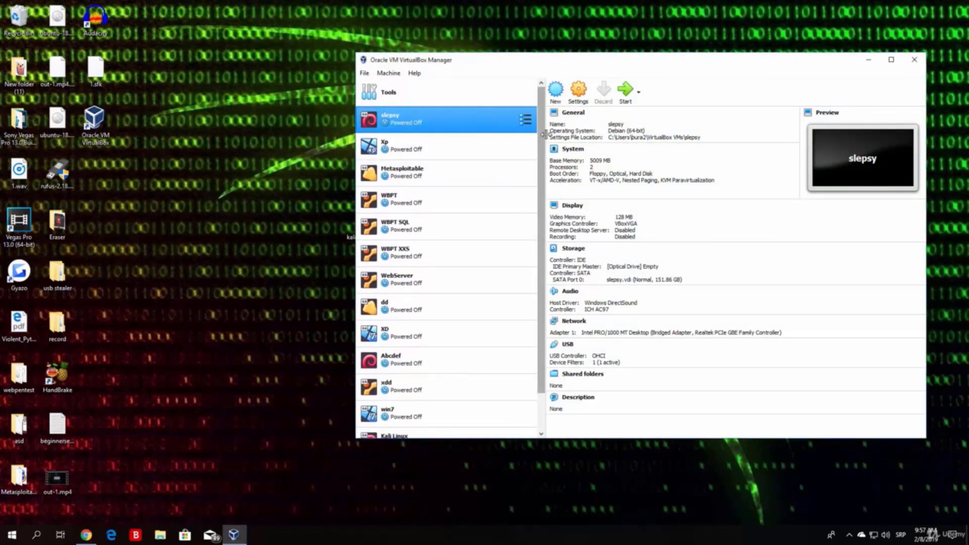
# Step: Scroll to the list's bottom and inspect each VM from Kali Linux up to Xp
pyautogui.scroll(-3, 444, 303)
pyautogui.click(406, 391)
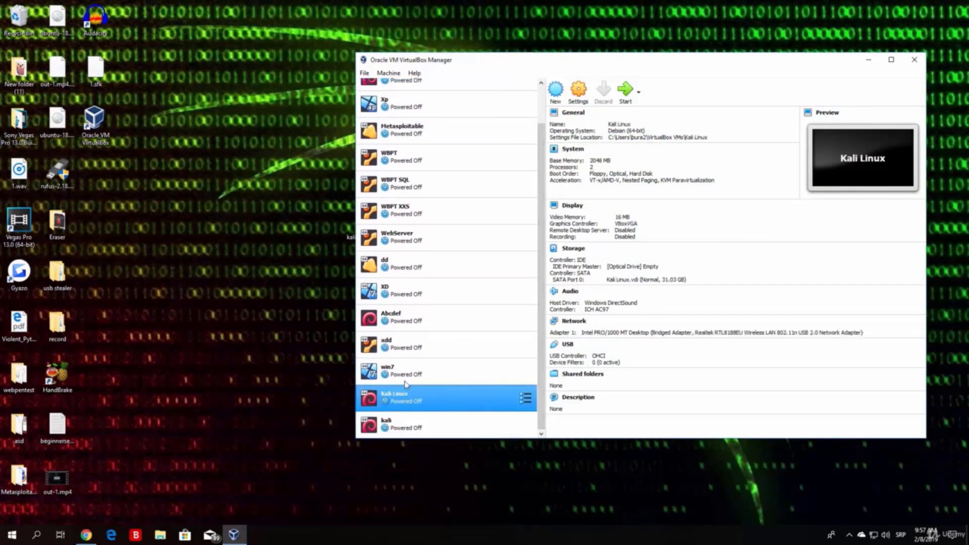
pyautogui.click(464, 377)
pyautogui.click(507, 349)
pyautogui.click(505, 295)
pyautogui.click(413, 257)
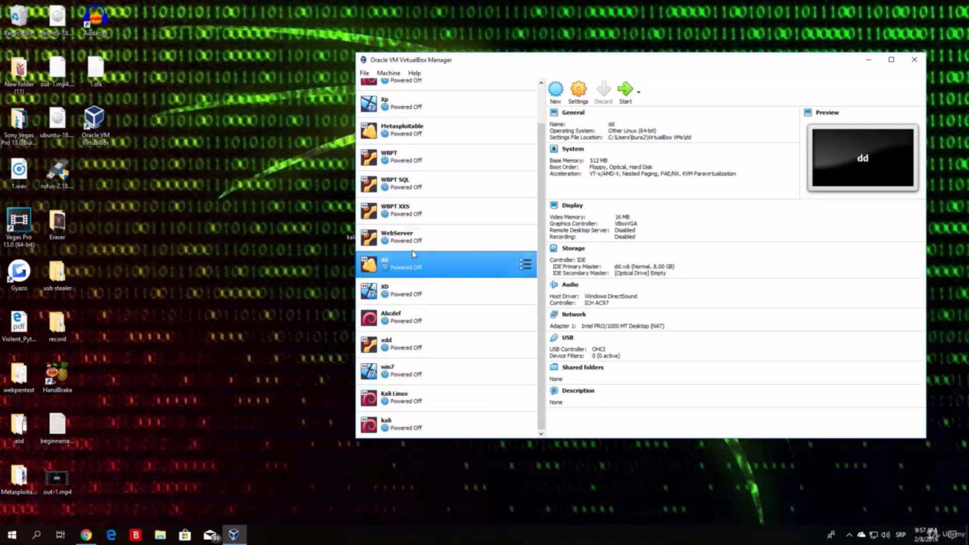
pyautogui.click(412, 236)
pyautogui.click(412, 209)
pyautogui.click(419, 183)
pyautogui.click(413, 153)
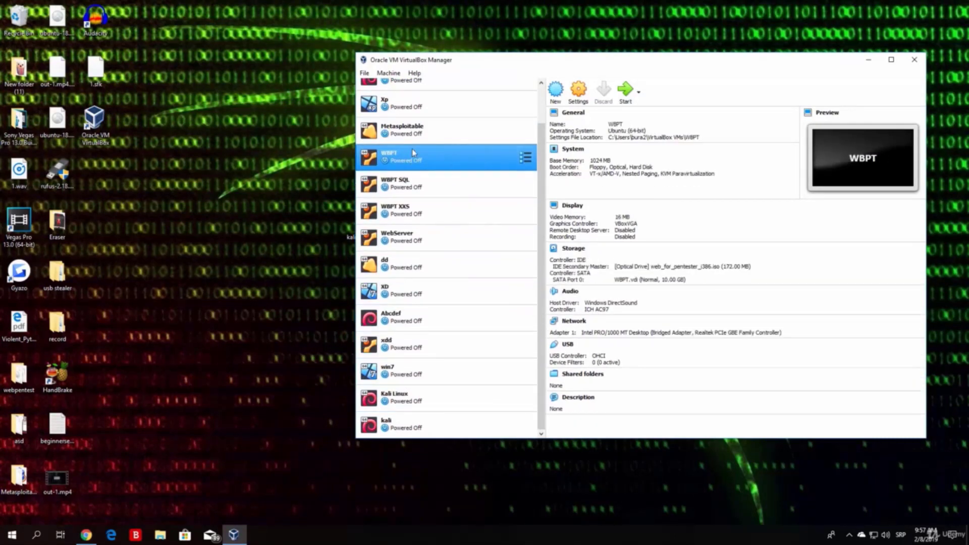
pyautogui.click(412, 131)
pyautogui.click(414, 103)
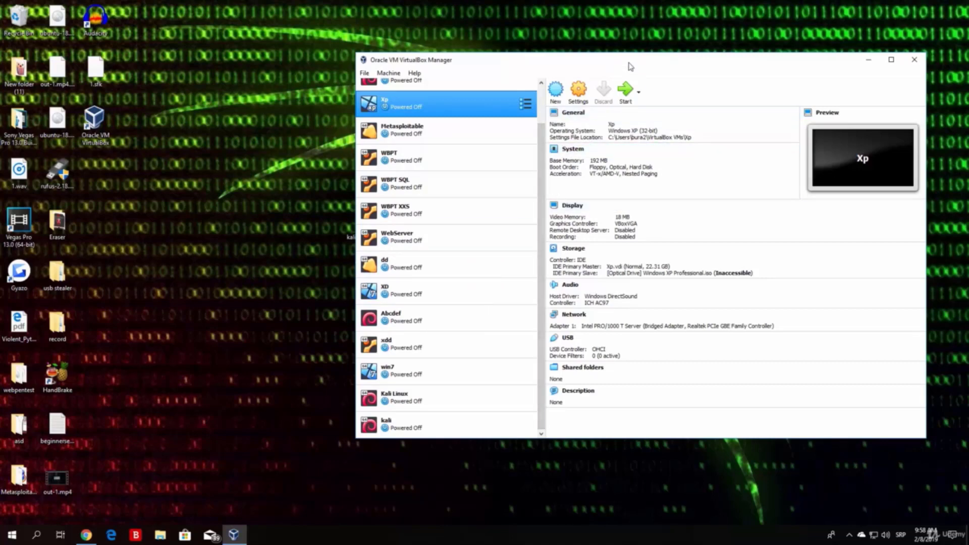
# Step: Start a new virtual machine named 'ethicalhackingmachine'
pyautogui.click(555, 96)
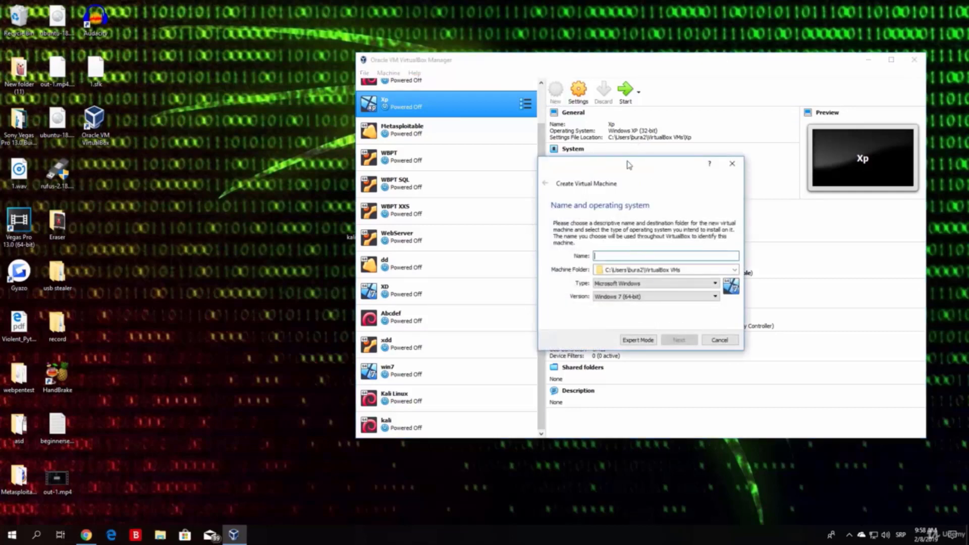
pyautogui.moveTo(628, 163); pyautogui.dragTo(351, 176)
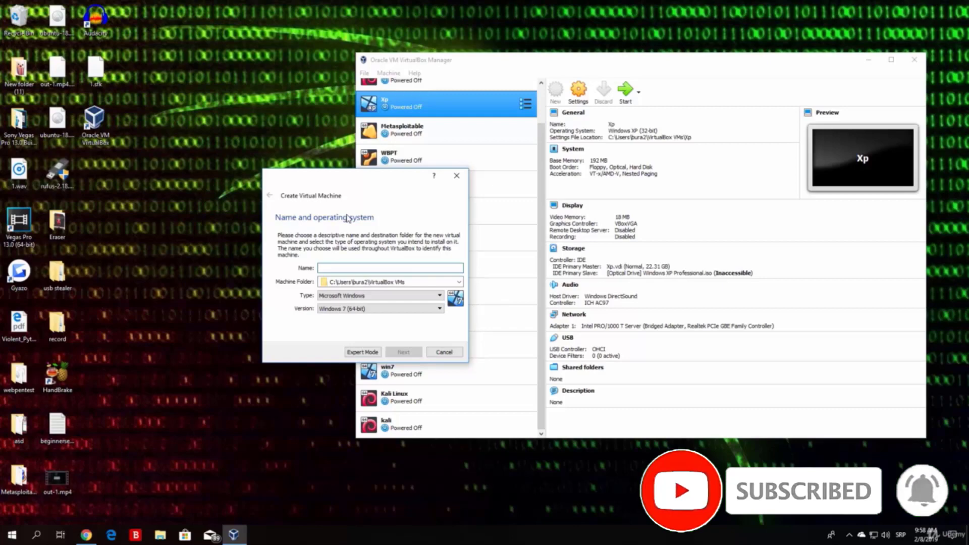
pyautogui.write('ethi')
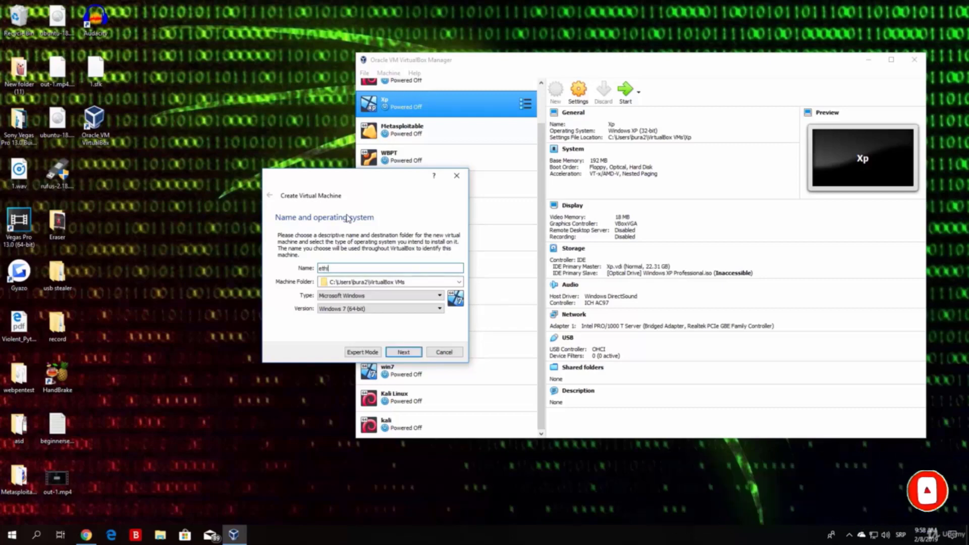
pyautogui.write('calhacking')
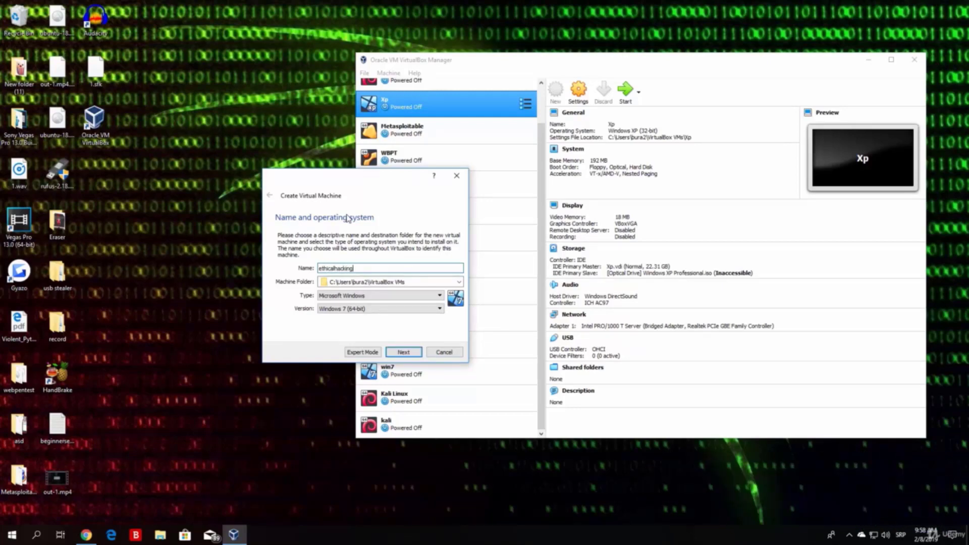
pyautogui.write('machine')
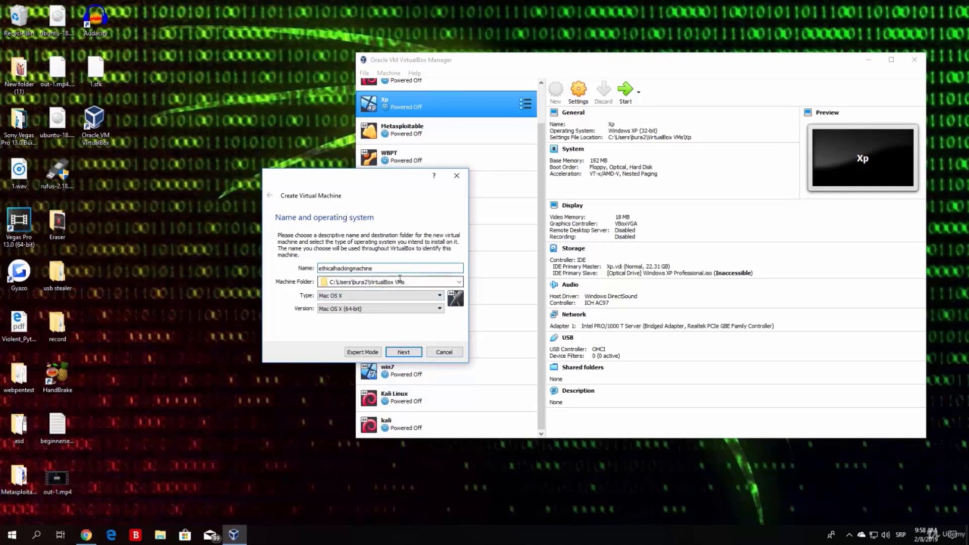
pyautogui.moveTo(408, 282); pyautogui.dragTo(307, 291)
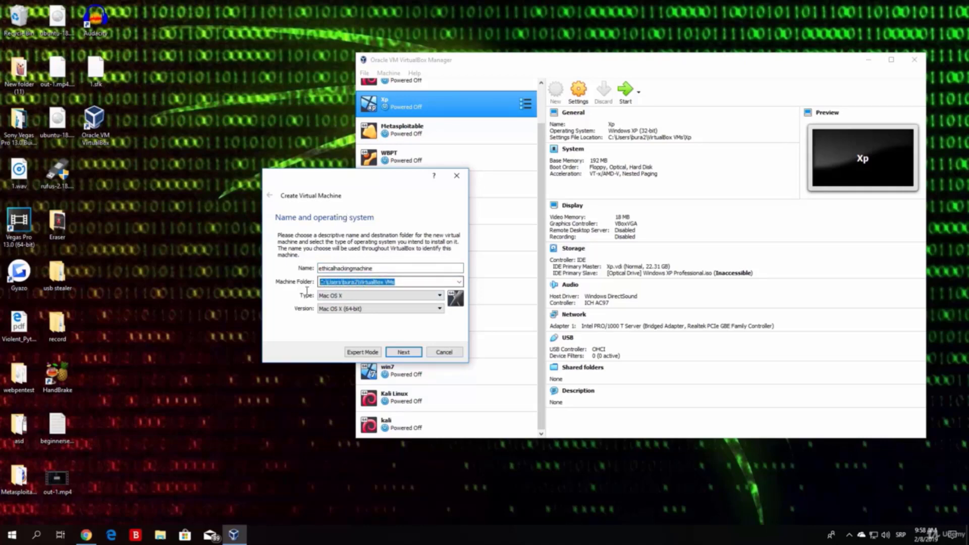
# Step: Set its type to Linux and version to Debian (64-bit), then continue
pyautogui.click(333, 298)
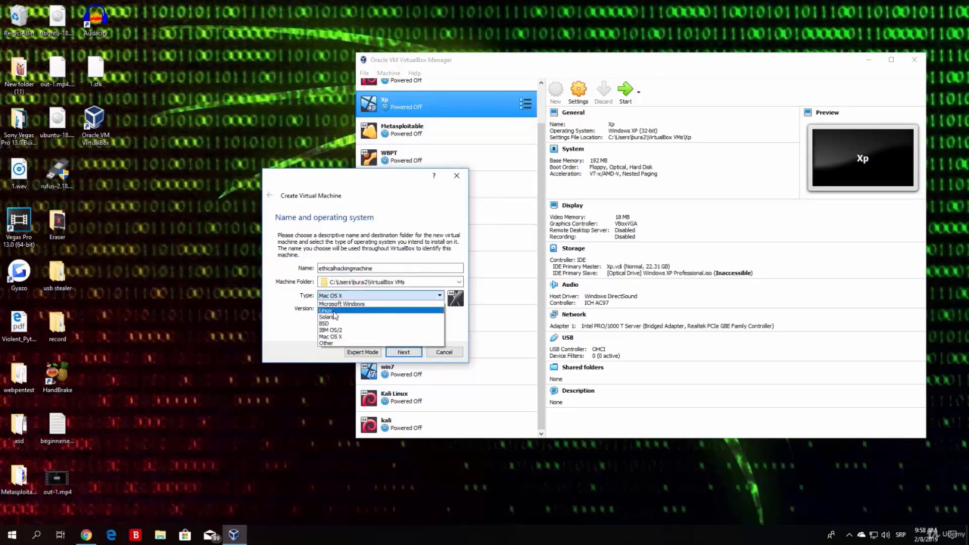
pyautogui.click(333, 310)
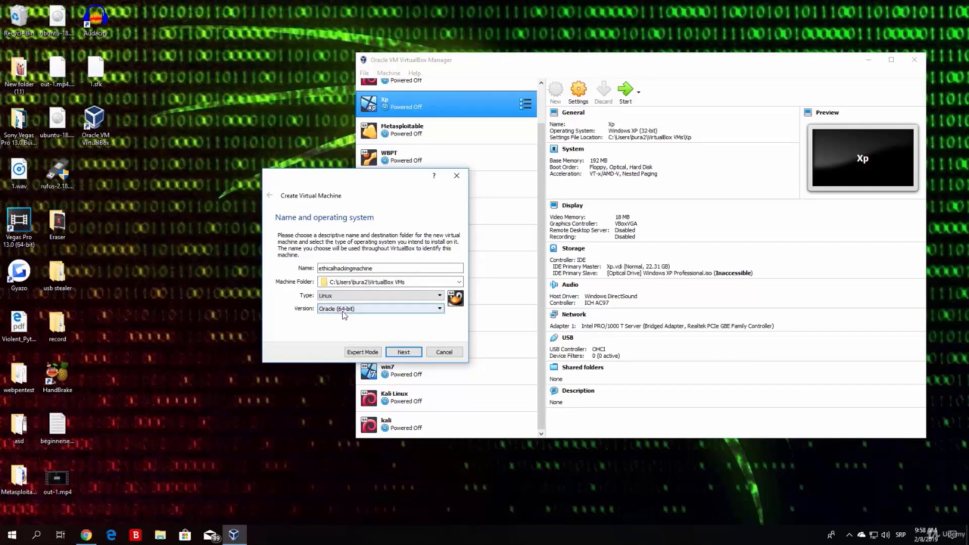
pyautogui.click(352, 310)
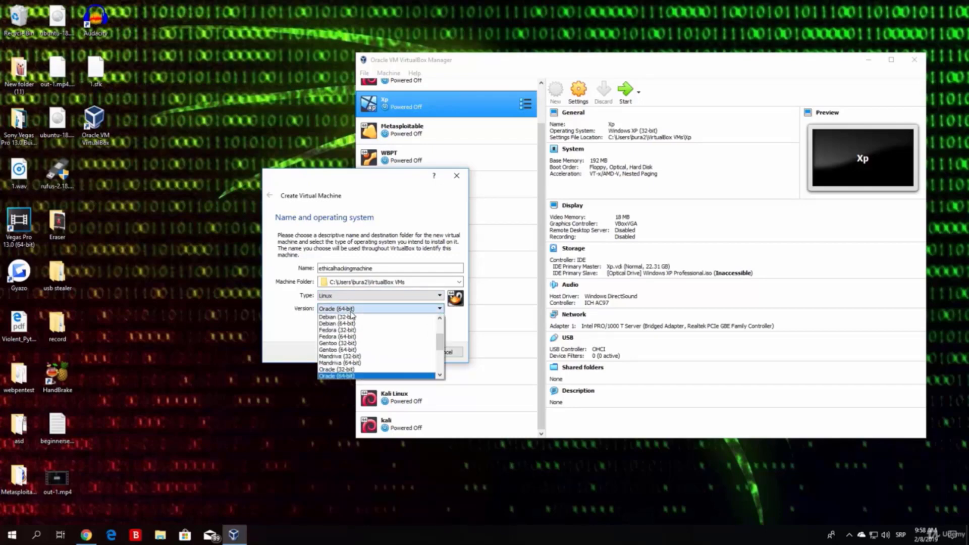
pyautogui.moveTo(440, 345)
pyautogui.mouseDown()
pyautogui.moveTo(440, 334)
pyautogui.moveTo(439, 349)
pyautogui.mouseUp()
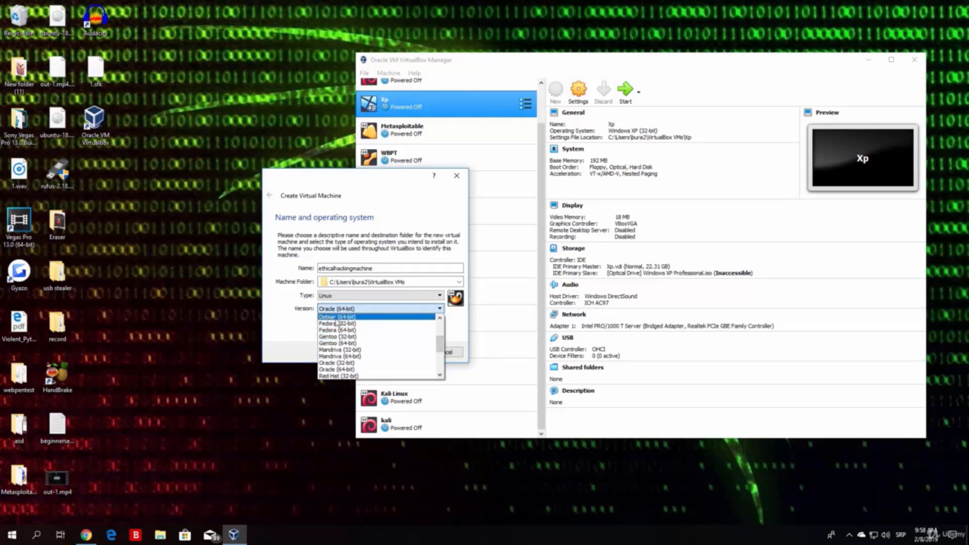
pyautogui.click(339, 318)
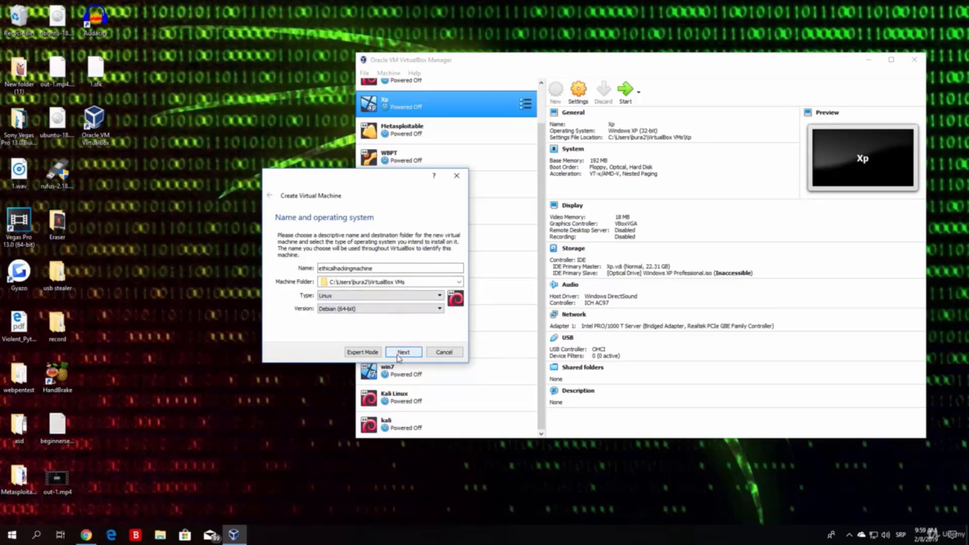
pyautogui.click(397, 356)
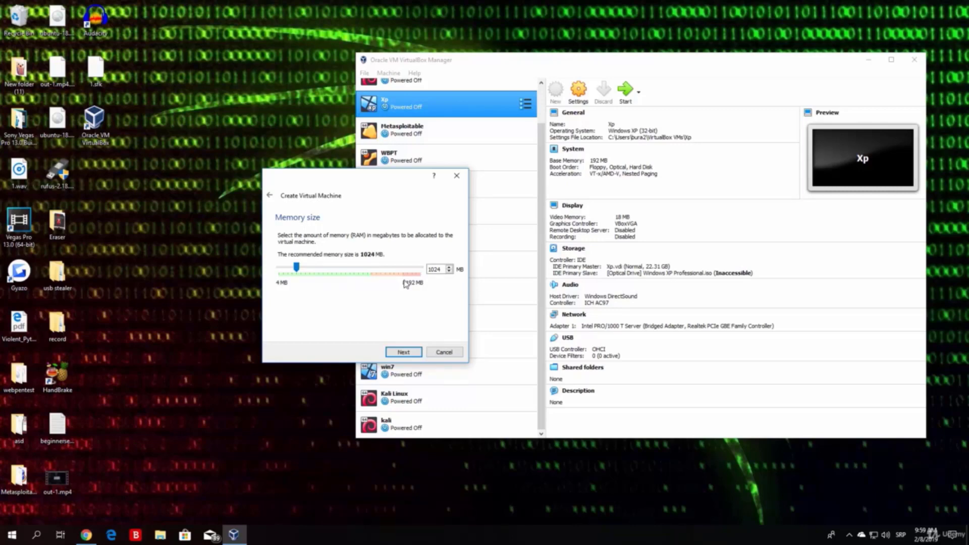
# Step: Try several memory sizes, settle on 4096 MB, and continue to the hard disk step
pyautogui.moveTo(297, 269); pyautogui.dragTo(352, 279)
pyautogui.moveTo(349, 267); pyautogui.dragTo(395, 278)
pyautogui.moveTo(396, 275); pyautogui.dragTo(428, 277)
pyautogui.moveTo(423, 270); pyautogui.dragTo(314, 268)
pyautogui.moveTo(314, 267); pyautogui.dragTo(352, 272)
pyautogui.click(403, 351)
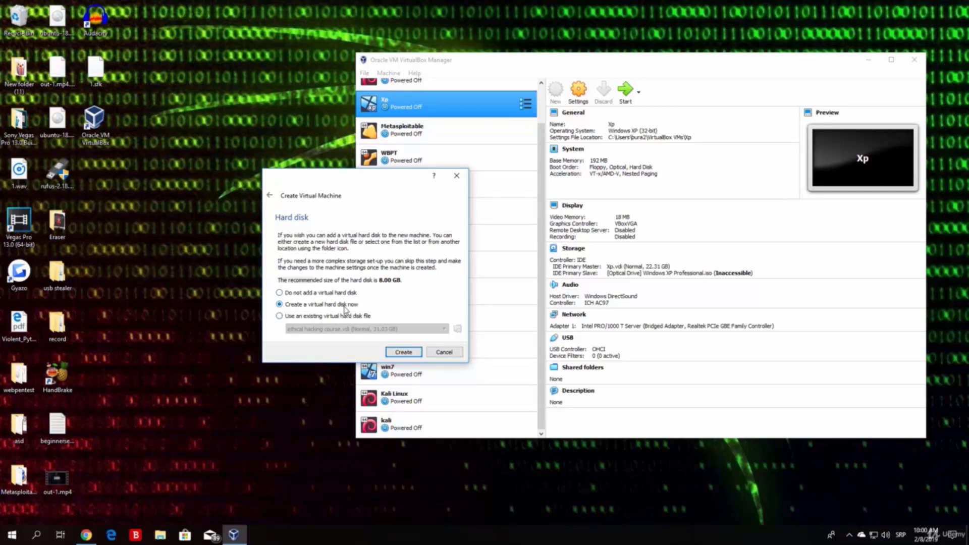
# Step: Create a new VDI virtual hard disk for the VM and pick dynamically allocated storage
pyautogui.click(404, 352)
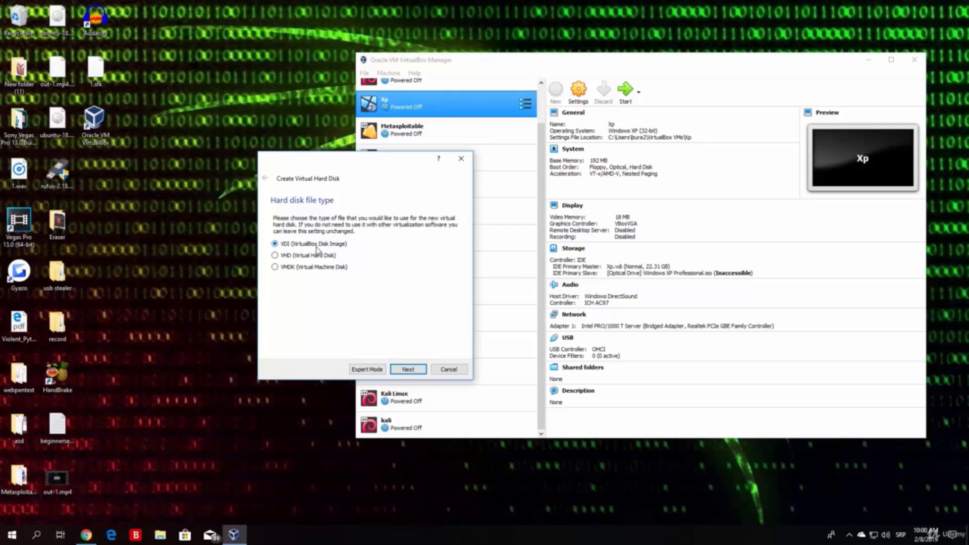
pyautogui.click(408, 370)
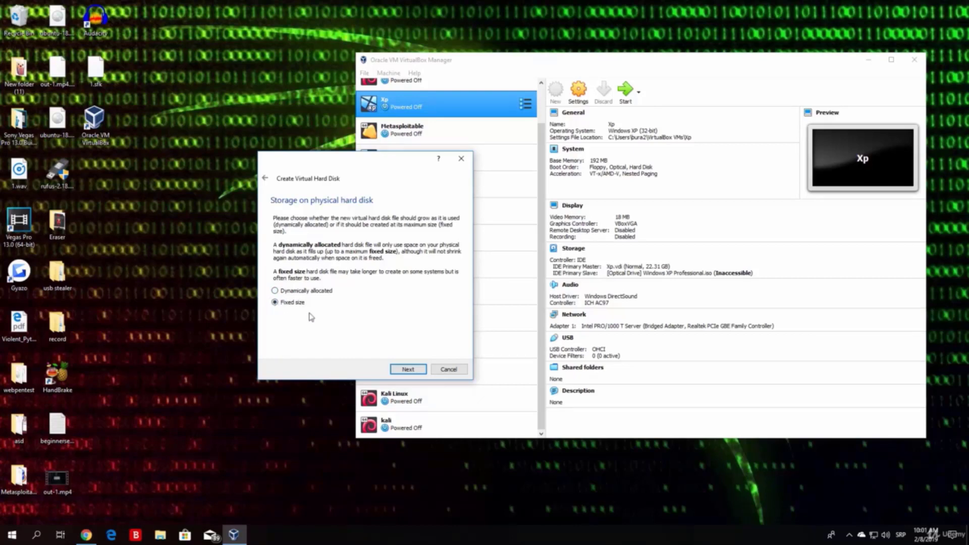
pyautogui.click(275, 291)
# Step: Choose dynamically allocated storage for the virtual disk
pyautogui.click(276, 303)
pyautogui.click(275, 291)
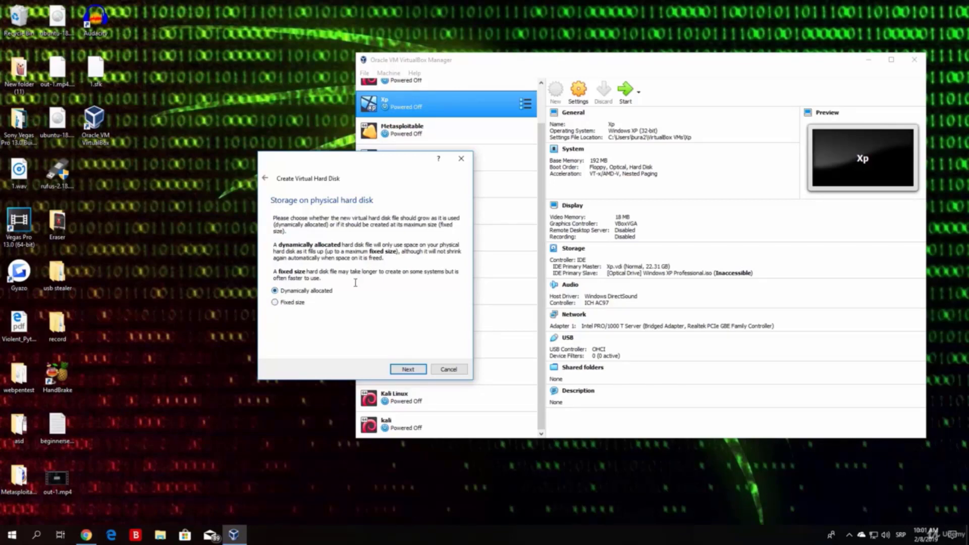
pyautogui.click(406, 369)
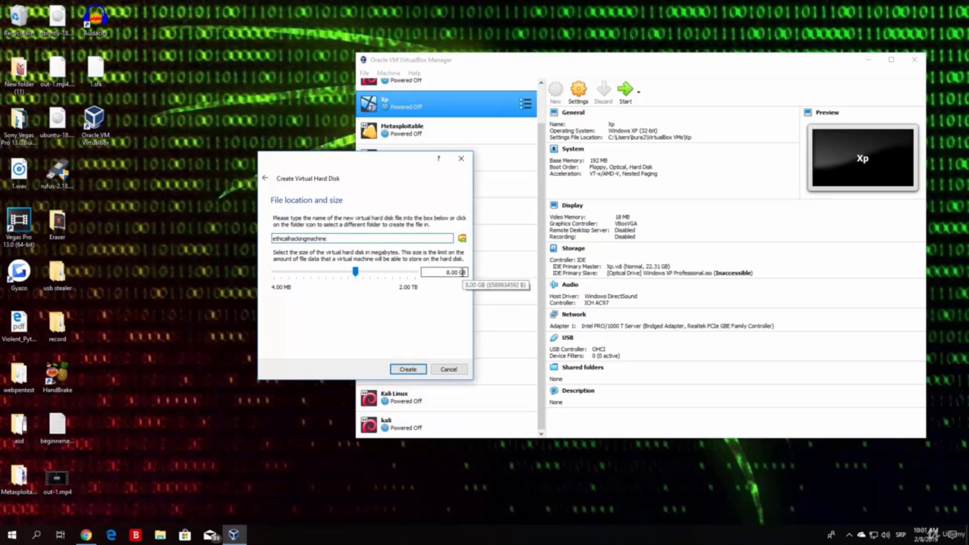
# Step: Set the ethicalhackingmachine disk size to 29.94 GB and create the VM
pyautogui.moveTo(447, 272); pyautogui.dragTo(470, 273)
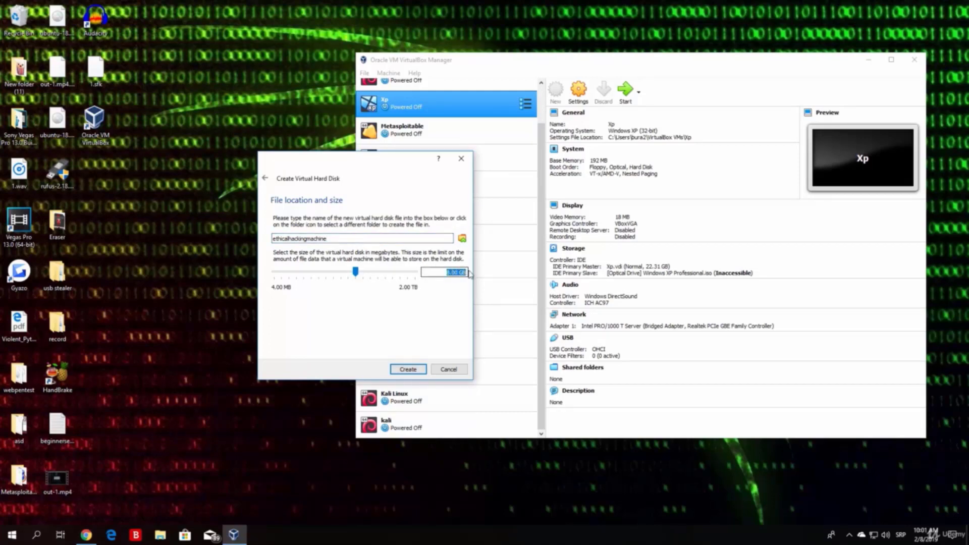
pyautogui.moveTo(356, 270); pyautogui.dragTo(370, 276)
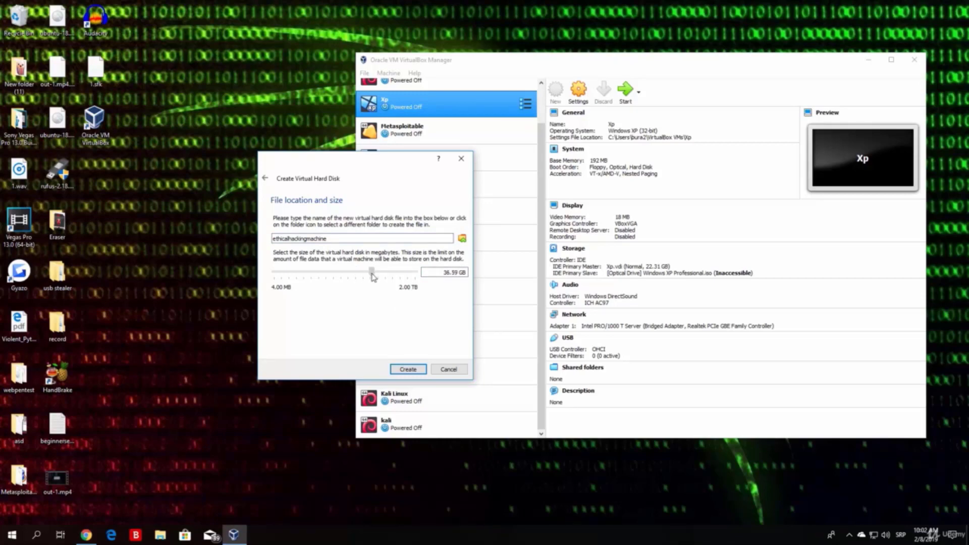
pyautogui.moveTo(371, 277)
pyautogui.moveTo(367, 270); pyautogui.dragTo(368, 269)
pyautogui.moveTo(369, 269); pyautogui.dragTo(368, 270)
pyautogui.moveTo(370, 272)
pyautogui.moveTo(370, 272); pyautogui.dragTo(371, 273)
pyautogui.click(408, 370)
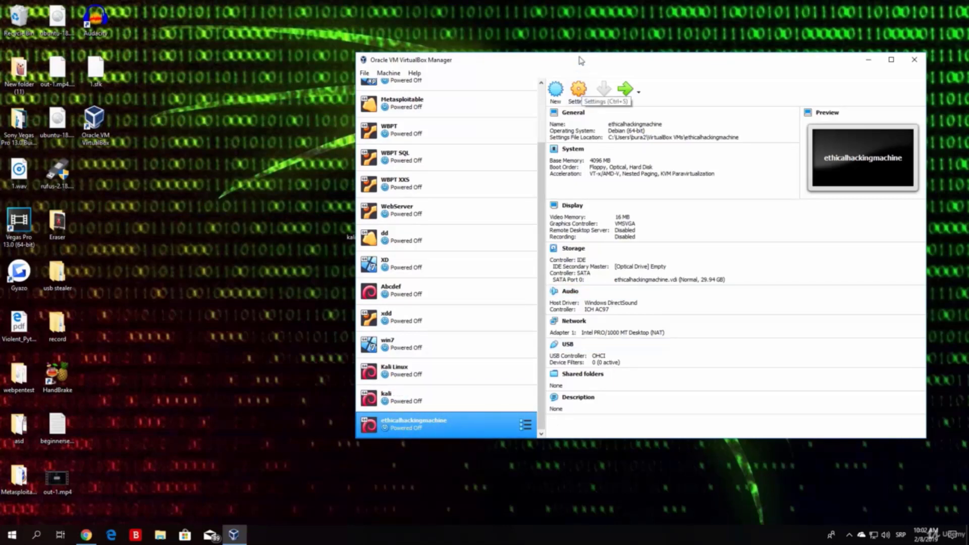
# Step: Move the VirtualBox window right and reposition the Kali Linux ISO on the desktop
pyautogui.moveTo(580, 59); pyautogui.dragTo(635, 64)
pyautogui.moveTo(364, 223); pyautogui.dragTo(284, 251)
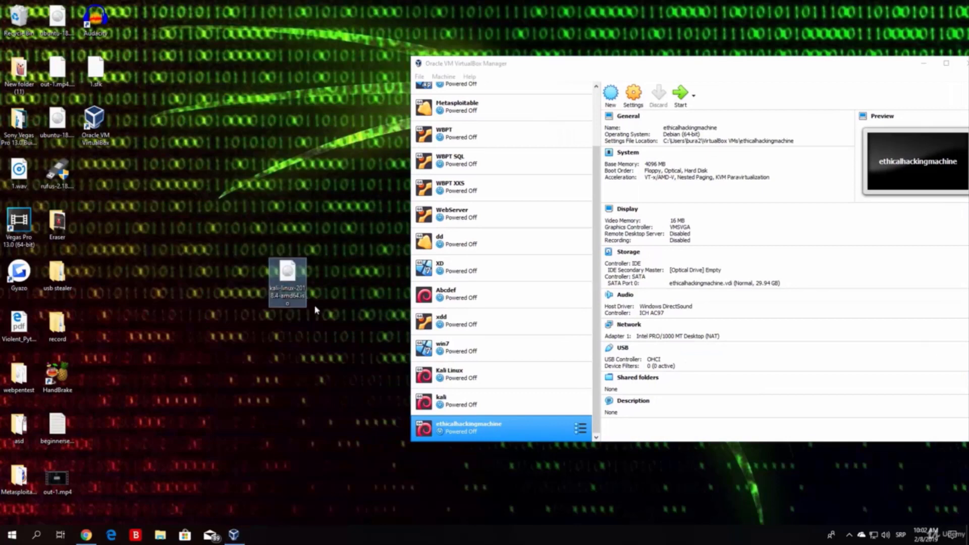
pyautogui.moveTo(340, 354)
pyautogui.mouseDown()
pyautogui.moveTo(263, 235)
pyautogui.moveTo(227, 210)
pyautogui.moveTo(349, 346)
pyautogui.moveTo(281, 290)
pyautogui.mouseUp()
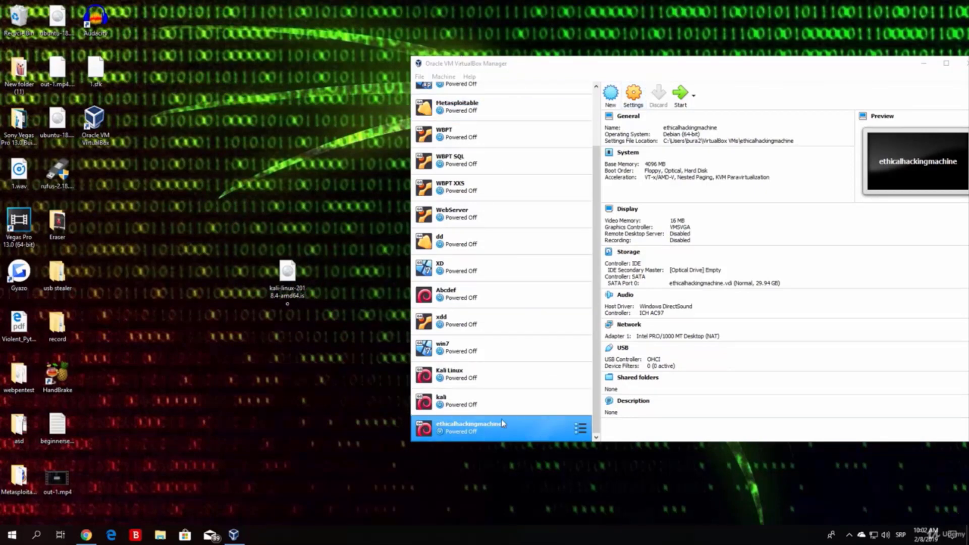
# Step: Select the ethicalhackingmachine VM and open its Settings dialog
pyautogui.click(476, 406)
pyautogui.click(477, 428)
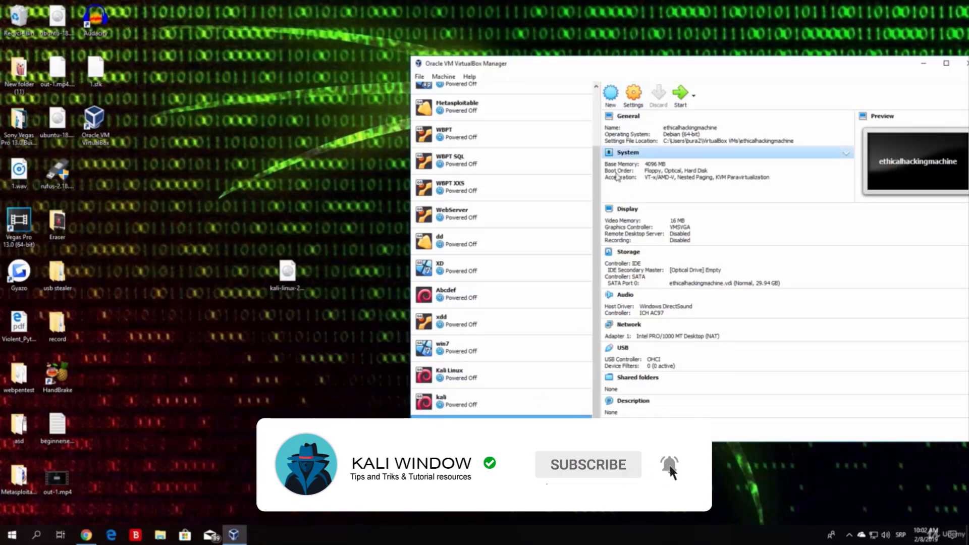
pyautogui.click(632, 101)
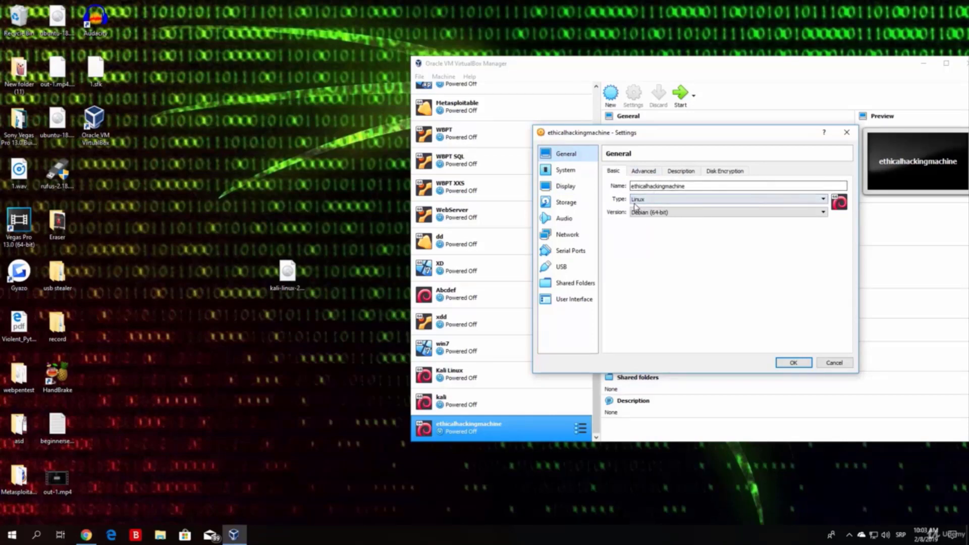
# Step: Show the General Advanced tab, then move the usb stealer folder on the desktop
pyautogui.click(644, 172)
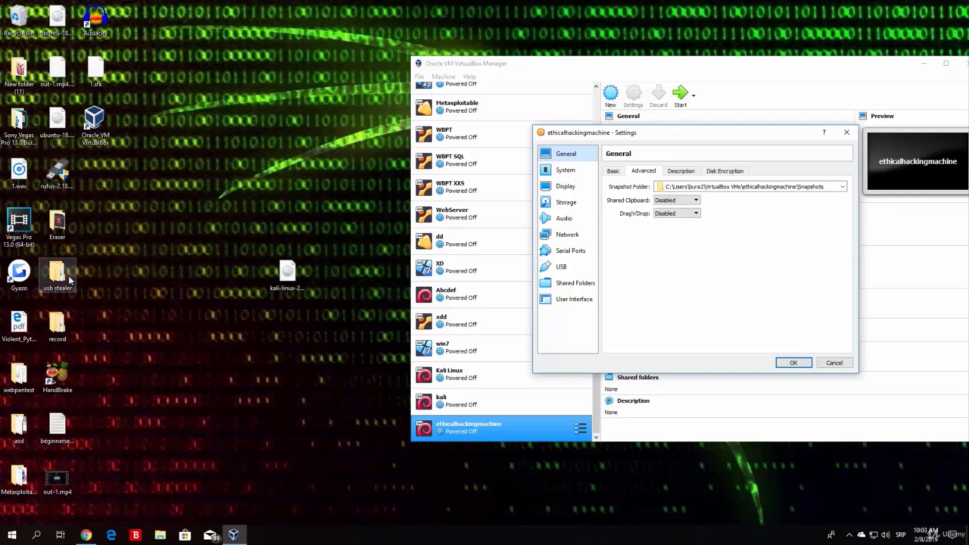
pyautogui.moveTo(64, 273); pyautogui.dragTo(375, 102)
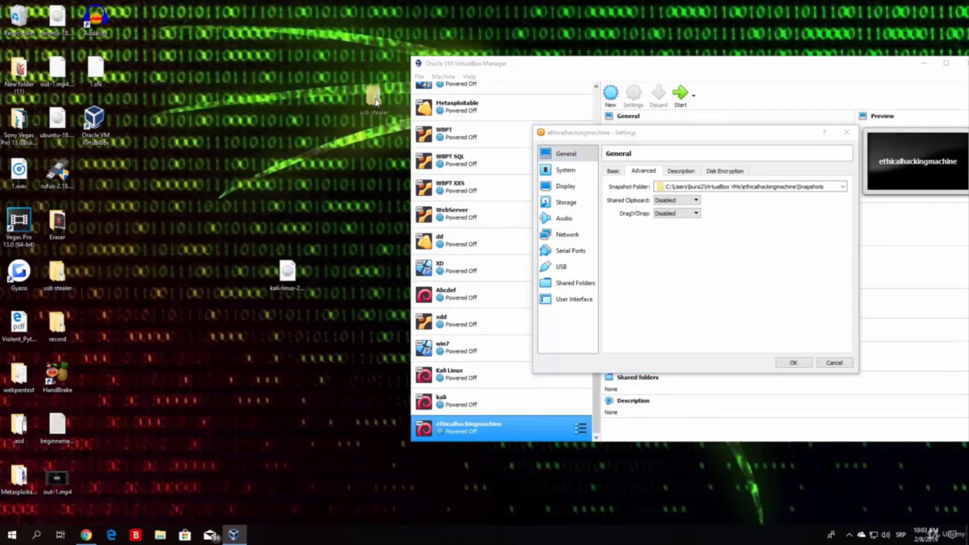
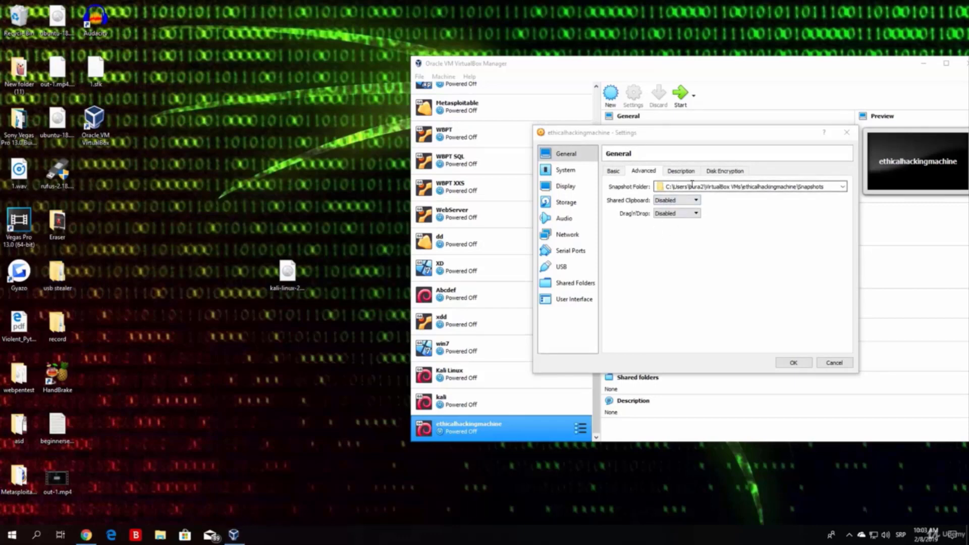
# Step: Look over the Description and Disk Encryption tabs, then show the System page with 4096 MB base memory
pyautogui.click(685, 172)
pyautogui.click(731, 170)
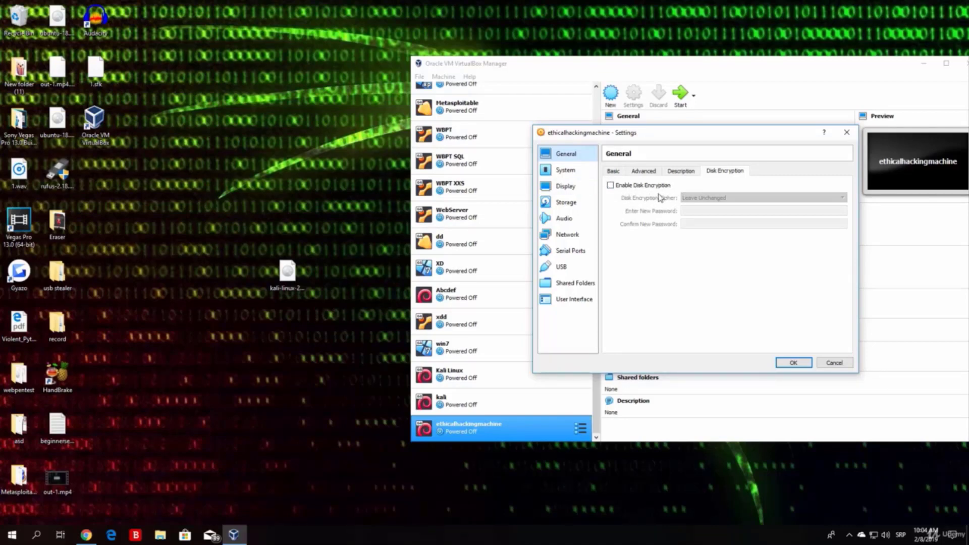
pyautogui.click(567, 171)
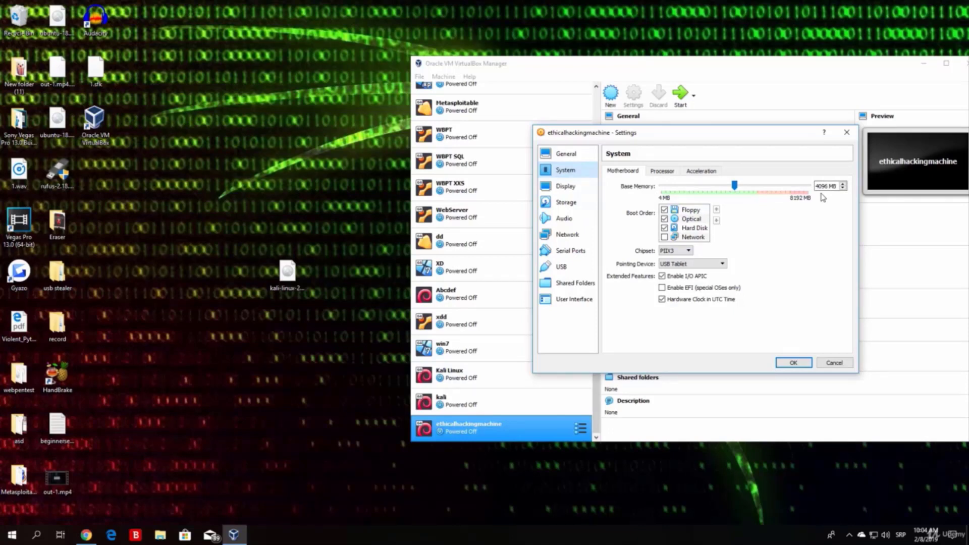
# Step: Set the Processor tab to 2 CPUs with a 100% execution cap, then view the Display page
pyautogui.click(661, 172)
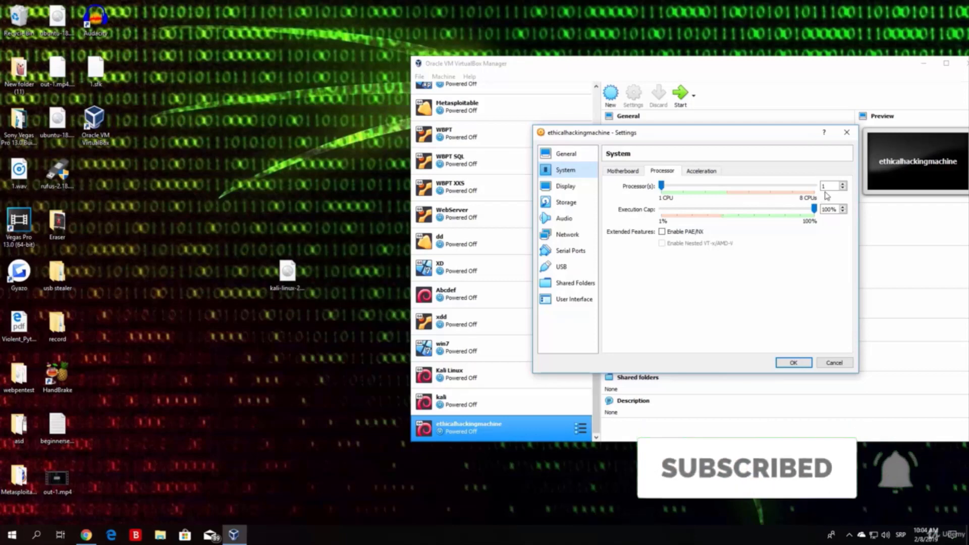
pyautogui.moveTo(662, 185); pyautogui.dragTo(682, 187)
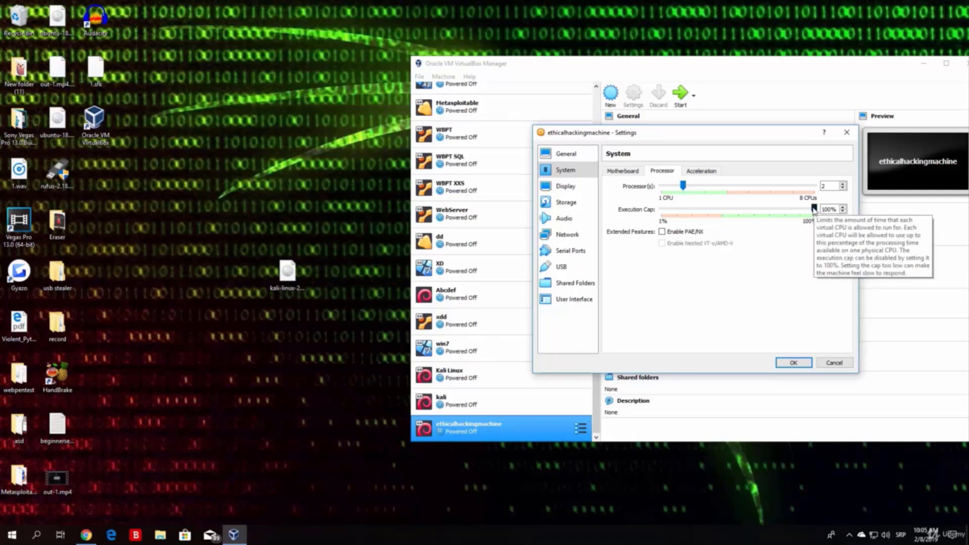
pyautogui.moveTo(814, 209); pyautogui.dragTo(741, 209)
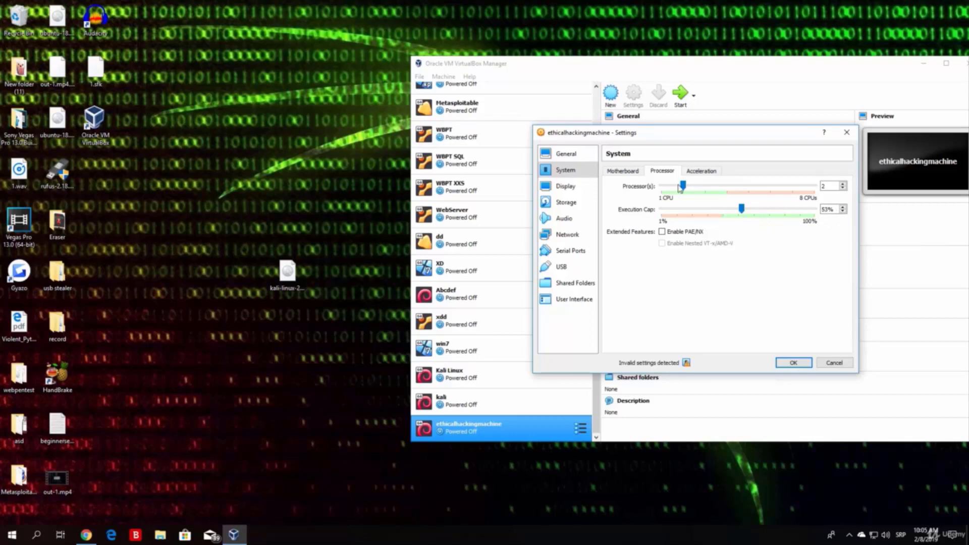
pyautogui.moveTo(683, 185); pyautogui.dragTo(654, 190)
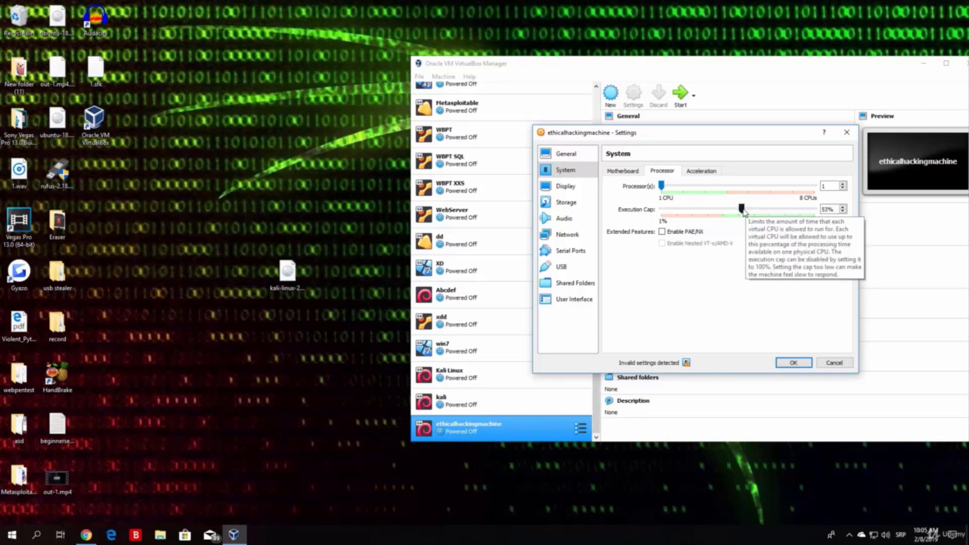
pyautogui.moveTo(742, 211); pyautogui.dragTo(827, 211)
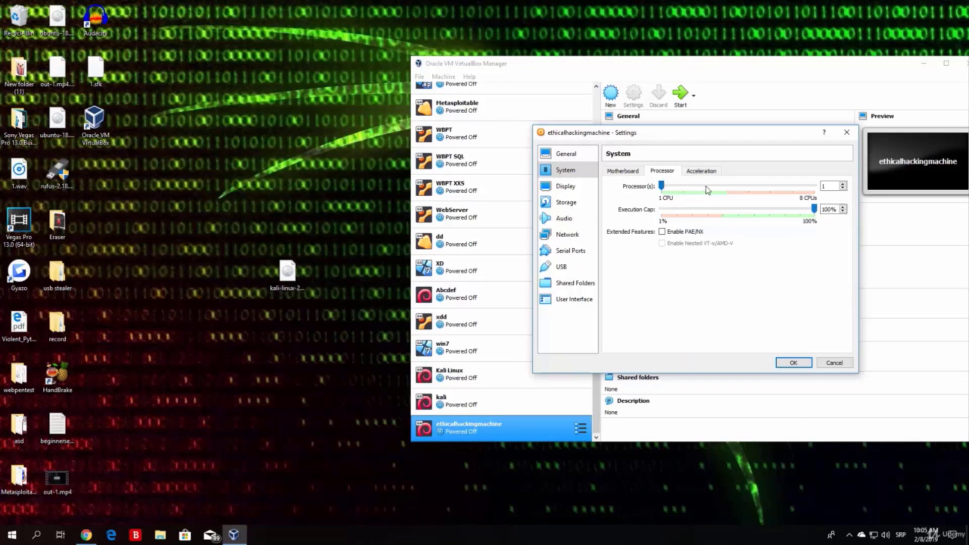
pyautogui.moveTo(661, 186); pyautogui.dragTo(676, 189)
pyautogui.click(565, 190)
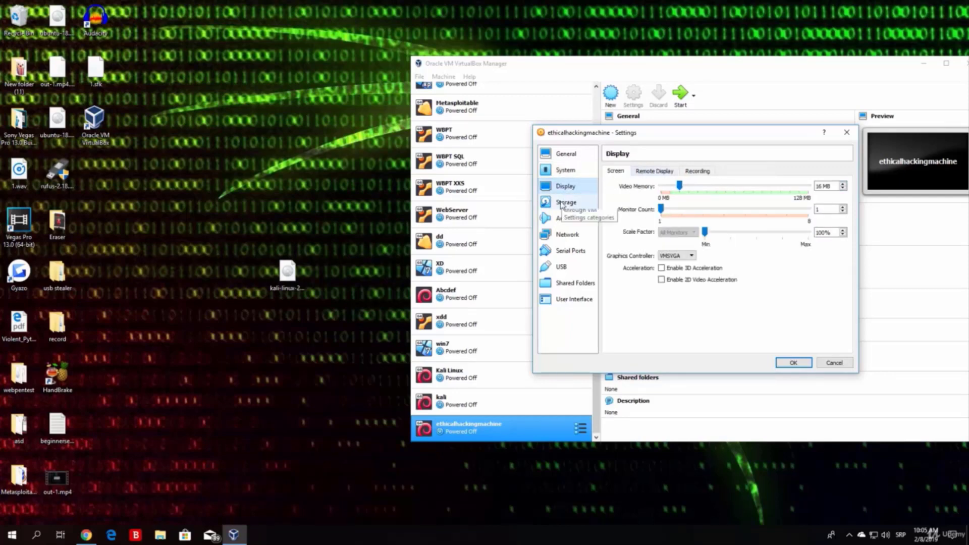
# Step: On the Storage page, remove the empty optical drive attachment
pyautogui.click(561, 203)
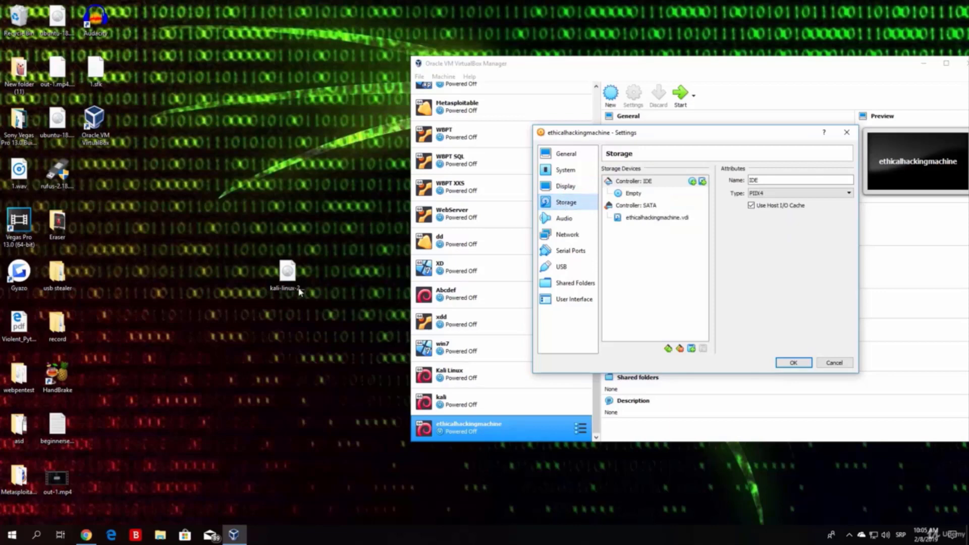
pyautogui.click(287, 275)
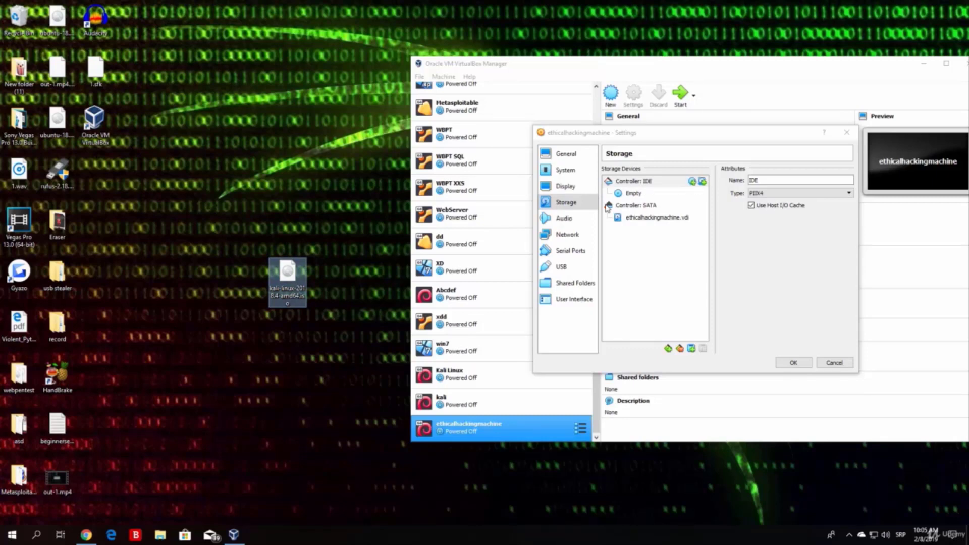
pyautogui.click(637, 198)
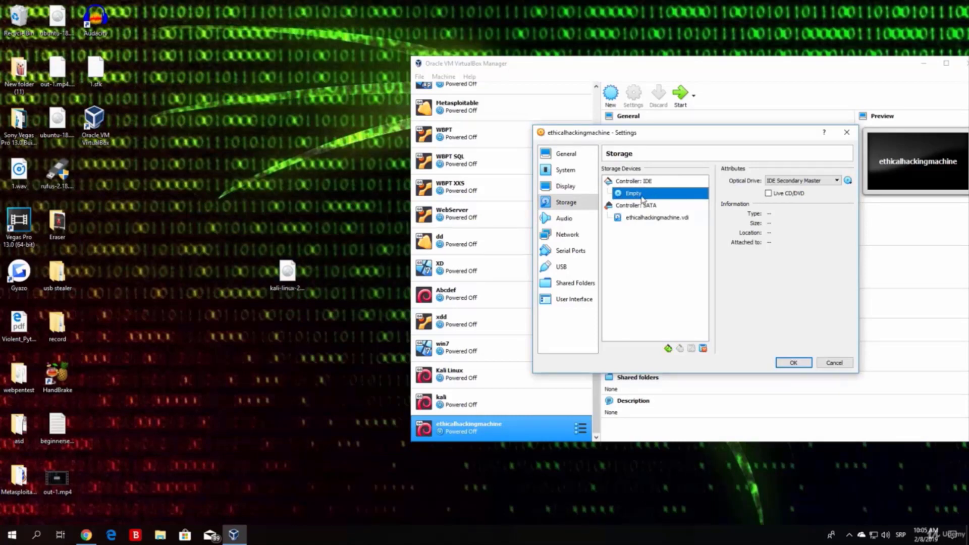
pyautogui.rightClick(636, 196)
pyautogui.click(671, 200)
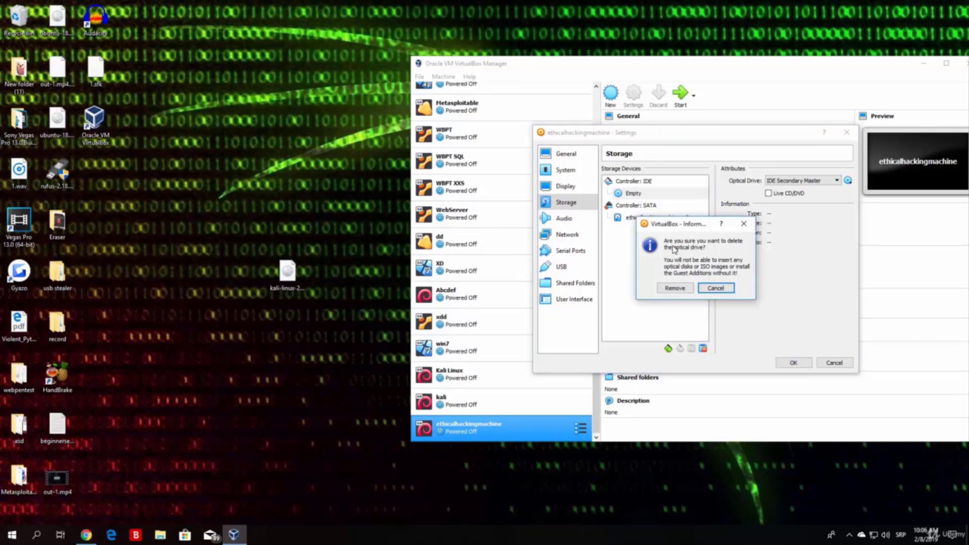
pyautogui.click(674, 287)
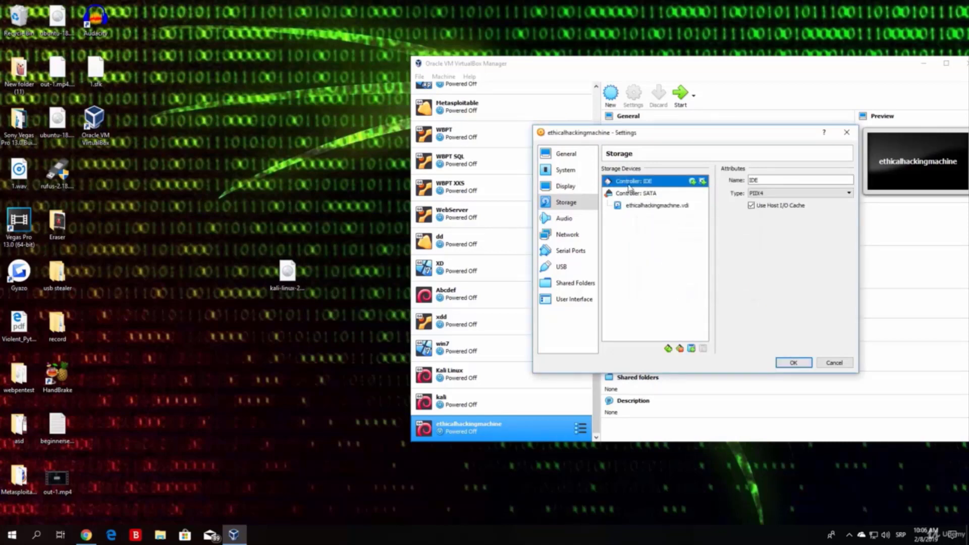
# Step: Add an optical drive to Controller: IDE holding kali-linux-2018.4-amd64.iso
pyautogui.click(702, 182)
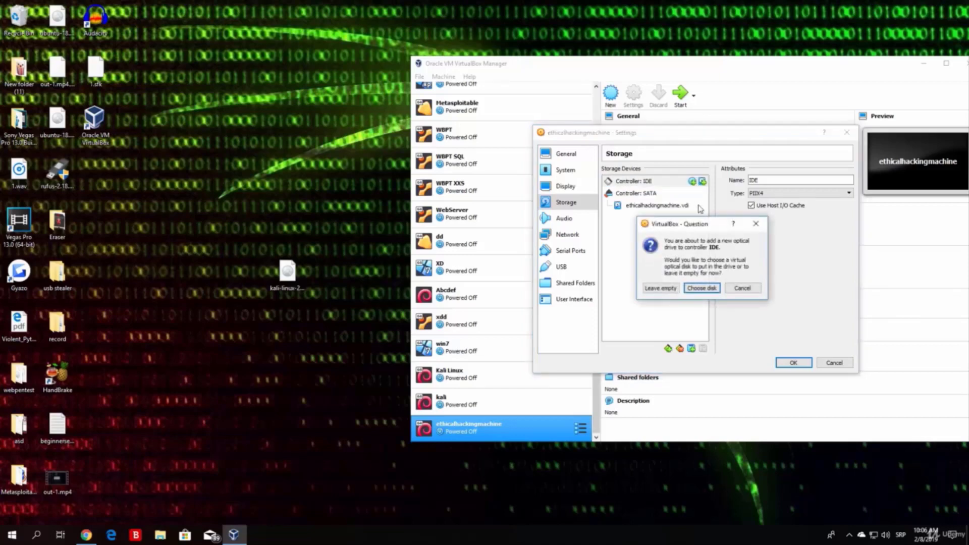
pyautogui.click(701, 288)
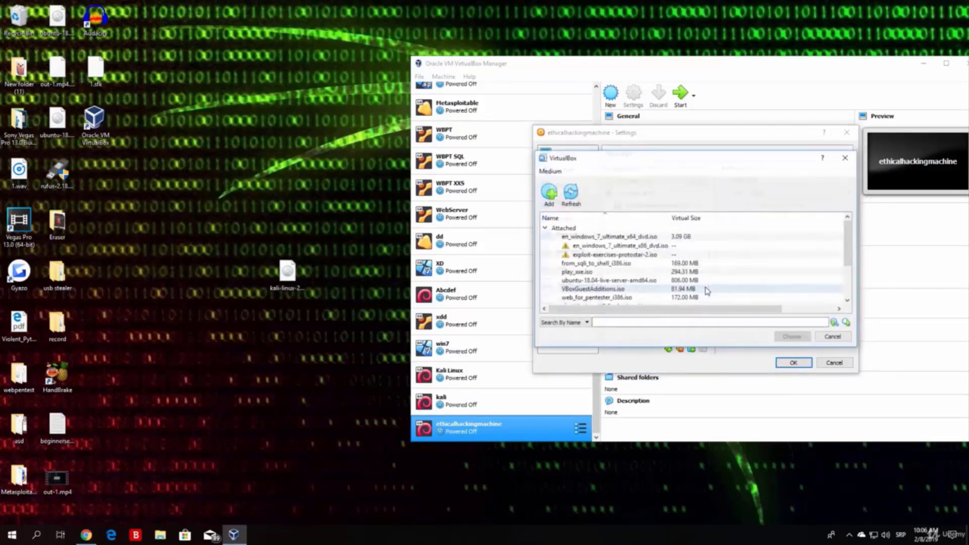
pyautogui.moveTo(843, 238); pyautogui.dragTo(850, 286)
pyautogui.click(287, 275)
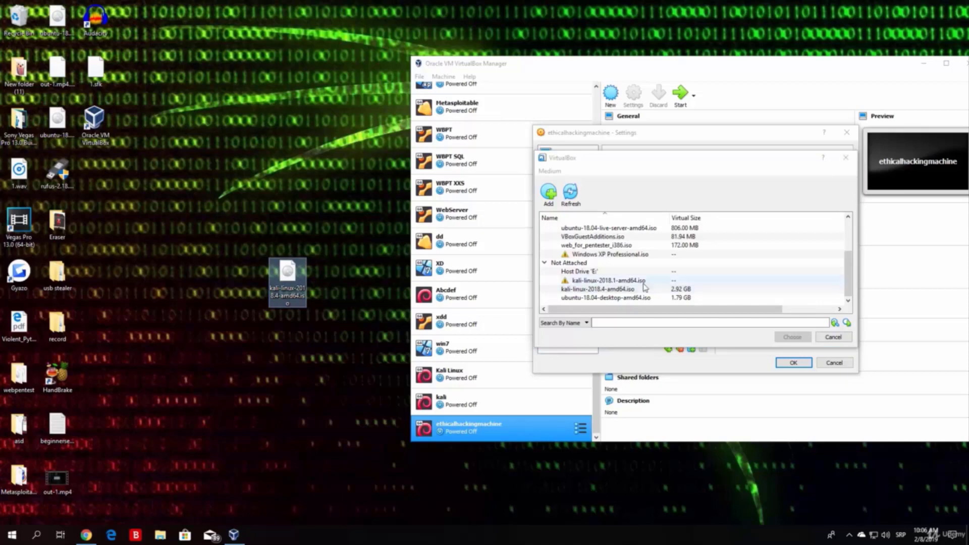
pyautogui.click(596, 289)
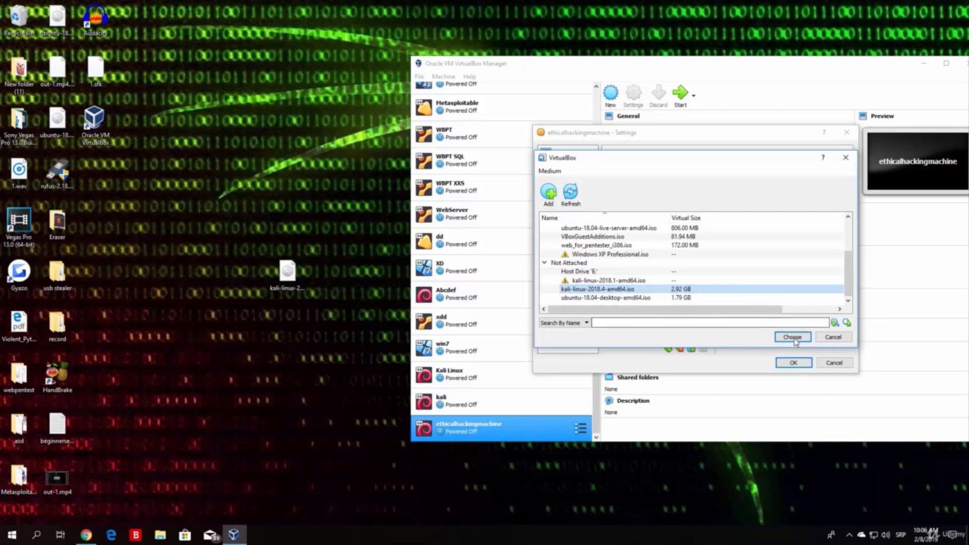
pyautogui.click(792, 336)
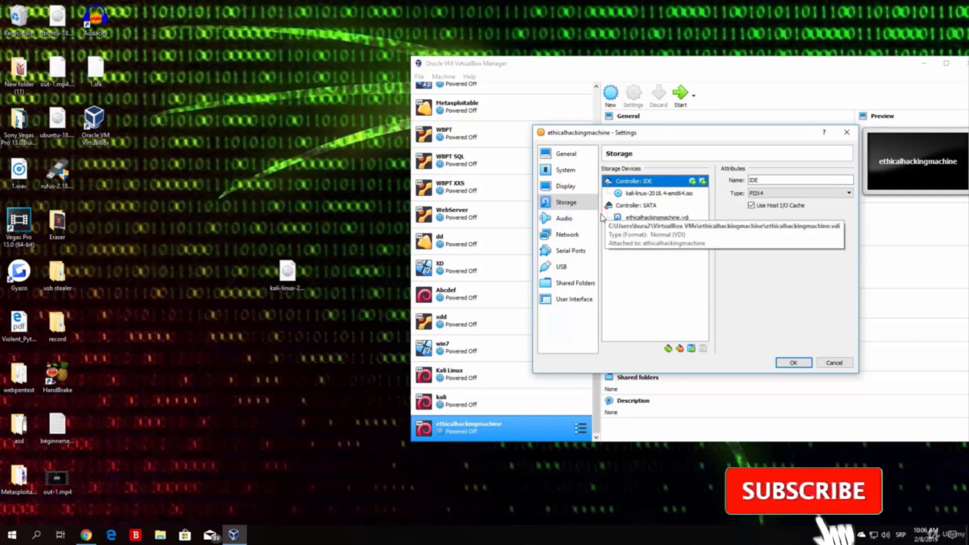
# Step: Review the Audio, Network, Serial Ports, USB and Shared Folders pages, then save the VM settings
pyautogui.click(563, 218)
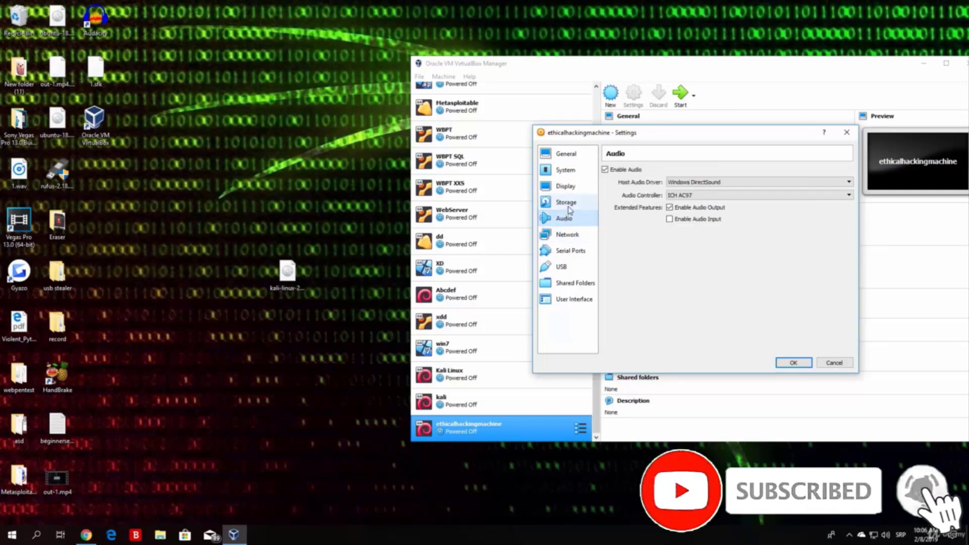
pyautogui.click(565, 201)
pyautogui.click(564, 218)
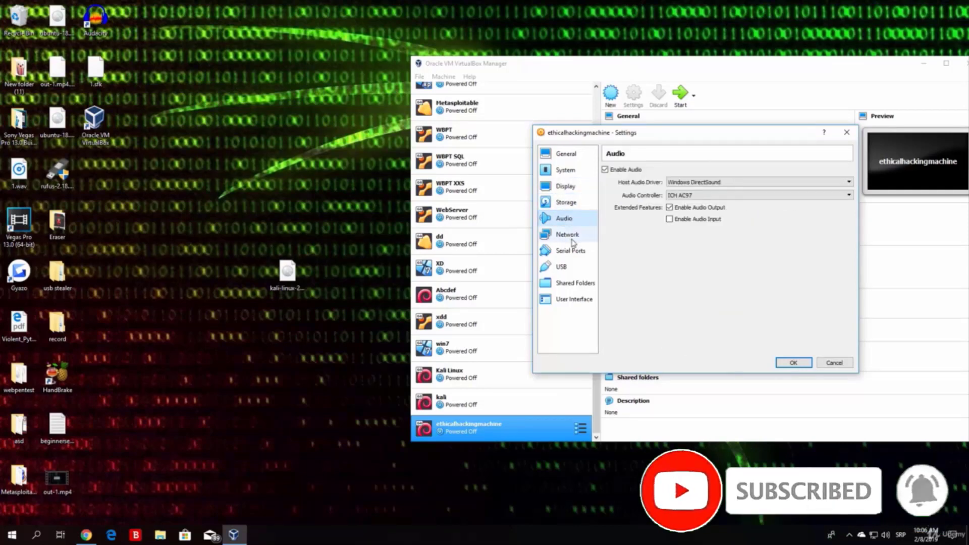
pyautogui.click(567, 234)
pyautogui.click(569, 250)
pyautogui.click(564, 267)
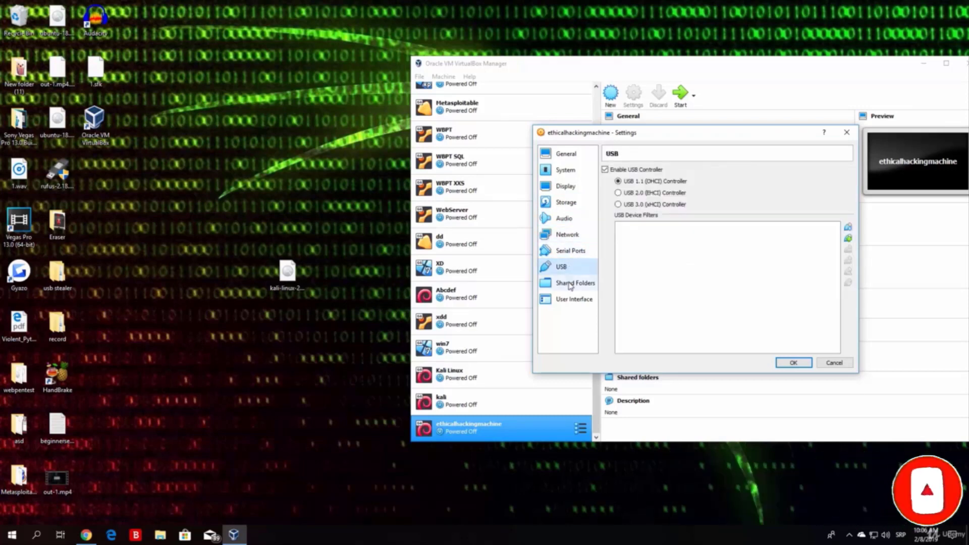
pyautogui.click(570, 282)
pyautogui.click(567, 234)
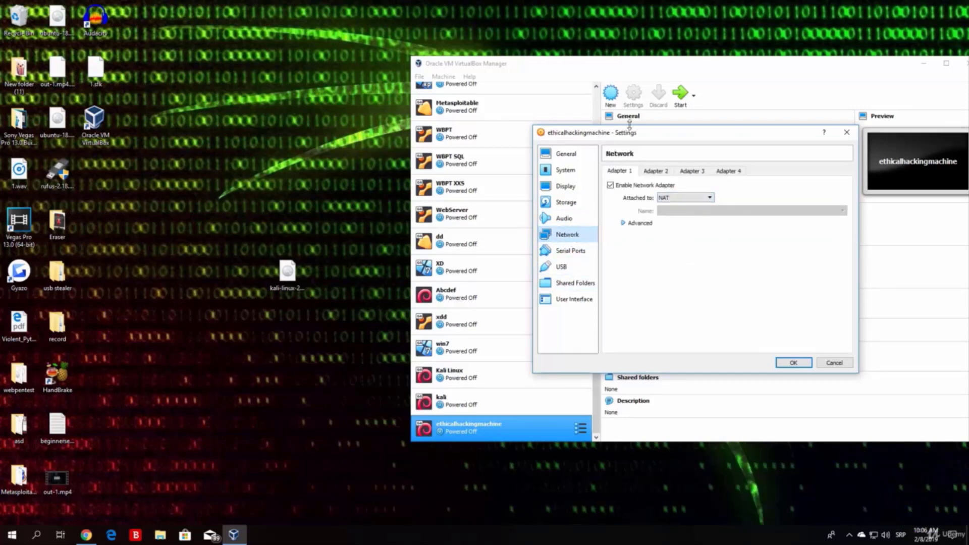
pyautogui.click(563, 218)
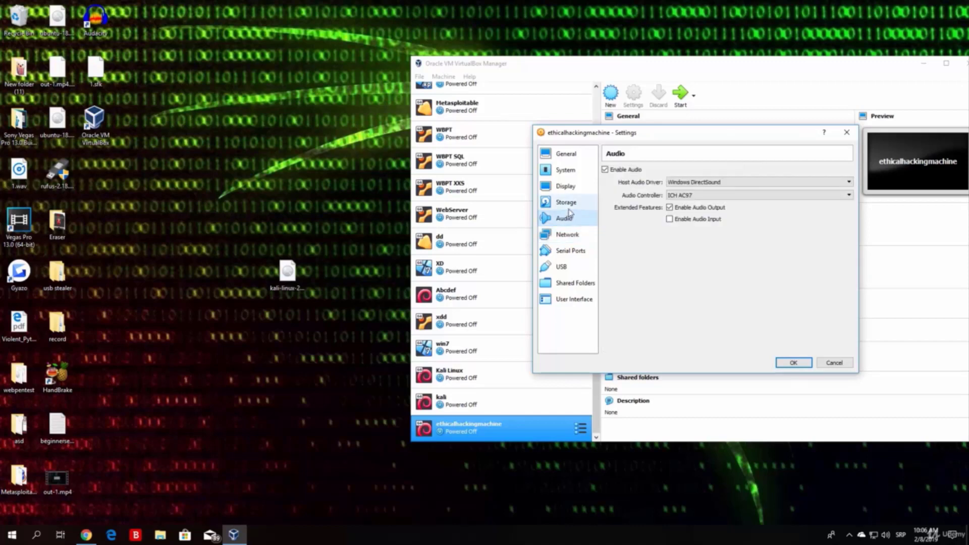
pyautogui.click(566, 202)
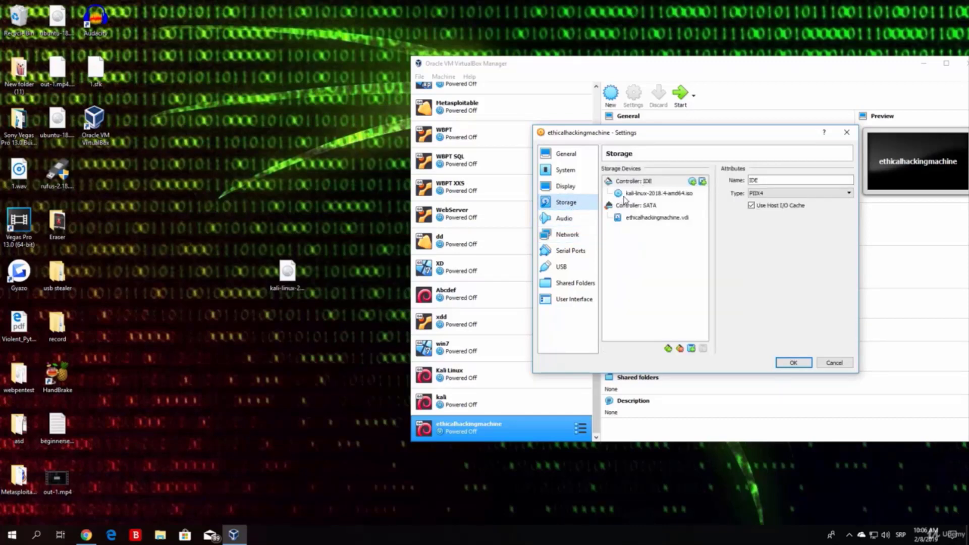
pyautogui.click(791, 363)
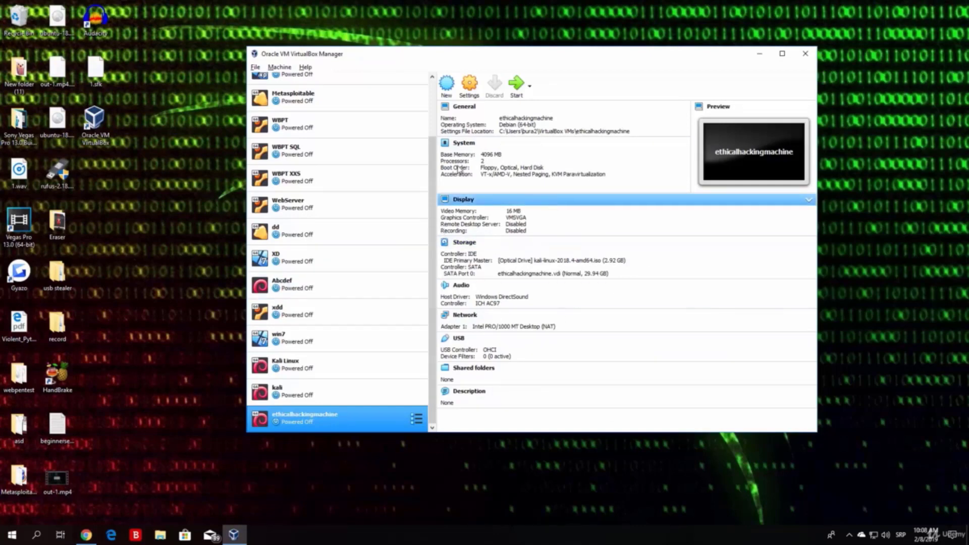
# Step: Reopen and close the Settings dialog, then start the ethicalhackingmachine VM
pyautogui.click(469, 83)
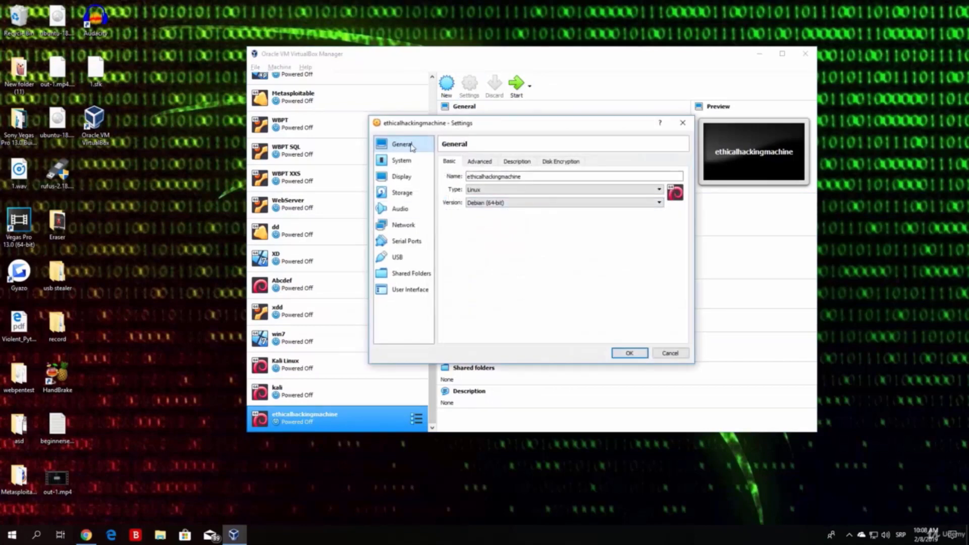
pyautogui.click(627, 352)
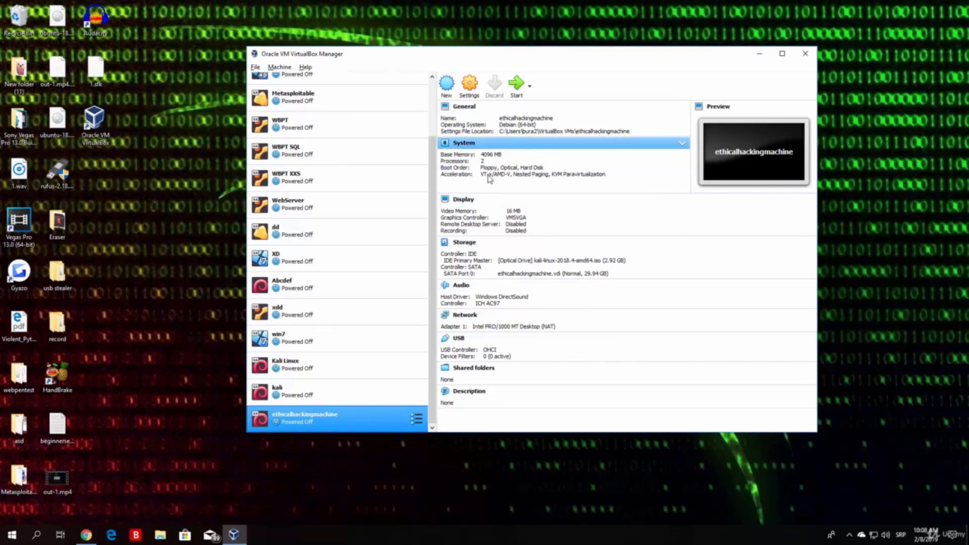
pyautogui.click(519, 85)
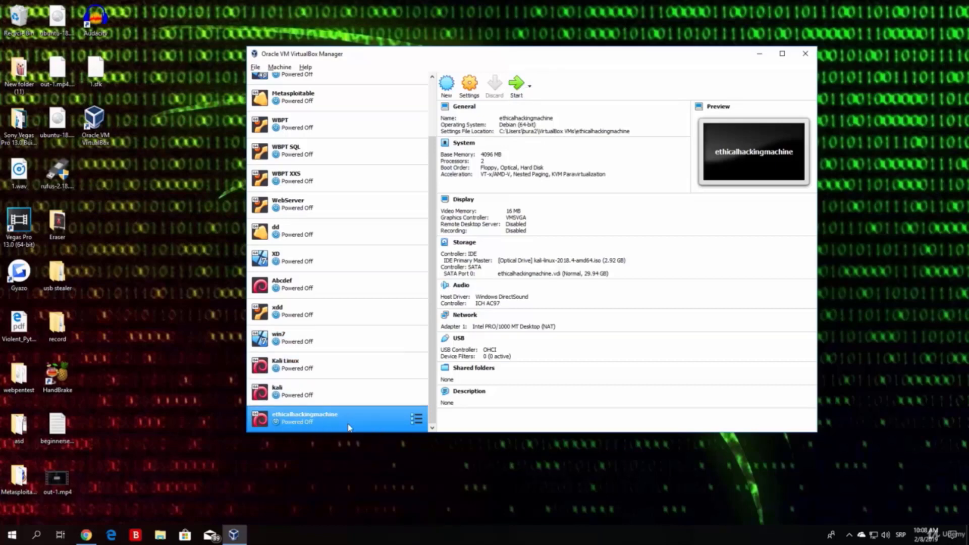
pyautogui.click(519, 86)
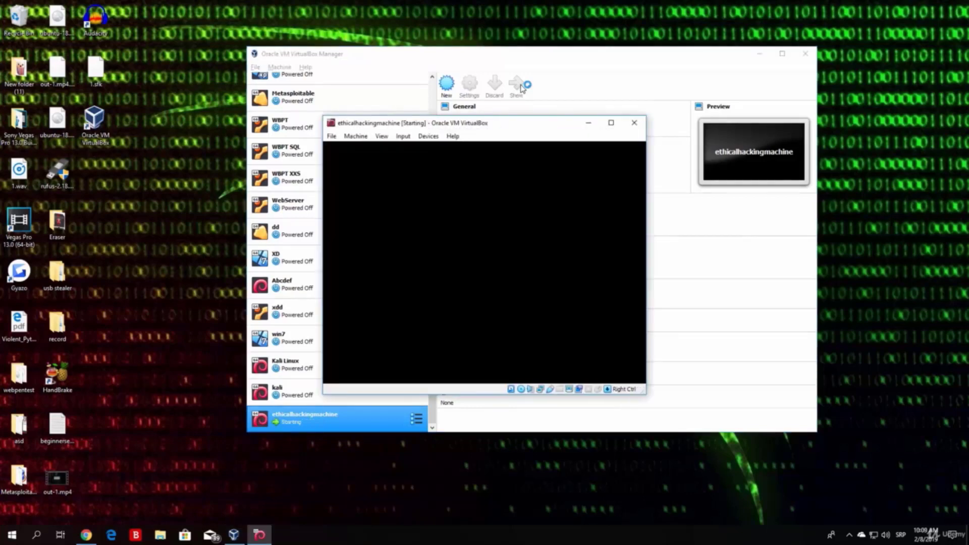
# Step: Minimize the Manager and, in the Kali boot menu, start the text-mode Install option
pyautogui.click(760, 53)
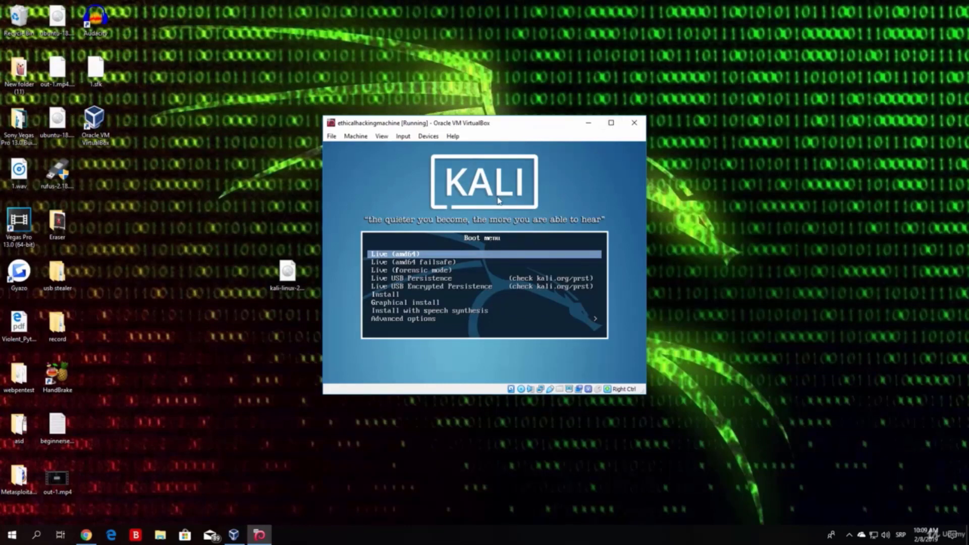
pyautogui.press('Down')
pyautogui.press('Down')
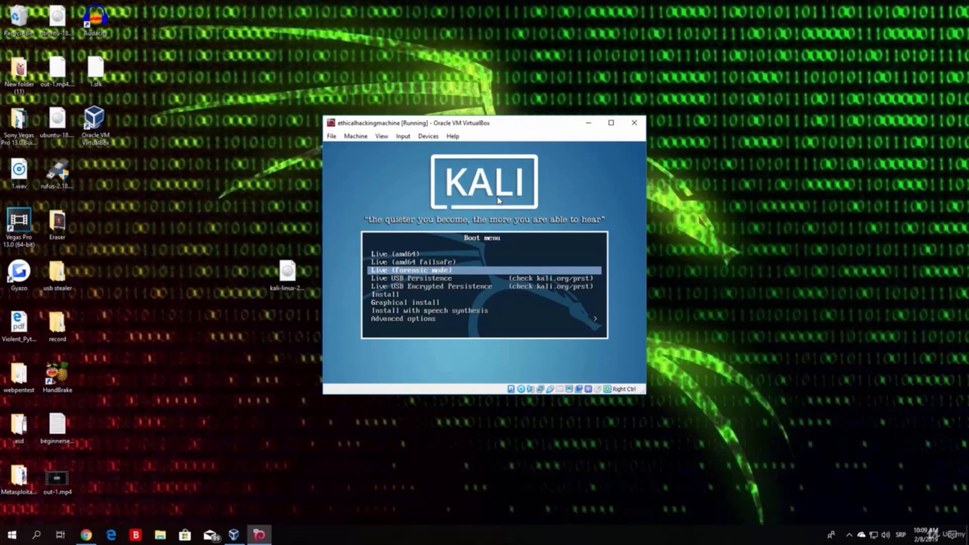
pyautogui.press('Up')
pyautogui.press('Up')
pyautogui.press('Down')
pyautogui.press('Down')
pyautogui.press('Down')
pyautogui.press('Up')
pyautogui.press('Up')
pyautogui.press('Up')
pyautogui.press('Down')
pyautogui.press('Down')
pyautogui.press('Up')
pyautogui.press('Up')
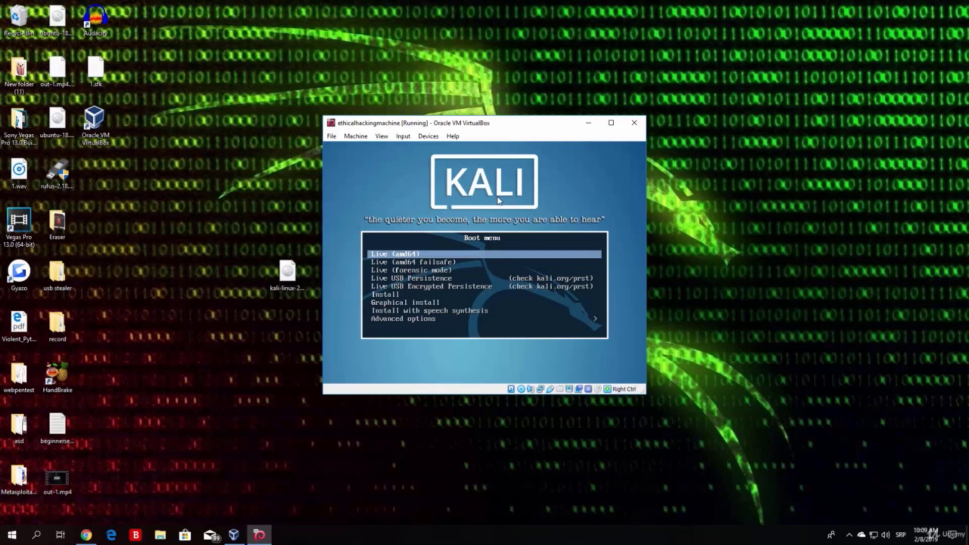
pyautogui.press('Down')
pyautogui.press('Down')
pyautogui.press('Down')
pyautogui.press('Down')
pyautogui.press('Down')
pyautogui.press('Down')
pyautogui.press('Down')
pyautogui.press('Down')
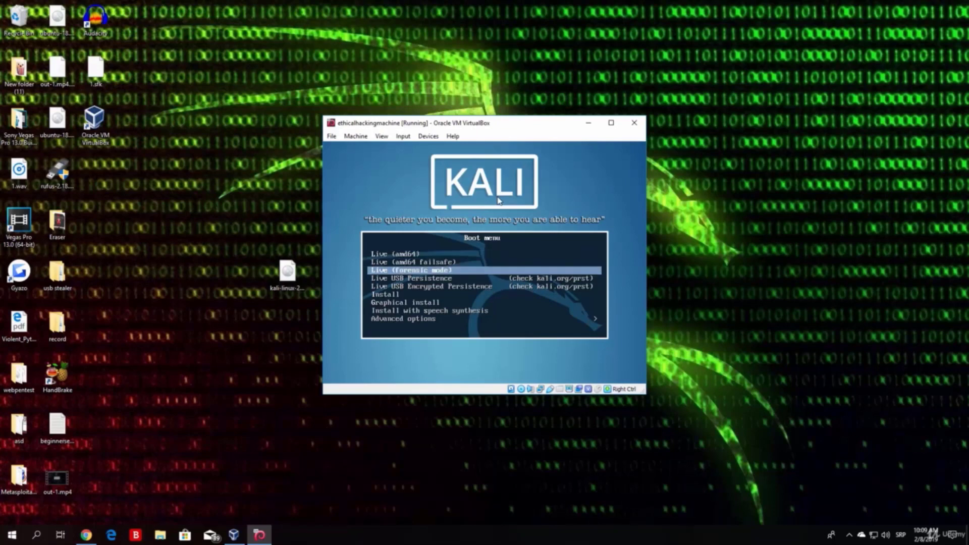
pyautogui.press('Up')
pyautogui.press('Up')
pyautogui.press('Up')
pyautogui.press('Up')
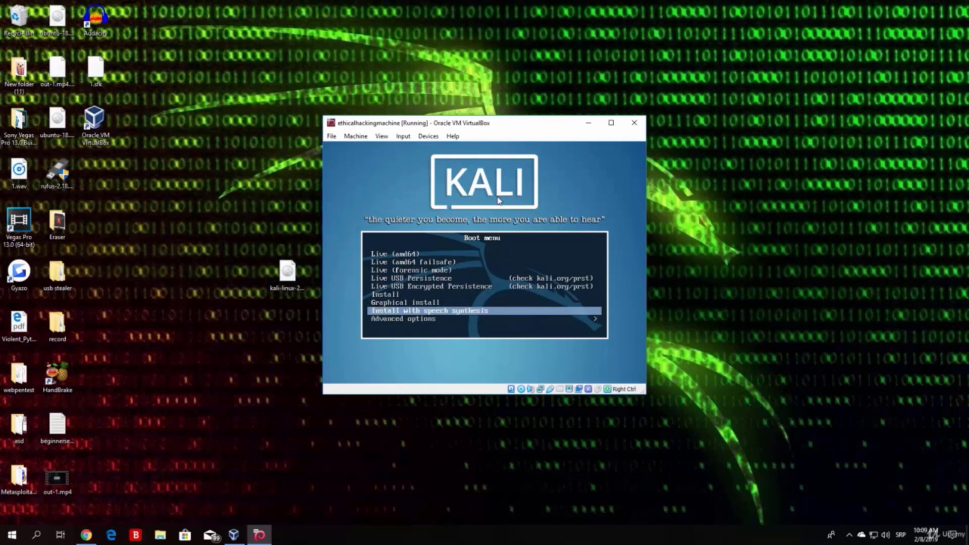
pyautogui.press('Down')
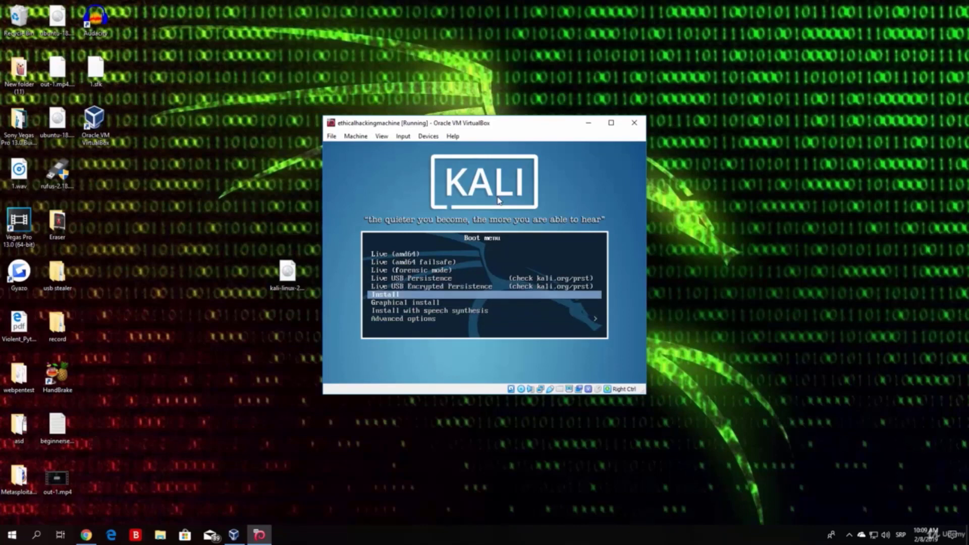
pyautogui.press('Down')
pyautogui.press('Up')
pyautogui.press('Down')
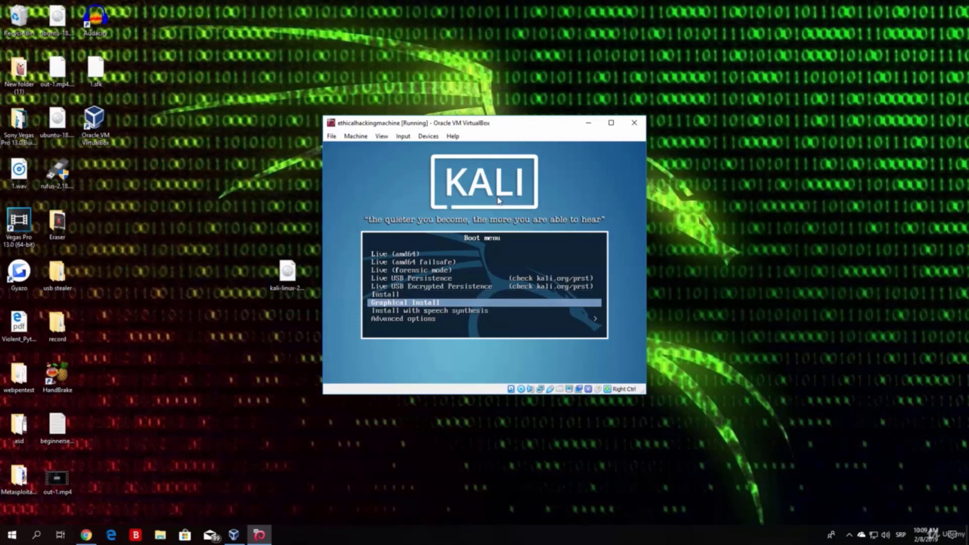
pyautogui.press('Up')
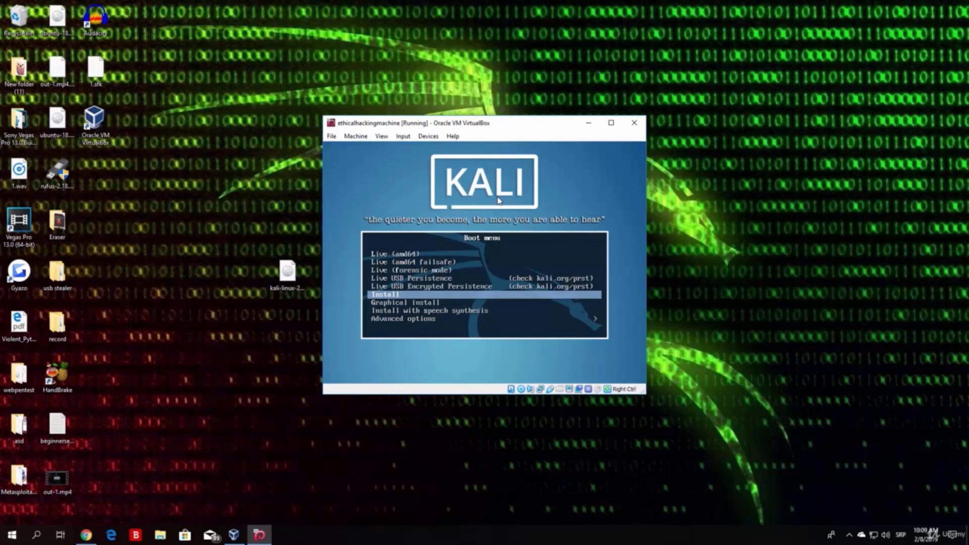
pyautogui.press('Return')
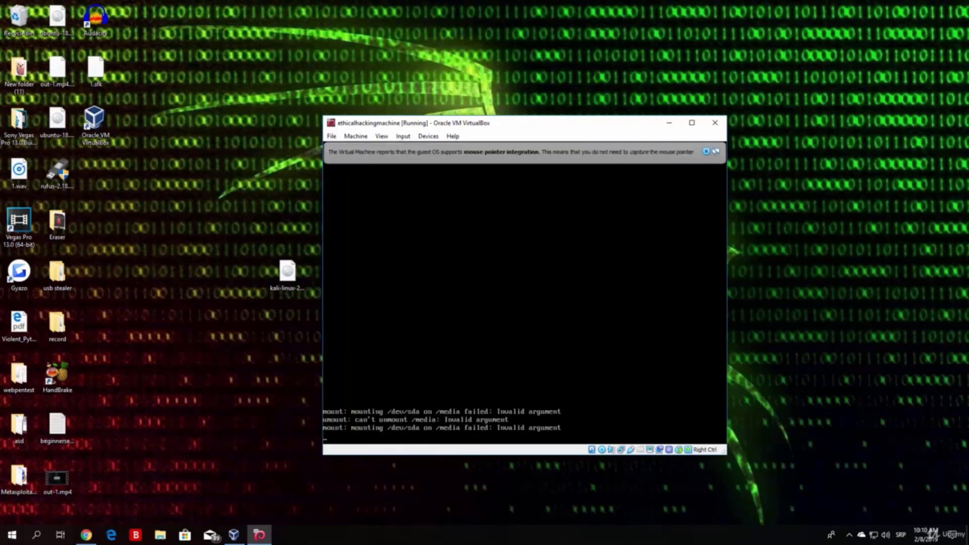
# Step: Dismiss the mouse integration notice and select English as the installer language
pyautogui.click(706, 151)
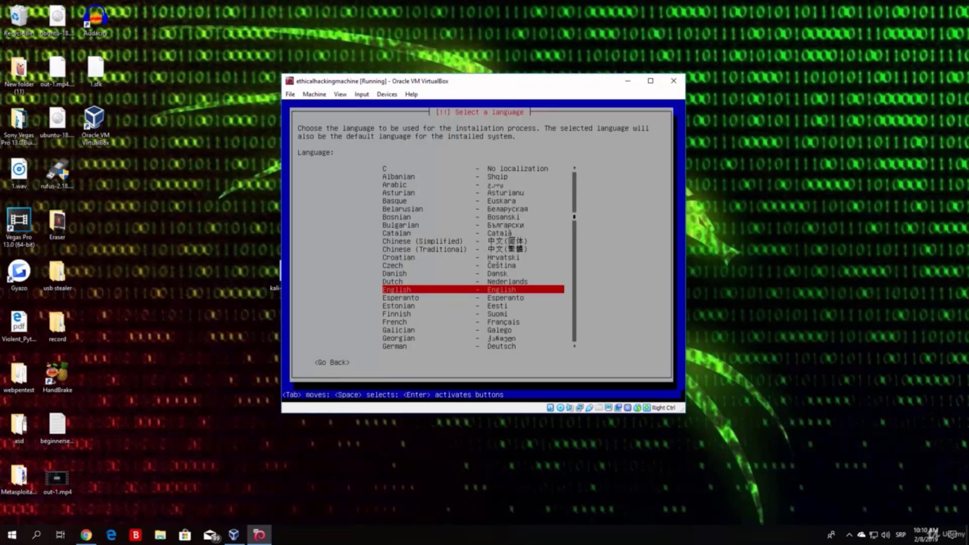
pyautogui.press('Up')
pyautogui.press('Up')
pyautogui.press('Up')
pyautogui.press('Up')
pyautogui.press('Up')
pyautogui.press('Up')
pyautogui.press('Up')
pyautogui.press('Up')
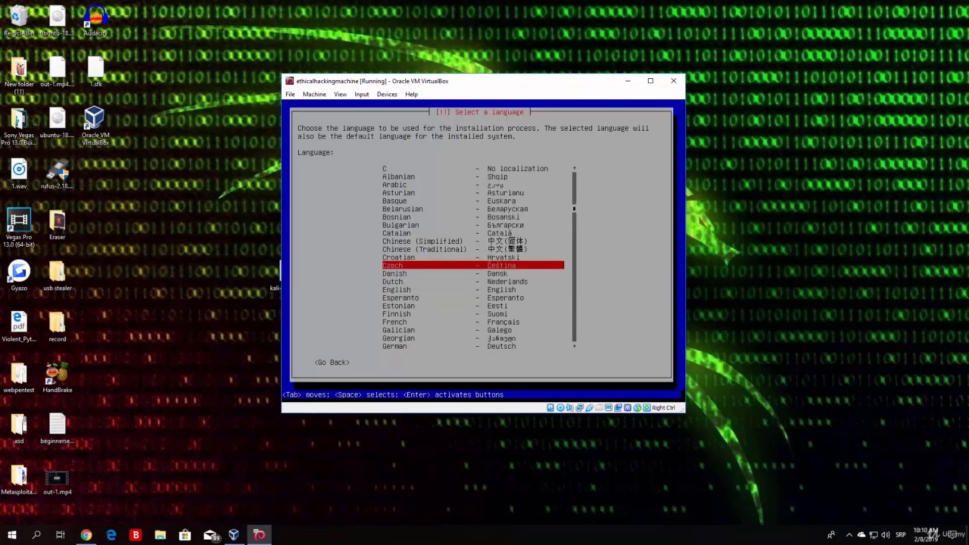
pyautogui.press('Down')
pyautogui.press('Down')
pyautogui.press('Down')
pyautogui.press('Down')
pyautogui.press('Down')
pyautogui.press('Down')
pyautogui.press('Down')
pyautogui.press('Down')
pyautogui.press('Down')
pyautogui.press('Down')
pyautogui.press('Down')
pyautogui.press('Down')
pyautogui.press('Down')
pyautogui.press('Down')
pyautogui.press('Down')
pyautogui.press('Down')
pyautogui.press('Down')
pyautogui.press('Down')
pyautogui.press('Down')
pyautogui.press('Down')
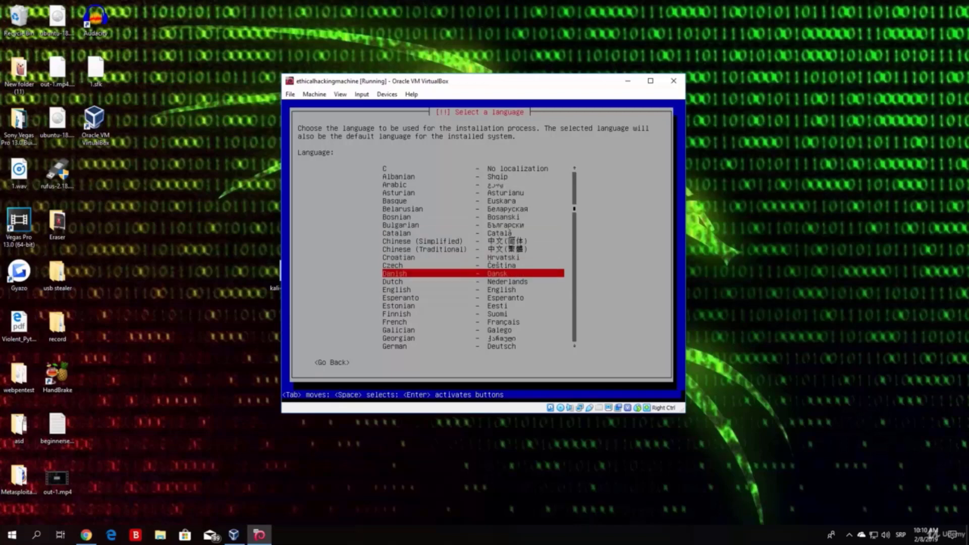
pyautogui.press('Up')
pyautogui.press('Up')
pyautogui.press('Up')
pyautogui.press('Up')
pyautogui.press('Up')
pyautogui.press('Up')
pyautogui.press('Up')
pyautogui.press('Up')
pyautogui.press('Up')
pyautogui.press('Up')
pyautogui.press('Up')
pyautogui.press('Up')
pyautogui.press('Up')
pyautogui.press('Up')
pyautogui.press('Up')
pyautogui.press('Up')
pyautogui.press('Up')
pyautogui.press('Up')
pyautogui.press('Up')
pyautogui.press('Up')
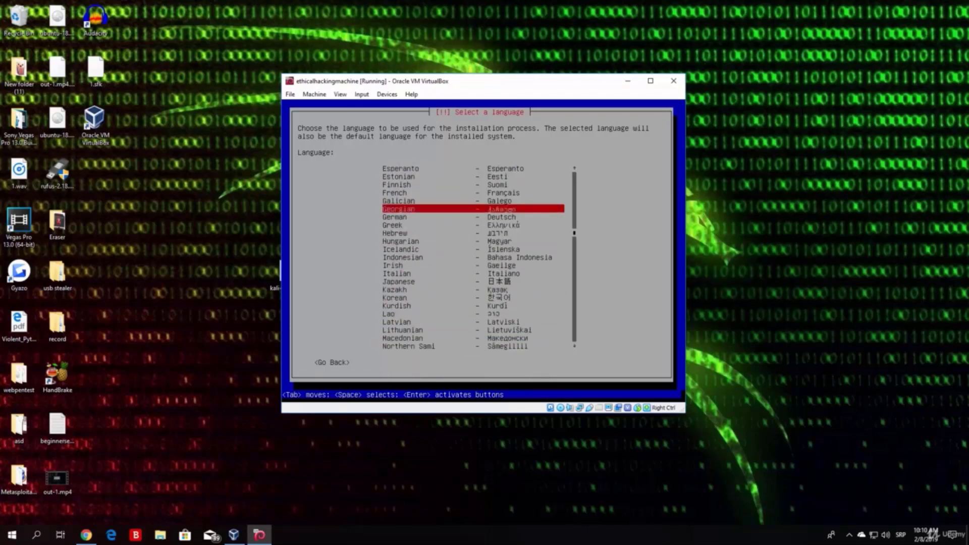
pyautogui.press('Down')
pyautogui.press('Down')
pyautogui.press('Down')
pyautogui.press('Down')
pyautogui.press('Down')
pyautogui.press('Down')
pyautogui.press('Down')
pyautogui.press('Down')
pyautogui.press('Down')
pyautogui.press('Down')
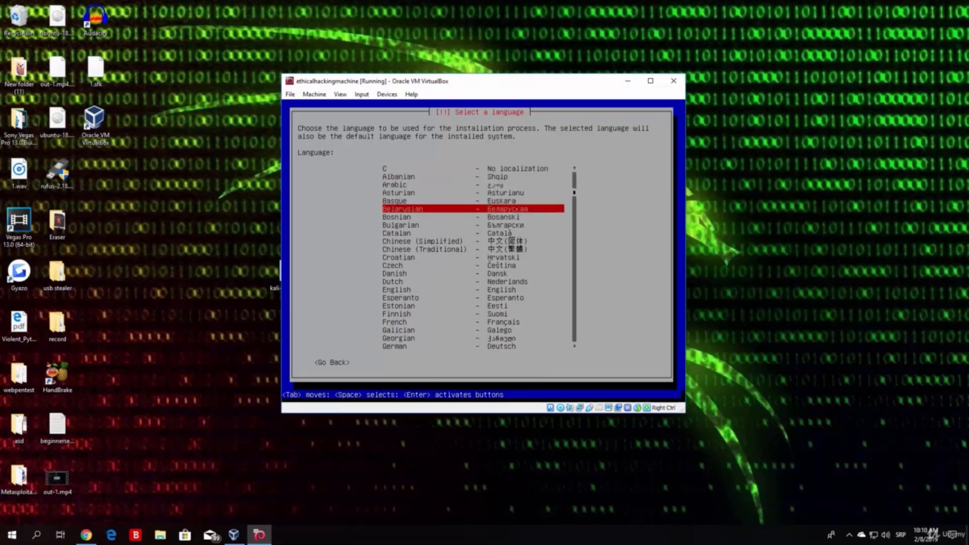
pyautogui.press('Down')
pyautogui.press('Down')
pyautogui.press('Down')
pyautogui.press('Down')
pyautogui.press('Down')
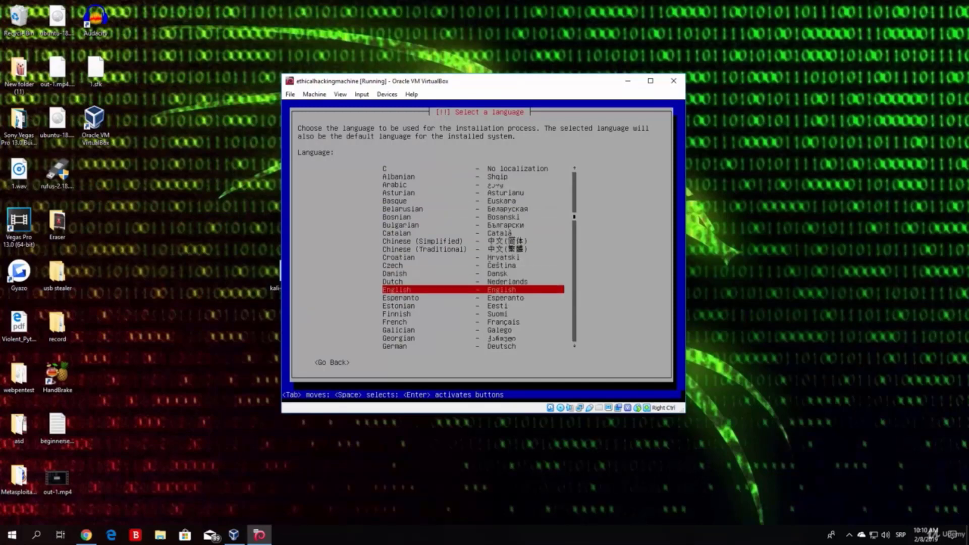
pyautogui.press('Up')
pyautogui.press('Down')
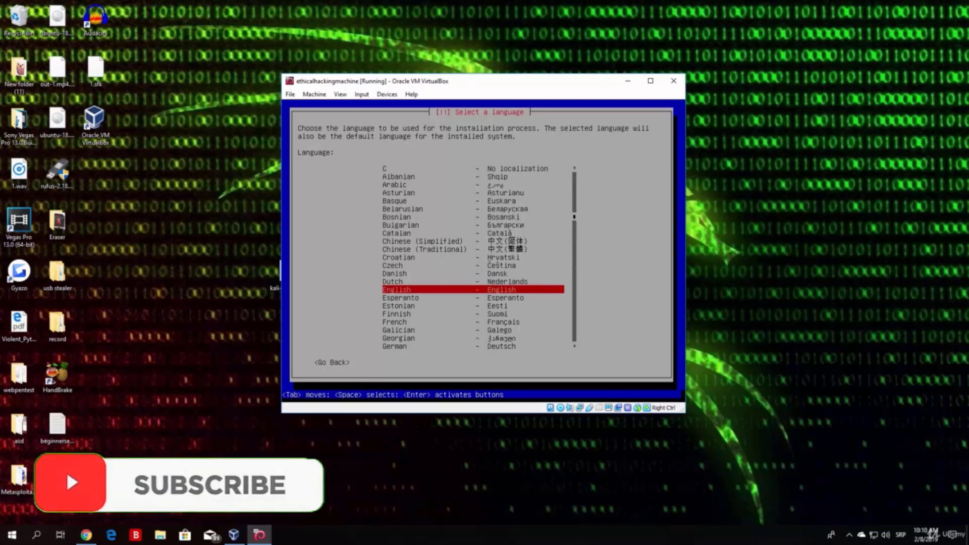
pyautogui.press('Return')
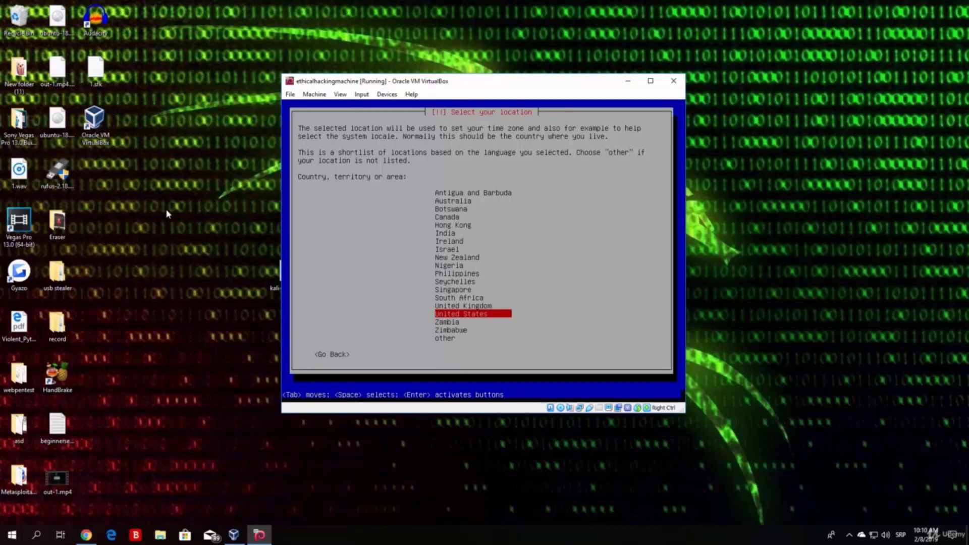
# Step: Choose United States in the Select your location list
pyautogui.press('Up')
pyautogui.press('Up')
pyautogui.press('Up')
pyautogui.press('Up')
pyautogui.press('Up')
pyautogui.press('Up')
pyautogui.press('Up')
pyautogui.press('Up')
pyautogui.press('Up')
pyautogui.press('Down')
pyautogui.press('Down')
pyautogui.press('Down')
pyautogui.press('Down')
pyautogui.press('Down')
pyautogui.press('Down')
pyautogui.press('Down')
pyautogui.press('Down')
pyautogui.press('Down')
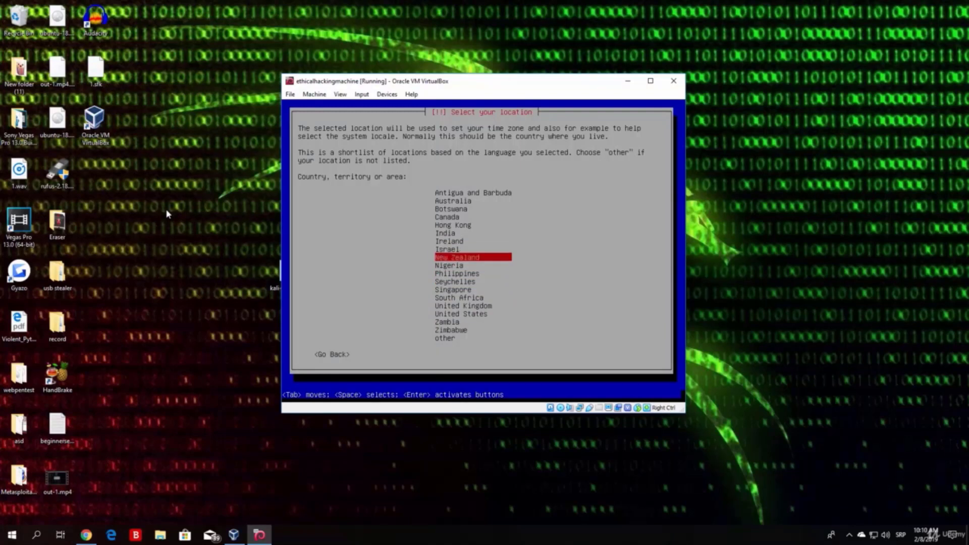
pyautogui.press('Down')
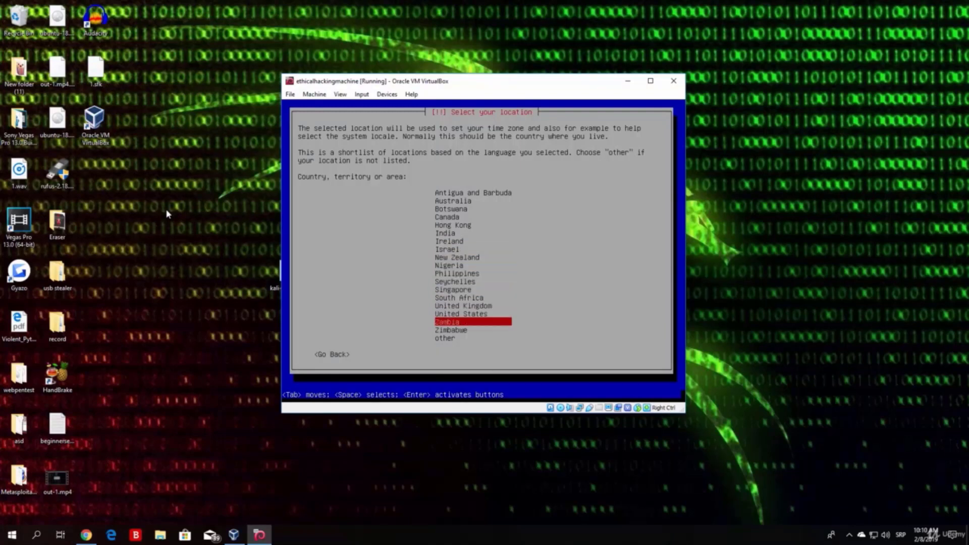
pyautogui.press('Up')
pyautogui.press('Up')
pyautogui.press('Up')
pyautogui.press('Up')
pyautogui.press('Up')
pyautogui.press('Up')
pyautogui.press('Up')
pyautogui.press('Up')
pyautogui.press('Up')
pyautogui.press('Up')
pyautogui.press('Up')
pyautogui.press('Up')
pyautogui.press('Up')
pyautogui.press('Up')
pyautogui.press('Up')
pyautogui.press('Up')
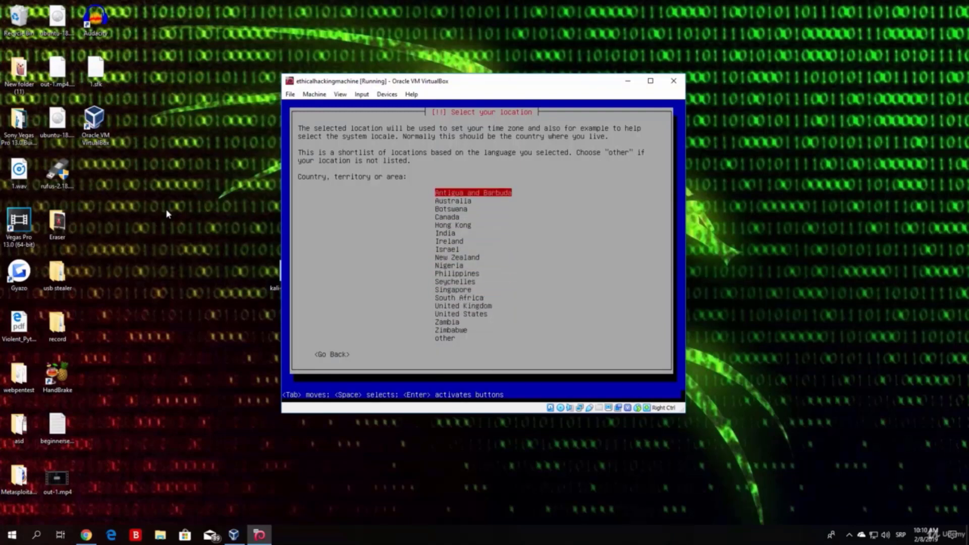
pyautogui.press('Down')
pyautogui.press('Down')
pyautogui.press('Down')
pyautogui.press('Down')
pyautogui.press('Down')
pyautogui.press('Down')
pyautogui.press('Down')
pyautogui.press('Down')
pyautogui.press('Down')
pyautogui.press('Down')
pyautogui.press('Down')
pyautogui.press('Down')
pyautogui.press('Down')
pyautogui.press('Down')
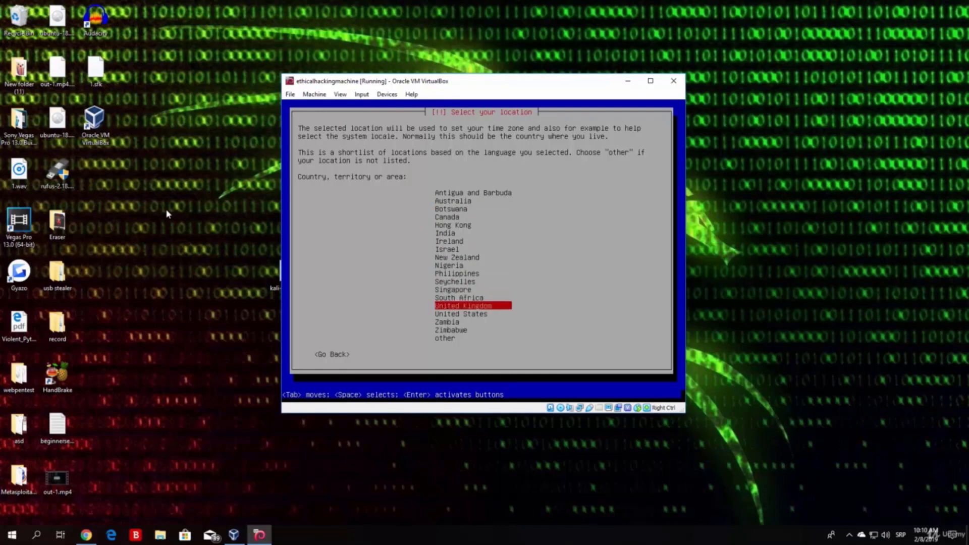
pyautogui.press('Down')
pyautogui.press('Up')
pyautogui.press('Up')
pyautogui.press('Up')
pyautogui.press('Up')
pyautogui.press('Up')
pyautogui.press('Up')
pyautogui.press('Up')
pyautogui.press('Up')
pyautogui.press('Up')
pyautogui.press('Up')
pyautogui.press('Up')
pyautogui.press('Up')
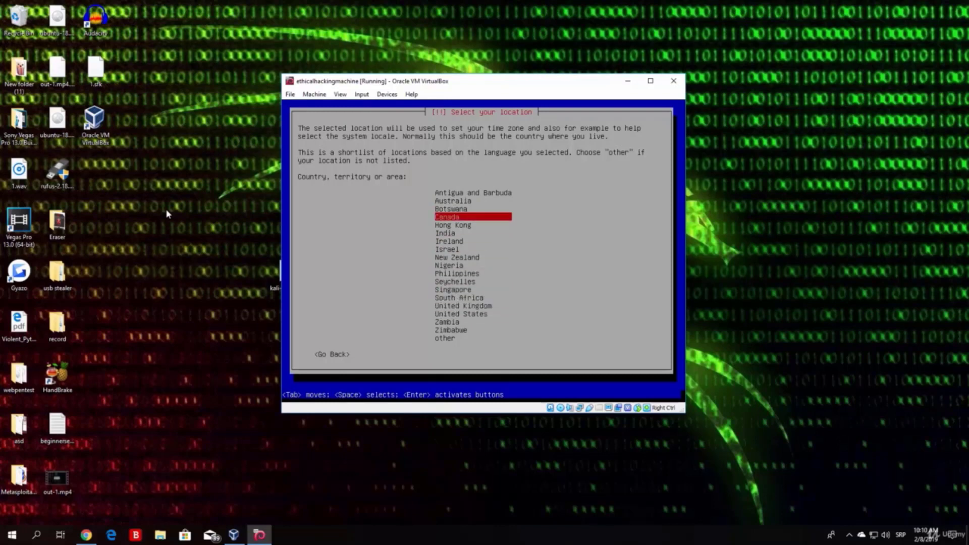
pyautogui.press('Down')
pyautogui.press('Down')
pyautogui.press('Down')
pyautogui.press('Down')
pyautogui.press('Down')
pyautogui.press('Down')
pyautogui.press('Down')
pyautogui.press('Down')
pyautogui.press('Down')
pyautogui.press('Down')
pyautogui.press('Down')
pyautogui.press('Down')
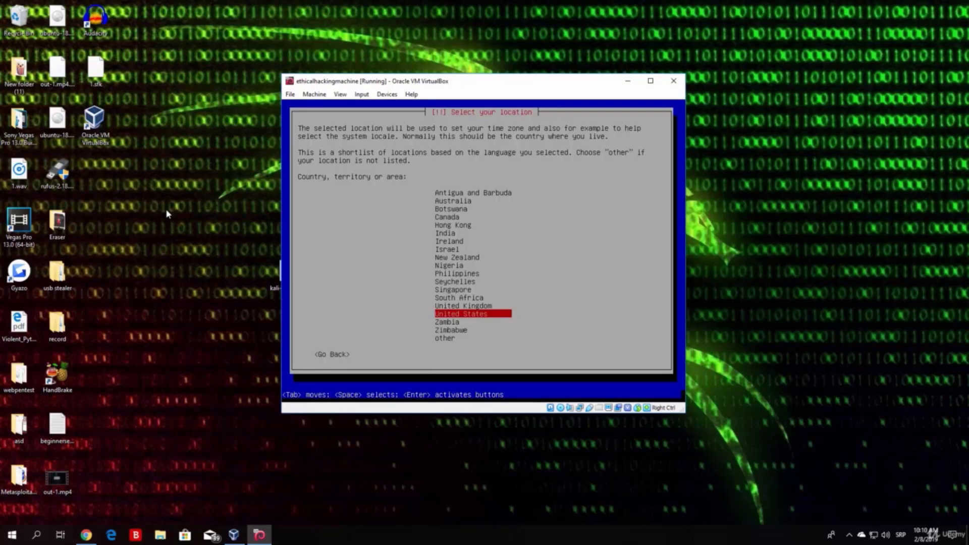
pyautogui.press('Return')
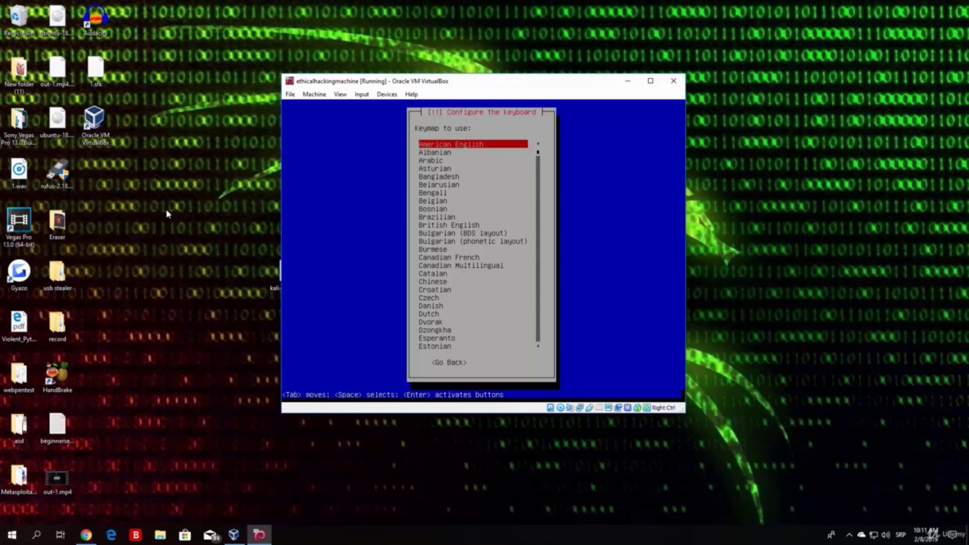
# Step: Browse the keymaps and confirm American English as the keyboard layout
pyautogui.press('Down')
pyautogui.press('Down')
pyautogui.press('Down')
pyautogui.press('Down')
pyautogui.press('Down')
pyautogui.press('Down')
pyautogui.press('Down')
pyautogui.press('Down')
pyautogui.press('Down')
pyautogui.press('Down')
pyautogui.press('Down')
pyautogui.press('Down')
pyautogui.press('Down')
pyautogui.press('Down')
pyautogui.press('Down')
pyautogui.press('Down')
pyautogui.press('Down')
pyautogui.press('Down')
pyautogui.press('Down')
pyautogui.press('Down')
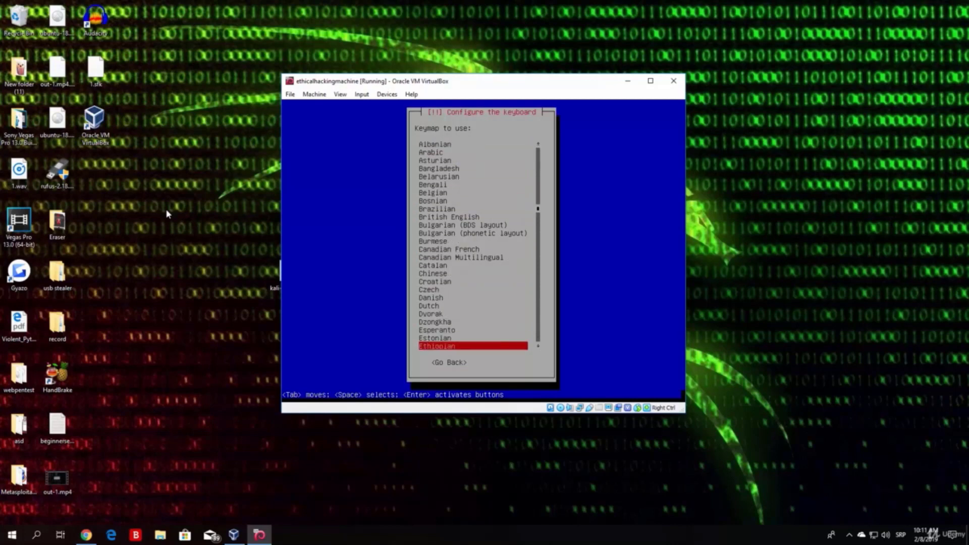
pyautogui.press('Down')
pyautogui.press('Down')
pyautogui.press('Down')
pyautogui.press('Down')
pyautogui.press('Down')
pyautogui.press('Down')
pyautogui.press('Down')
pyautogui.press('Down')
pyautogui.press('Down')
pyautogui.press('Down')
pyautogui.press('Down')
pyautogui.press('Down')
pyautogui.press('Down')
pyautogui.press('Down')
pyautogui.press('Down')
pyautogui.press('Down')
pyautogui.press('Down')
pyautogui.press('Down')
pyautogui.press('Down')
pyautogui.press('Down')
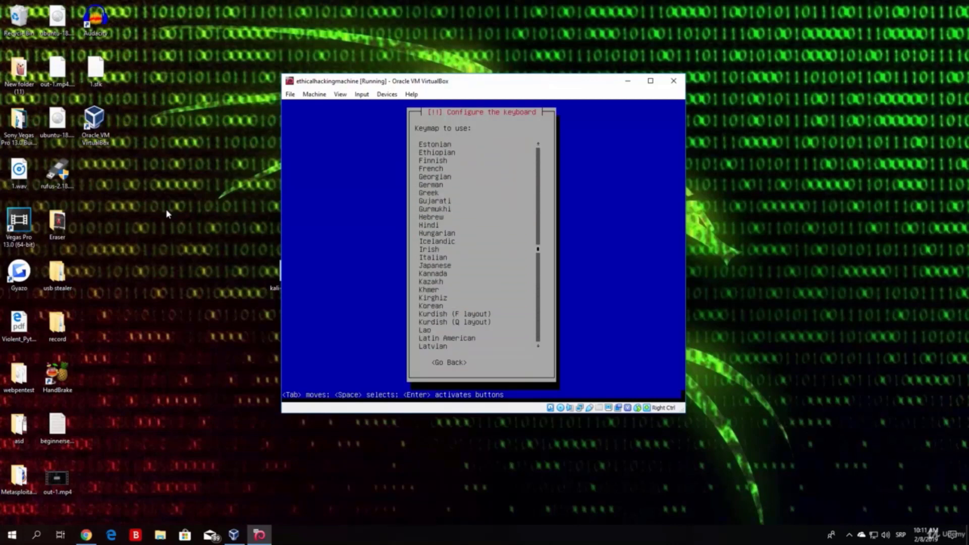
pyautogui.press('Up')
pyautogui.press('Up')
pyautogui.press('Up')
pyautogui.press('Up')
pyautogui.press('Up')
pyautogui.press('Up')
pyautogui.press('Up')
pyautogui.press('Up')
pyautogui.press('Up')
pyautogui.press('Up')
pyautogui.press('Up')
pyautogui.press('Up')
pyautogui.press('Up')
pyautogui.press('Up')
pyautogui.press('Up')
pyautogui.press('Up')
pyautogui.press('Up')
pyautogui.press('Up')
pyautogui.press('Up')
pyautogui.press('Up')
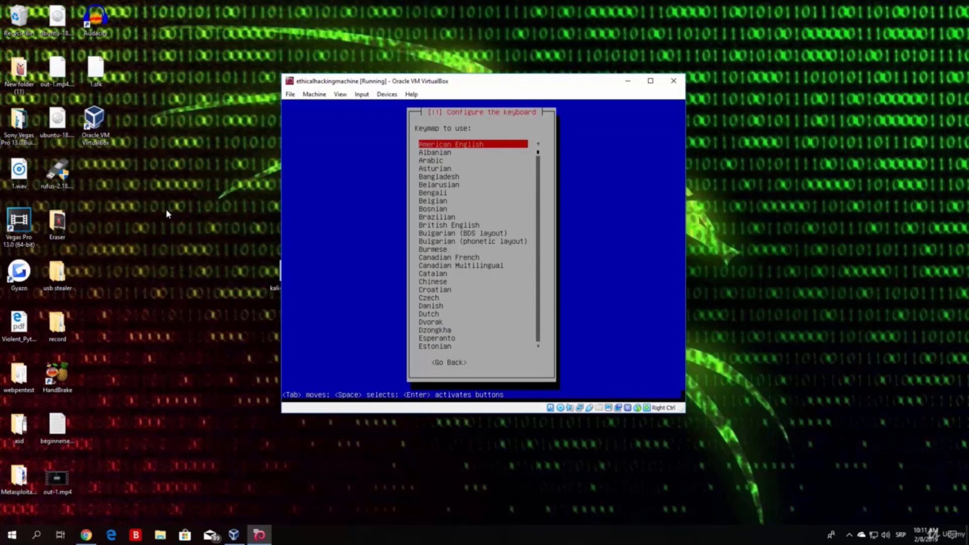
pyautogui.press('Down')
pyautogui.press('Down')
pyautogui.press('Down')
pyautogui.press('Down')
pyautogui.press('Down')
pyautogui.press('Down')
pyautogui.press('Down')
pyautogui.press('Down')
pyautogui.press('Down')
pyautogui.press('Down')
pyautogui.press('Down')
pyautogui.press('Down')
pyautogui.press('Down')
pyautogui.press('Down')
pyautogui.press('Down')
pyautogui.press('Down')
pyautogui.press('Down')
pyautogui.press('Down')
pyautogui.press('Down')
pyautogui.press('Down')
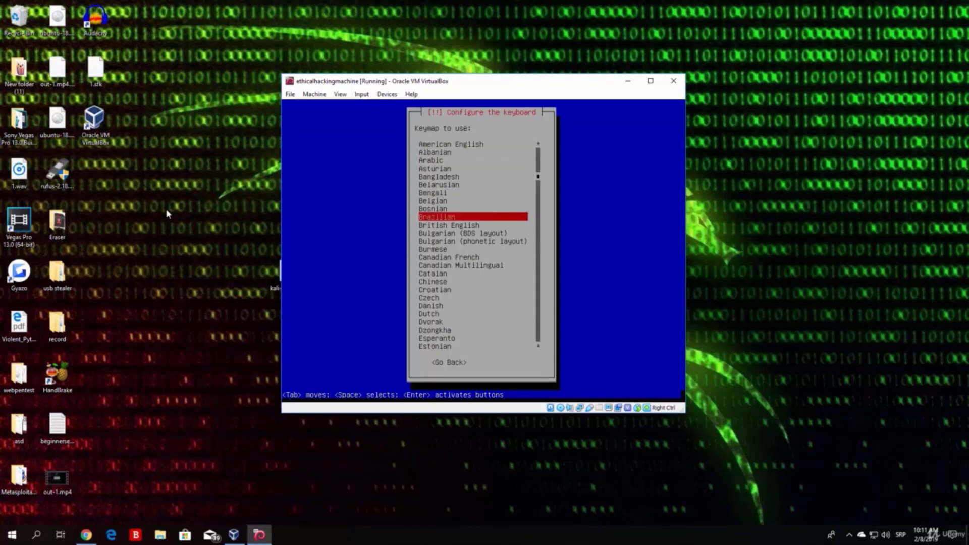
pyautogui.press('Down')
pyautogui.press('Down')
pyautogui.press('Down')
pyautogui.press('Down')
pyautogui.press('Down')
pyautogui.press('Down')
pyautogui.press('Down')
pyautogui.press('Down')
pyautogui.press('Down')
pyautogui.press('Down')
pyautogui.press('Down')
pyautogui.press('Down')
pyautogui.press('Down')
pyautogui.press('Down')
pyautogui.press('Down')
pyautogui.press('Down')
pyautogui.press('Down')
pyautogui.press('Down')
pyautogui.press('Down')
pyautogui.press('Down')
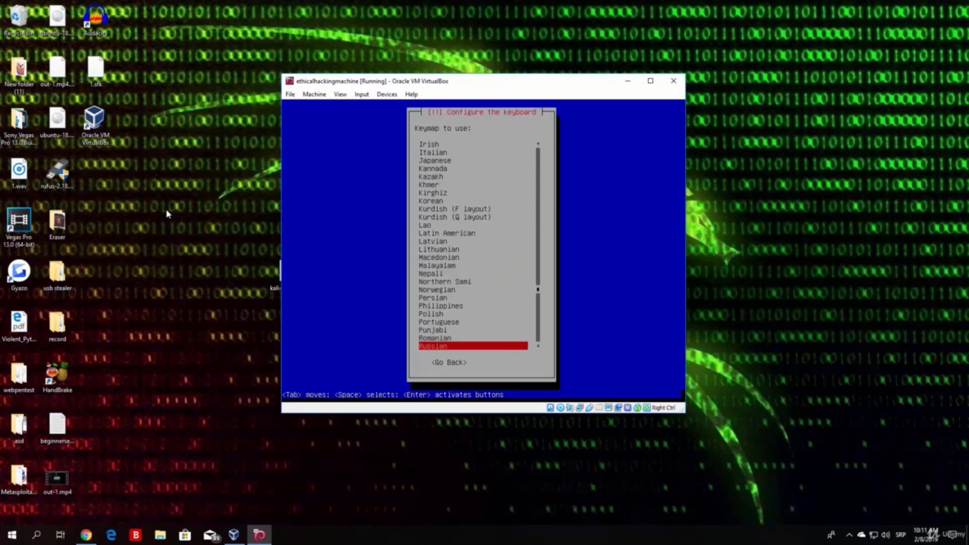
pyautogui.press('Up')
pyautogui.press('Up')
pyautogui.press('Up')
pyautogui.press('Up')
pyautogui.press('Up')
pyautogui.press('Up')
pyautogui.press('Up')
pyautogui.press('Up')
pyautogui.press('Up')
pyautogui.press('Up')
pyautogui.press('Up')
pyautogui.press('Up')
pyautogui.press('Up')
pyautogui.press('Up')
pyautogui.press('Up')
pyautogui.press('Up')
pyautogui.press('Up')
pyautogui.press('Up')
pyautogui.press('Up')
pyautogui.press('Up')
pyautogui.press('Up')
pyautogui.press('Up')
pyautogui.press('Up')
pyautogui.press('Up')
pyautogui.press('Up')
pyautogui.press('Up')
pyautogui.press('Up')
pyautogui.press('Up')
pyautogui.press('Up')
pyautogui.press('Up')
pyautogui.press('Up')
pyautogui.press('Up')
pyautogui.press('Up')
pyautogui.press('Up')
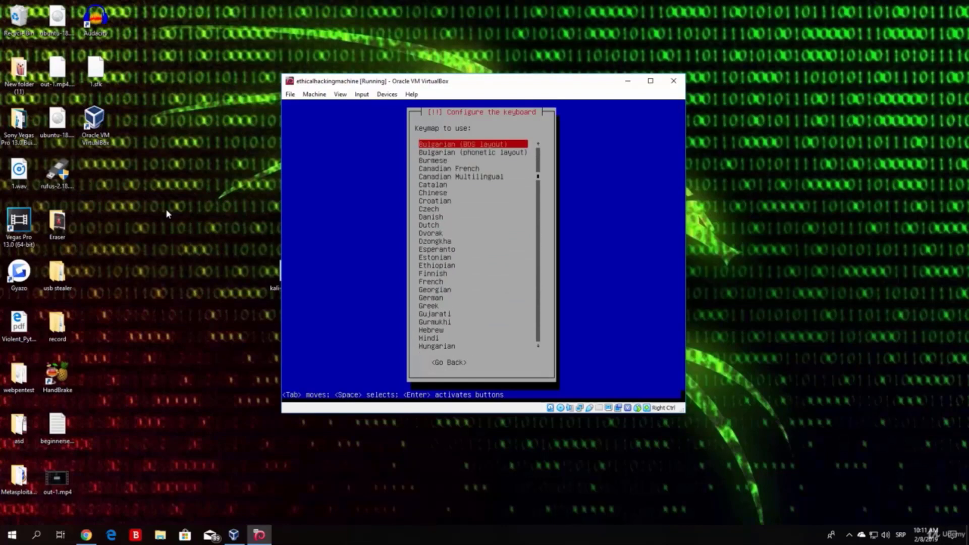
pyautogui.press('Down')
pyautogui.press('Down')
pyautogui.press('Down')
pyautogui.press('Down')
pyautogui.press('Down')
pyautogui.press('Down')
pyautogui.press('Down')
pyautogui.press('Down')
pyautogui.press('Down')
pyautogui.press('Down')
pyautogui.press('Down')
pyautogui.press('Down')
pyautogui.press('Down')
pyautogui.press('Down')
pyautogui.press('Down')
pyautogui.press('Down')
pyautogui.press('Down')
pyautogui.press('Down')
pyautogui.press('Down')
pyautogui.press('Down')
pyautogui.press('Down')
pyautogui.press('Down')
pyautogui.press('Down')
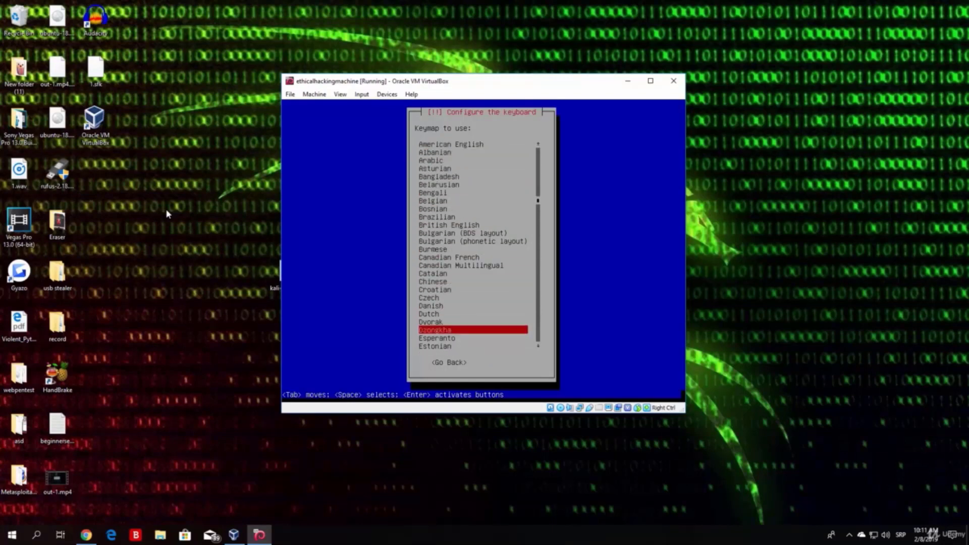
pyautogui.press('Down')
pyautogui.press('Down')
pyautogui.press('Up')
pyautogui.press('Up')
pyautogui.press('Up')
pyautogui.press('Up')
pyautogui.press('Up')
pyautogui.press('Up')
pyautogui.press('Up')
pyautogui.press('Up')
pyautogui.press('Up')
pyautogui.press('Up')
pyautogui.press('Up')
pyautogui.press('Up')
pyautogui.press('Up')
pyautogui.press('Up')
pyautogui.press('Up')
pyautogui.press('Up')
pyautogui.press('Up')
pyautogui.press('Up')
pyautogui.press('Up')
pyautogui.press('Down')
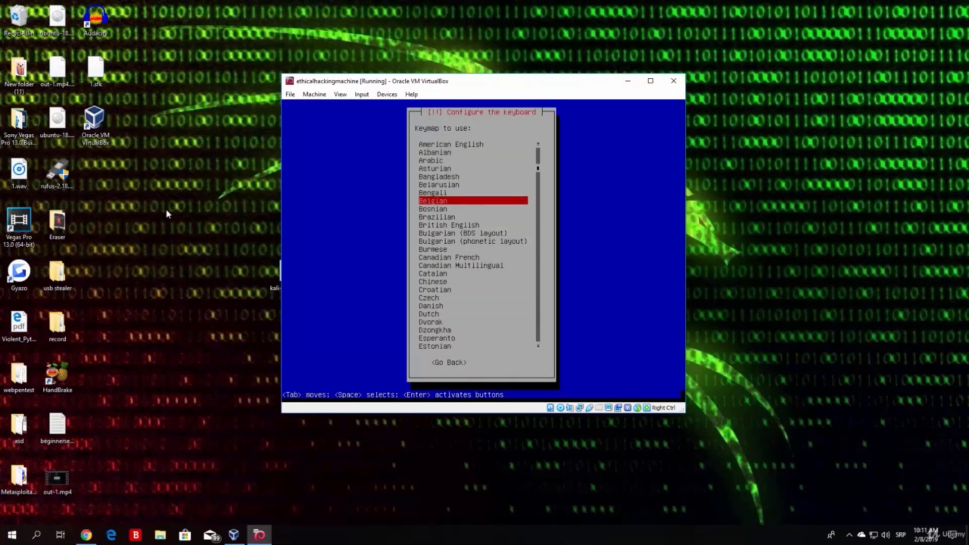
pyautogui.press('Down')
pyautogui.press('Down')
pyautogui.press('Up')
pyautogui.press('Up')
pyautogui.press('Up')
pyautogui.press('Up')
pyautogui.press('Up')
pyautogui.press('Up')
pyautogui.press('Up')
pyautogui.press('Up')
pyautogui.press('Up')
pyautogui.press('Down')
pyautogui.press('Down')
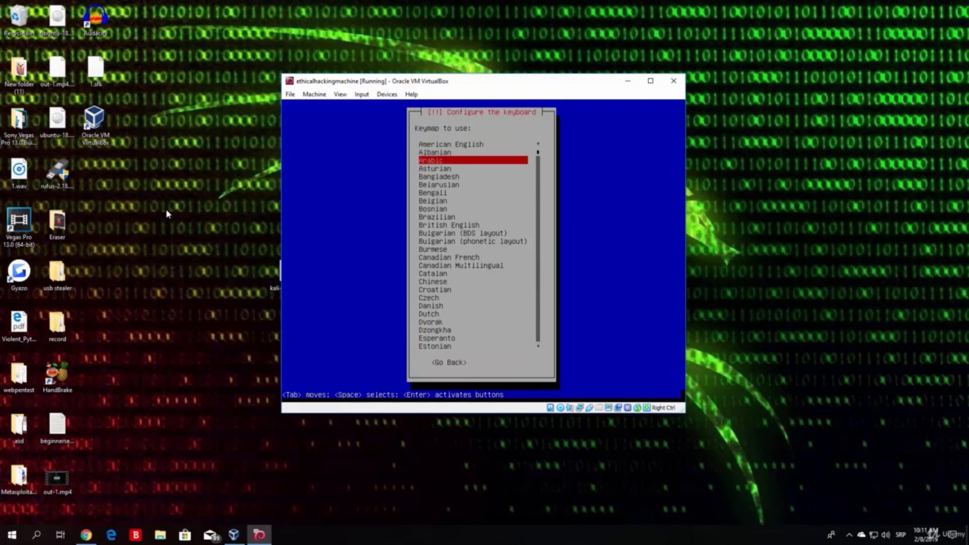
pyautogui.press('Up')
pyautogui.press('Up')
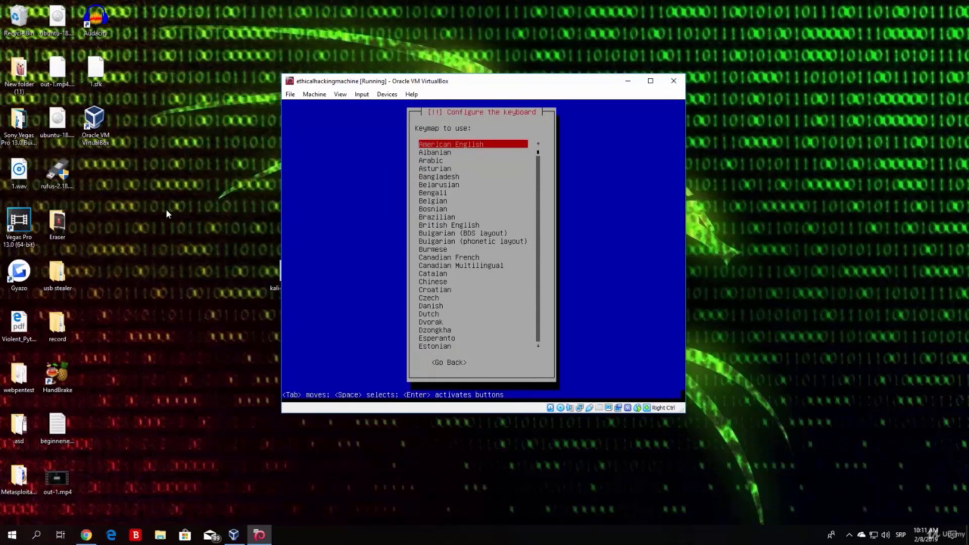
pyautogui.press('Return')
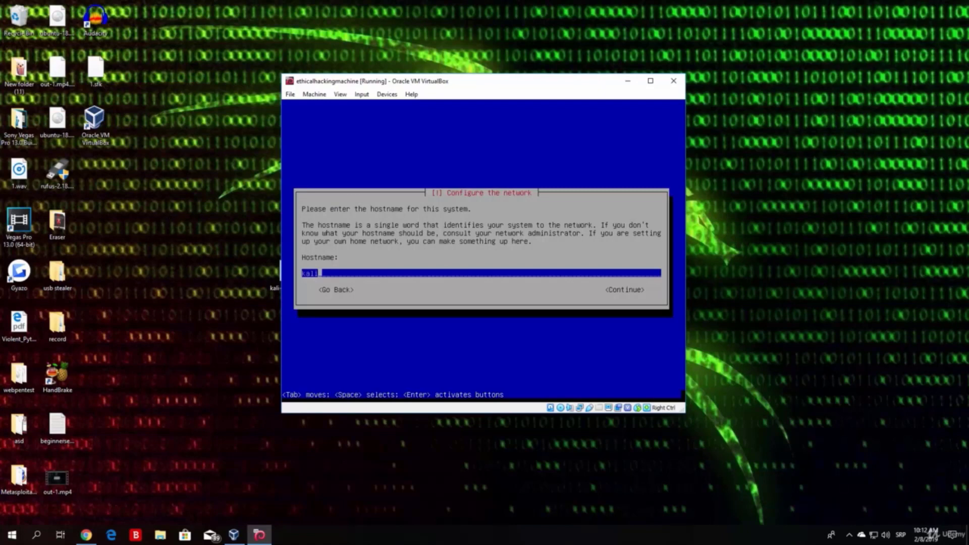
# Step: Replace the default hostname with 'kali' and continue
pyautogui.press('BackSpace')
pyautogui.press('BackSpace')
pyautogui.press('BackSpace')
pyautogui.press('BackSpace')
pyautogui.write('kali')
pyautogui.press('Tab')
pyautogui.press('Return')
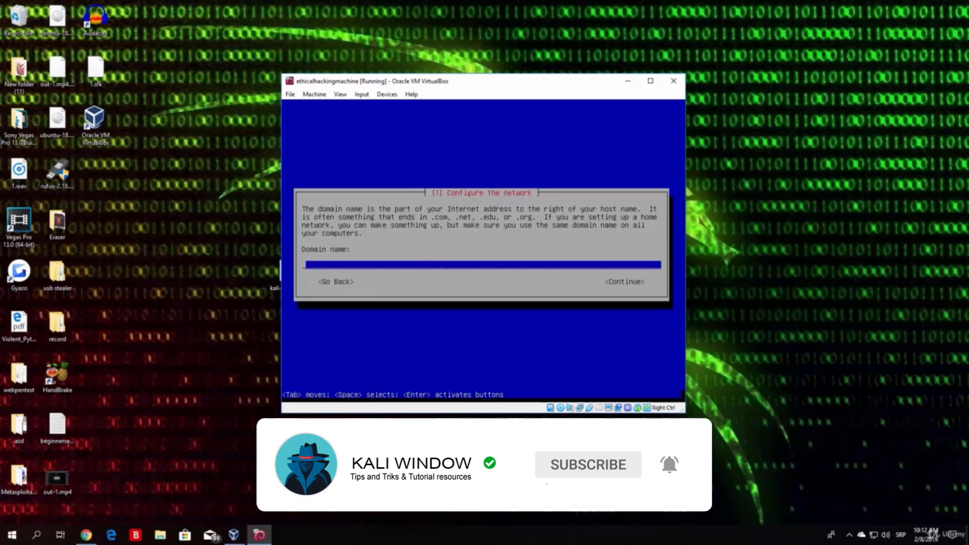
# Step: Continue past the domain name prompt with the field left blank
pyautogui.press('Tab')
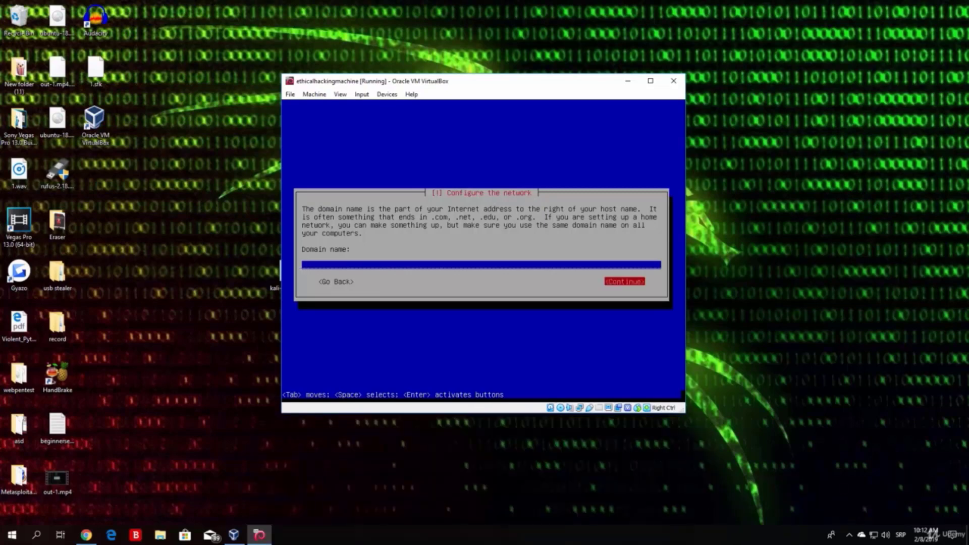
pyautogui.press('Return')
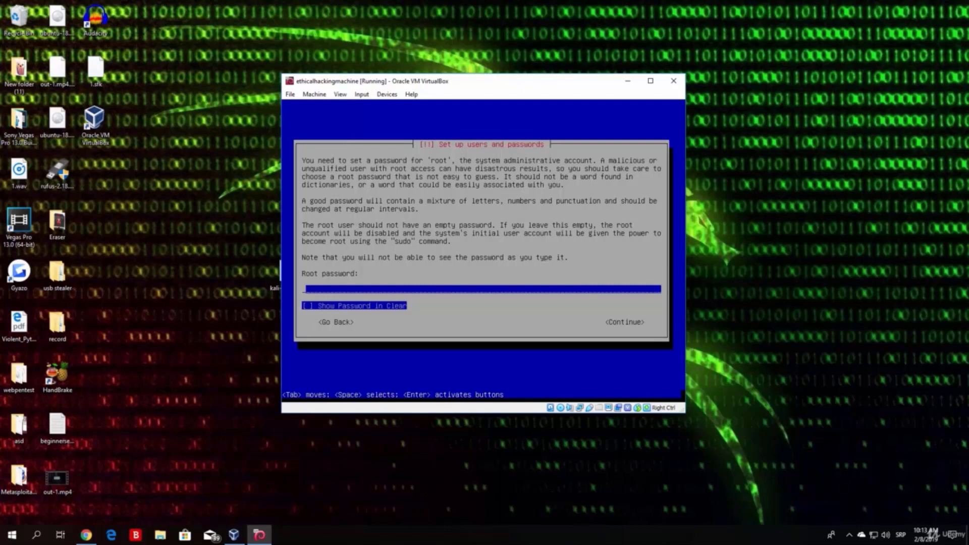
# Step: Enter the root account password, then re-enter it to verify
pyautogui.write('********')
pyautogui.press('Tab')
pyautogui.press('Tab')
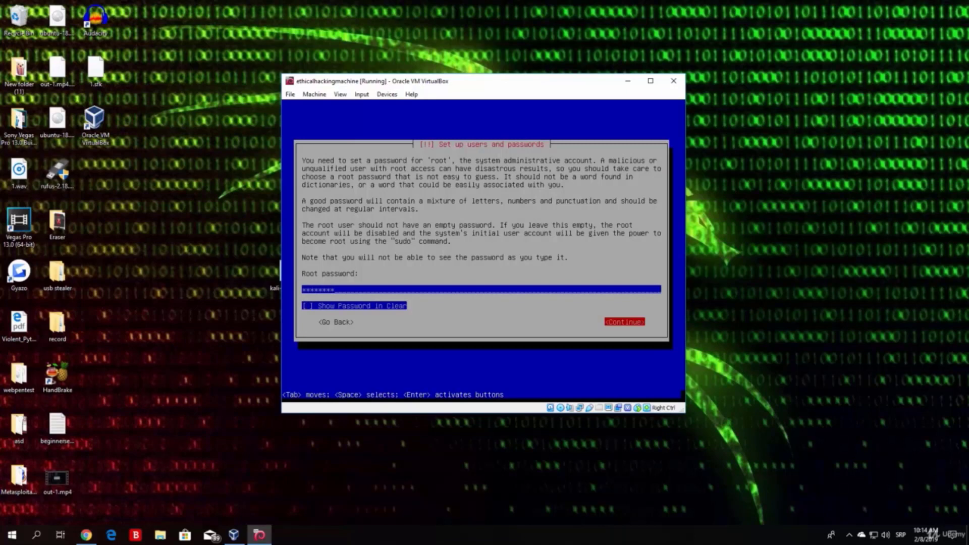
pyautogui.press('Return')
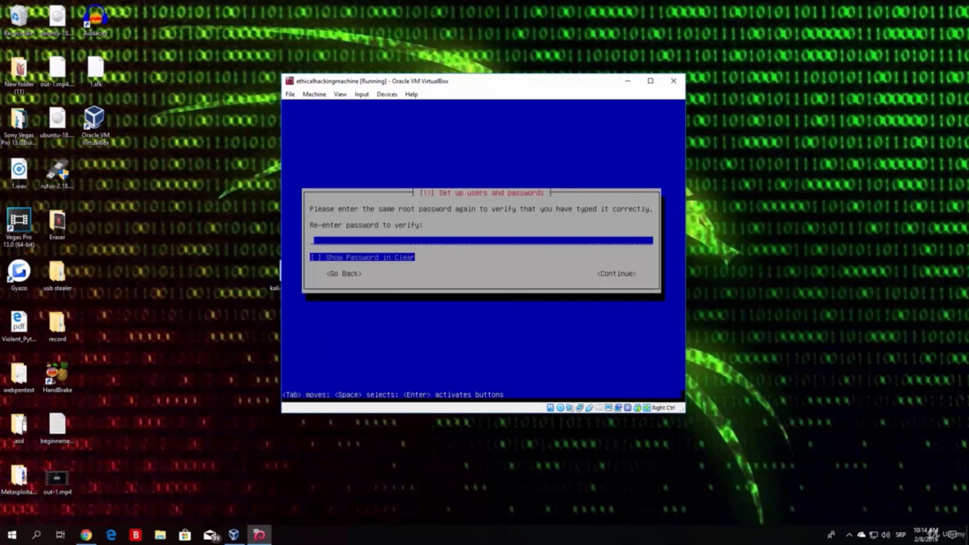
pyautogui.write('********')
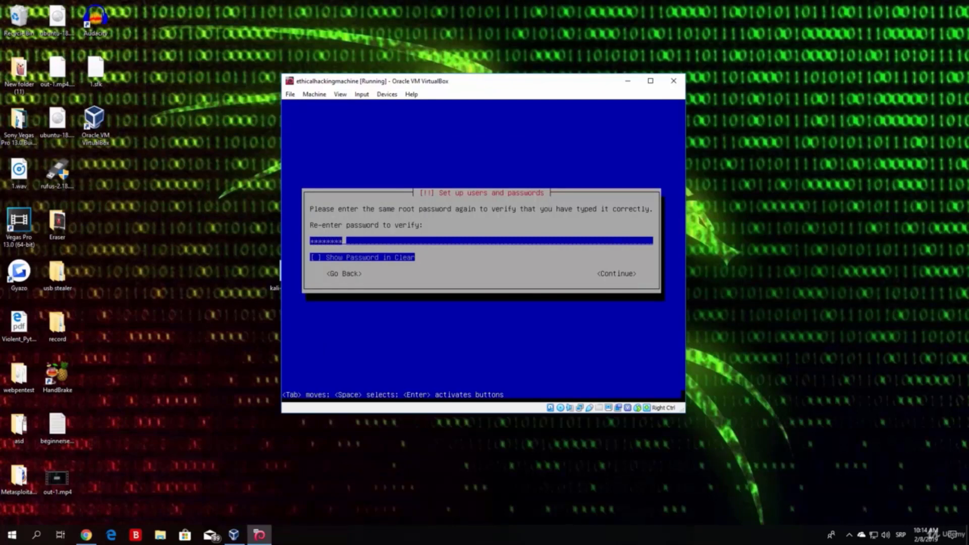
pyautogui.press('Tab')
pyautogui.press('Tab')
pyautogui.press('Return')
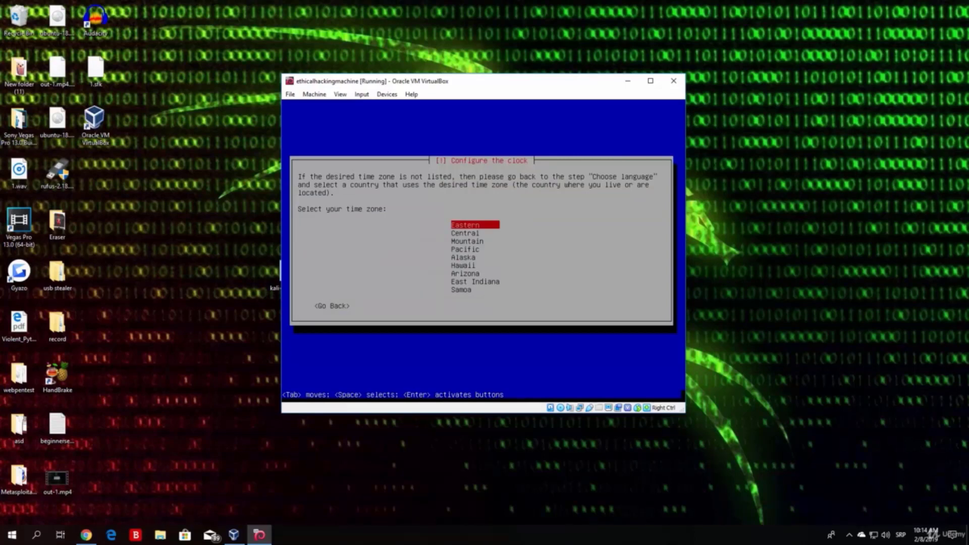
# Step: Confirm Eastern as the clock's time zone
pyautogui.press('Down')
pyautogui.press('Down')
pyautogui.press('Down')
pyautogui.press('Up')
pyautogui.press('Up')
pyautogui.press('Up')
pyautogui.press('Return')
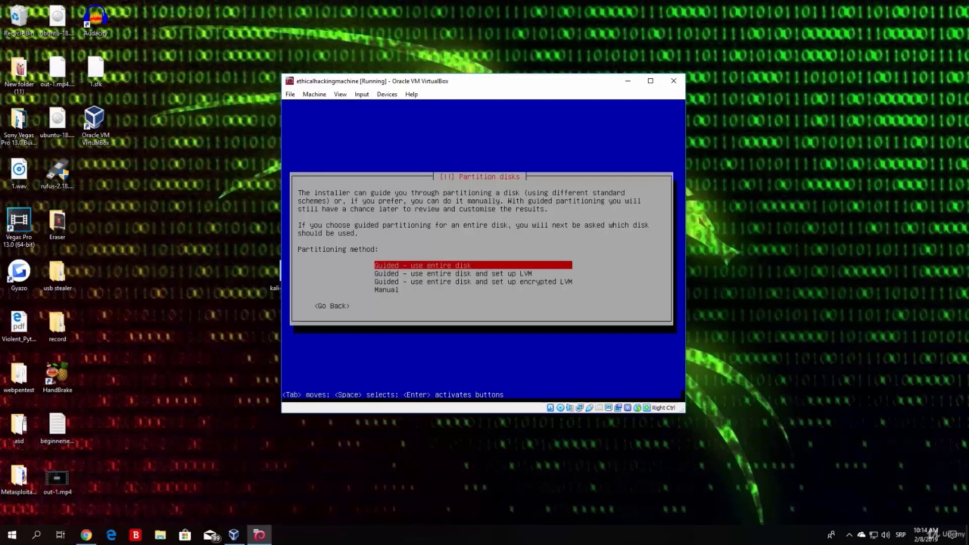
# Step: Choose 'Guided - use entire disk' and select the 32.1 GB VBOX HARDDISK (sda)
pyautogui.press('Down')
pyautogui.press('Down')
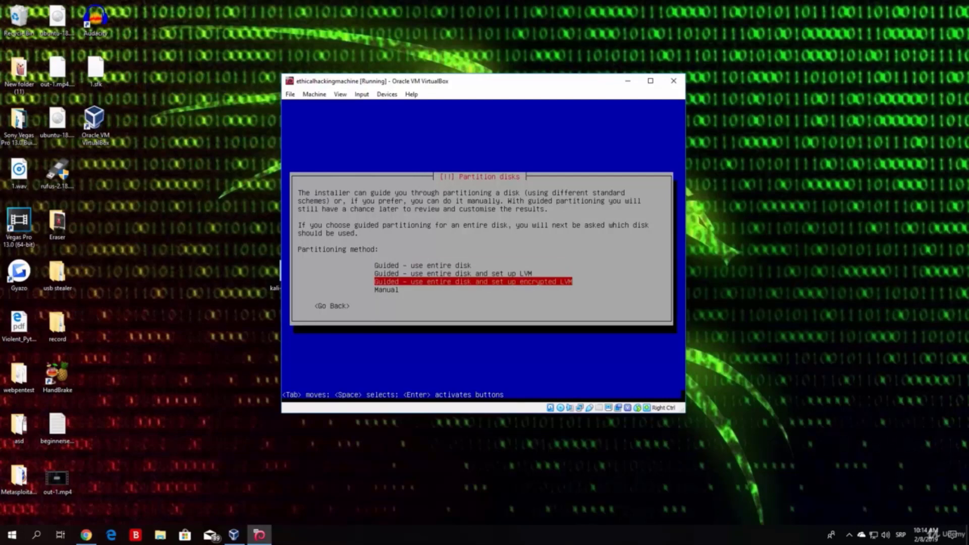
pyautogui.press('Up')
pyautogui.press('Up')
pyautogui.press('Down')
pyautogui.press('Down')
pyautogui.press('Down')
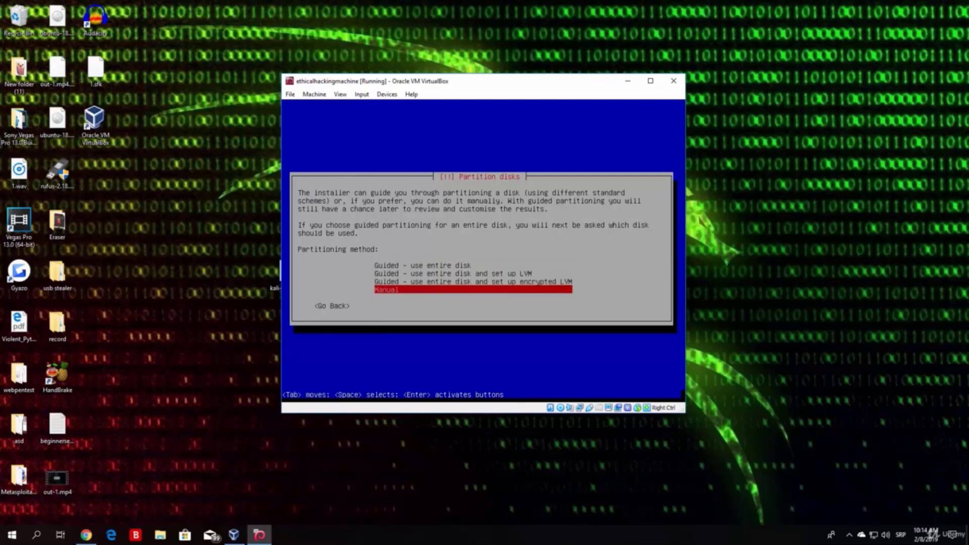
pyautogui.press('Up')
pyautogui.press('Up')
pyautogui.press('Up')
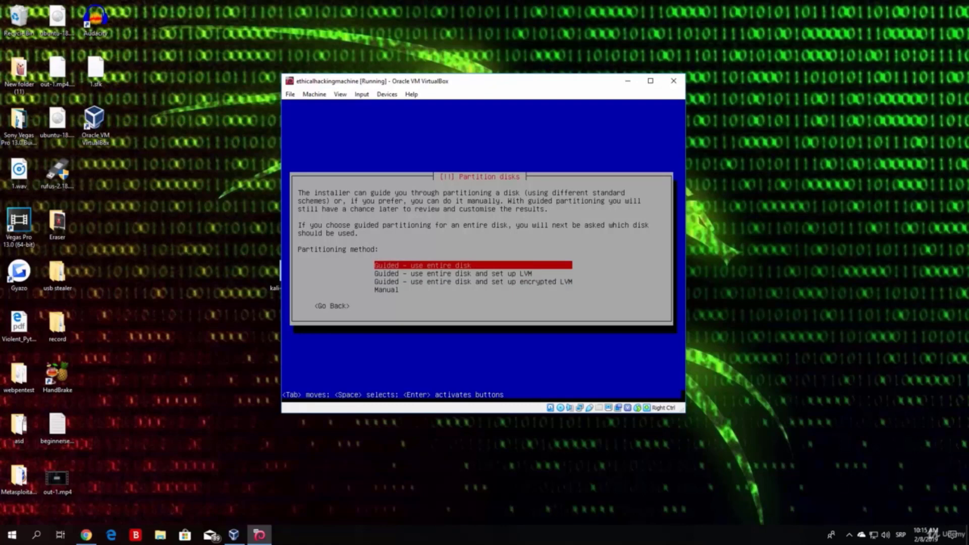
pyautogui.press('Return')
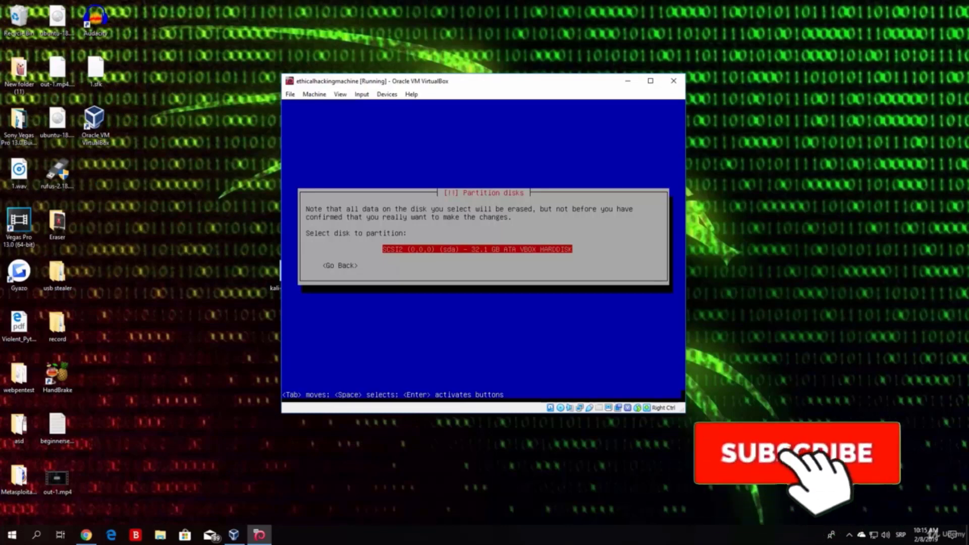
pyautogui.press('Return')
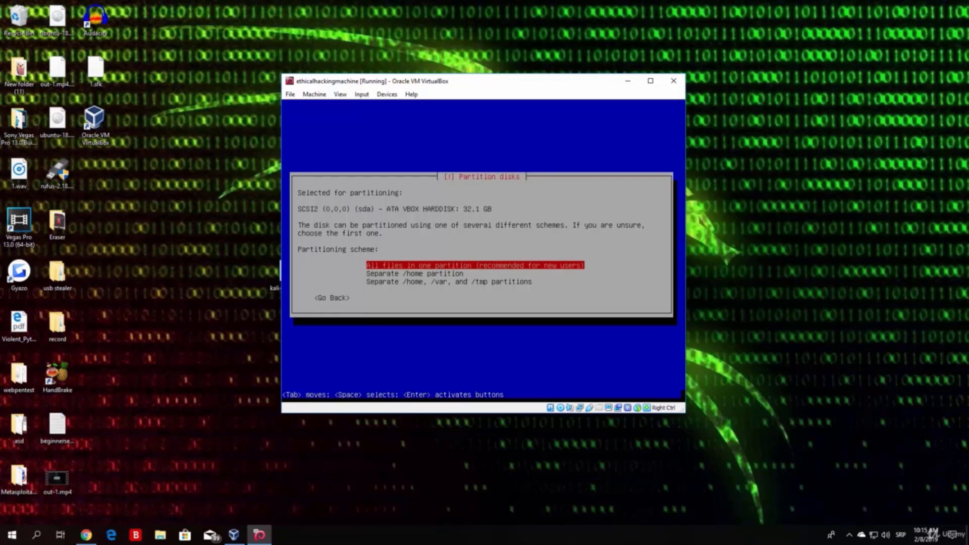
# Step: Use 'All files in one partition', then finish partitioning and confirm Yes to writing changes
pyautogui.press('Return')
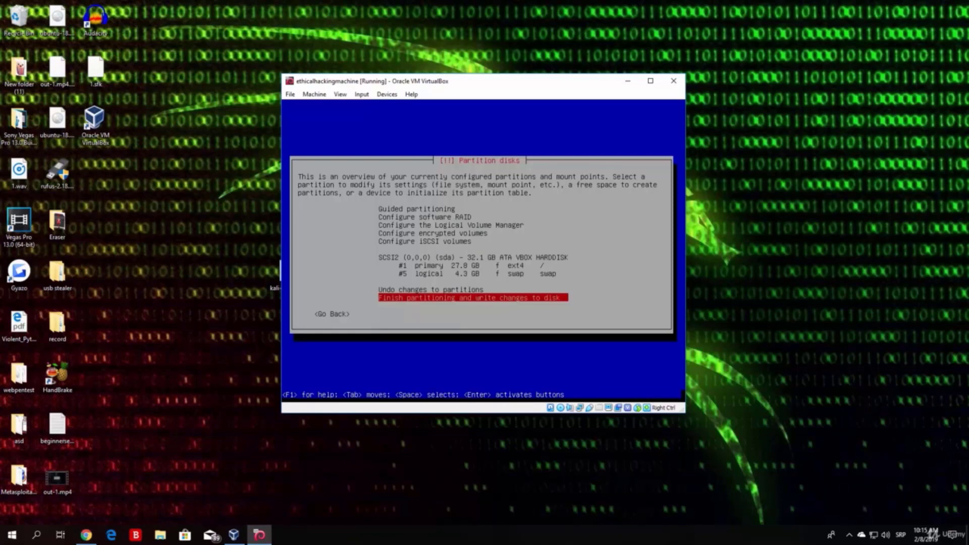
pyautogui.press('Up')
pyautogui.press('Down')
pyautogui.press('Up')
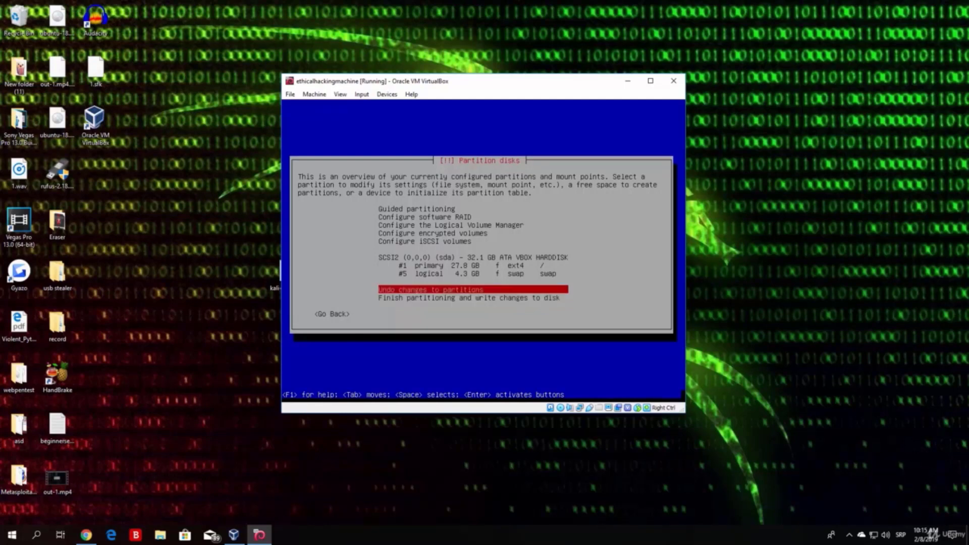
pyautogui.press('Down')
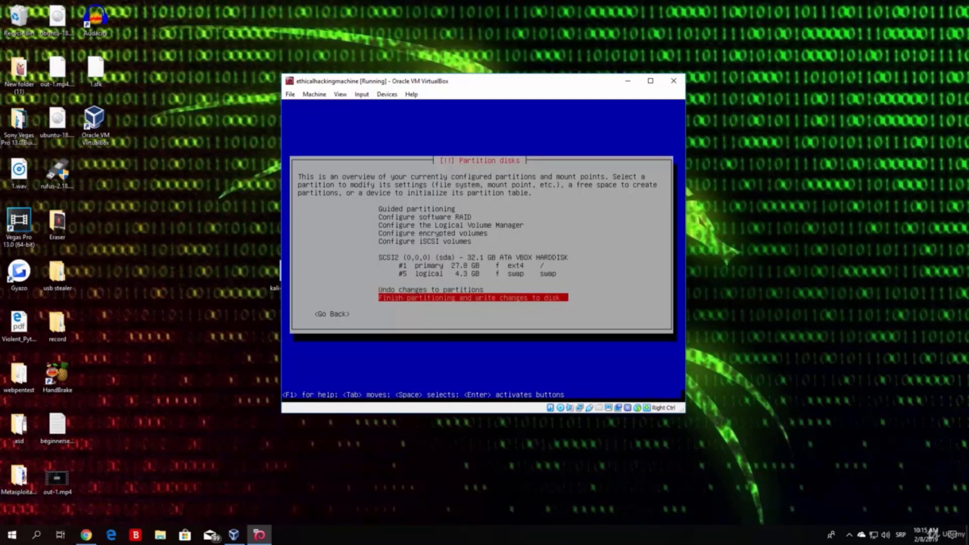
pyautogui.press('Return')
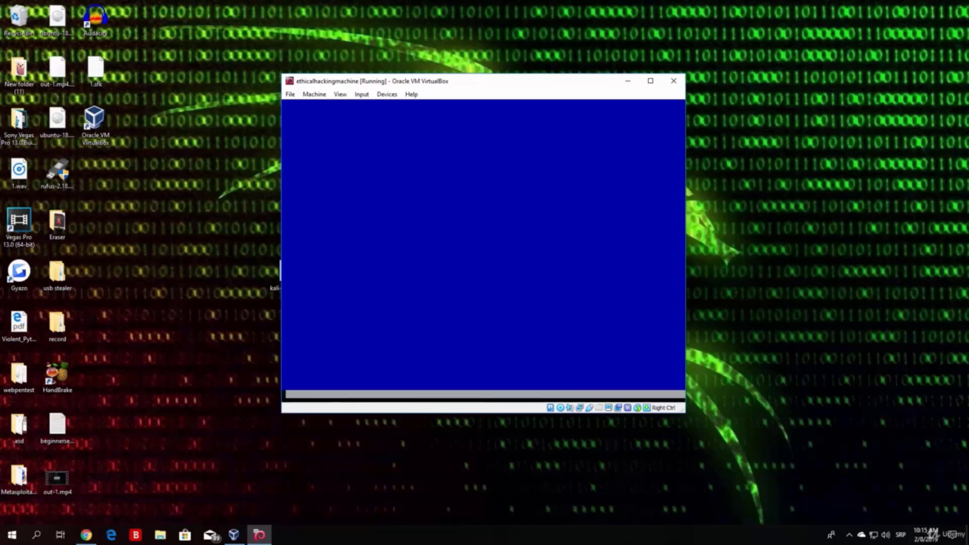
pyautogui.press('Tab')
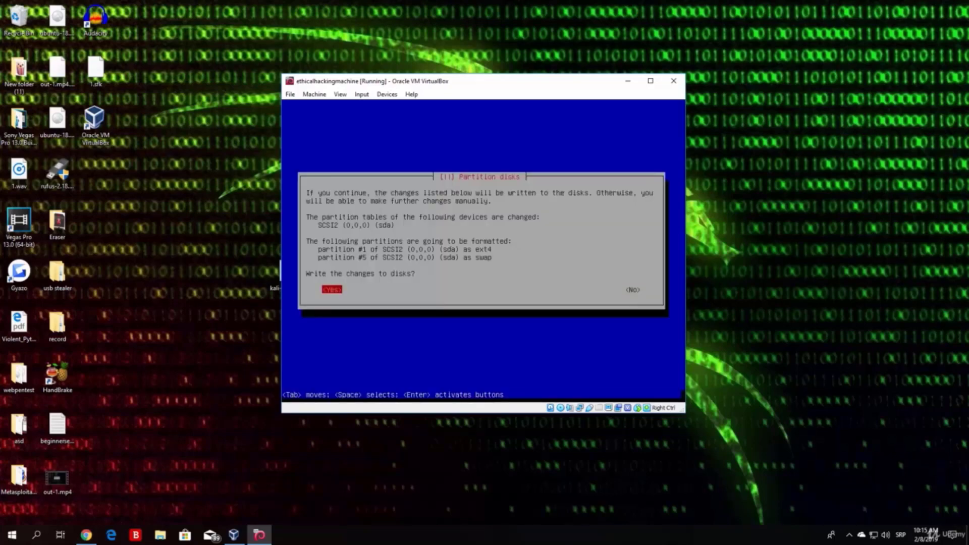
pyautogui.press('Tab')
pyautogui.press('Tab')
pyautogui.press('Return')
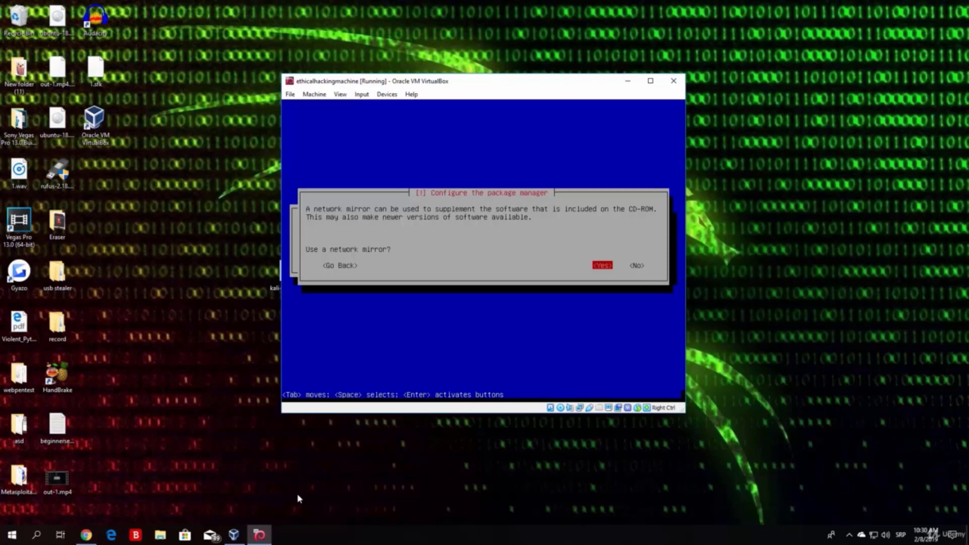
# Step: Answer Yes to using a network mirror and continue with no HTTP proxy
pyautogui.press('Left')
pyautogui.press('Return')
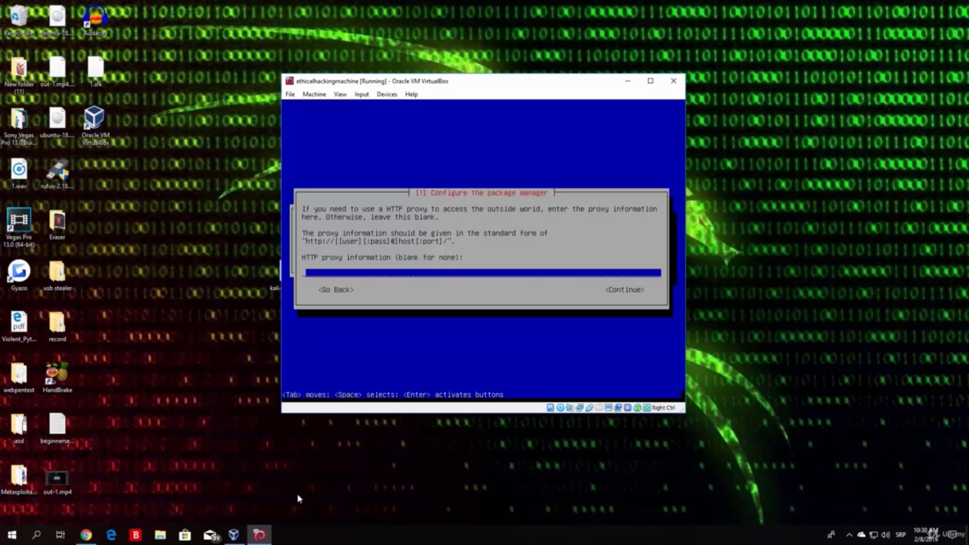
pyautogui.press('Tab')
pyautogui.press('Return')
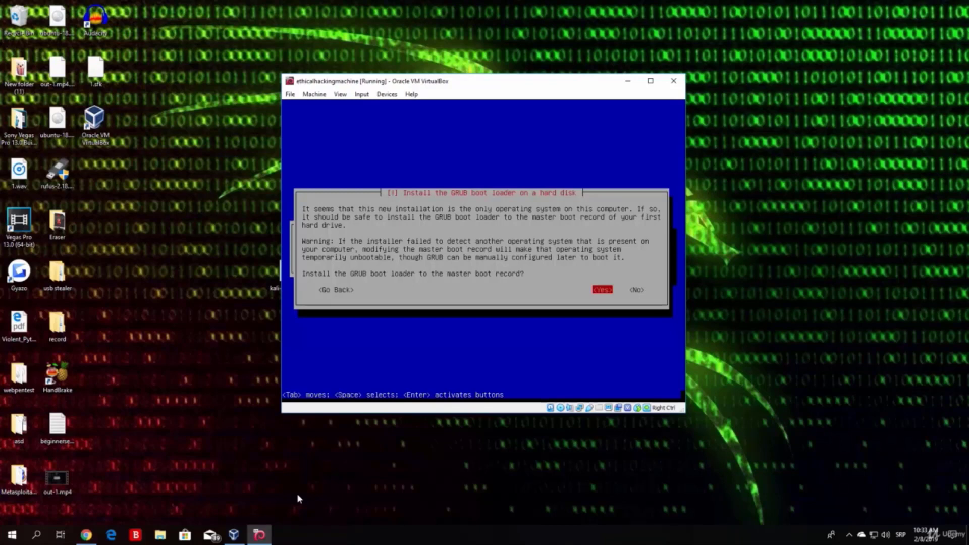
# Step: Agree to install GRUB to the master boot record on /dev/sda
pyautogui.press('Tab')
pyautogui.hotkey('shift', 'Tab')
pyautogui.press('Return')
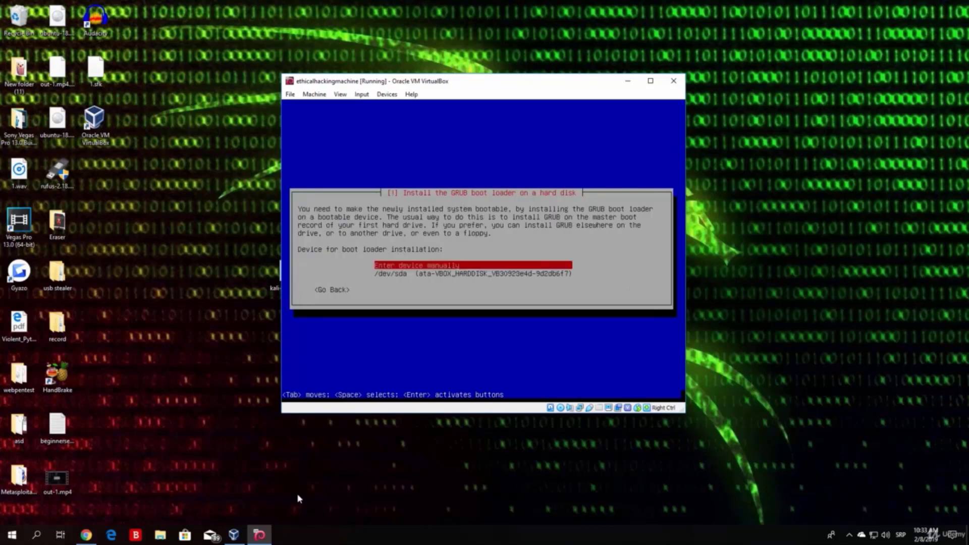
pyautogui.press('Down')
pyautogui.press('Up')
pyautogui.press('Down')
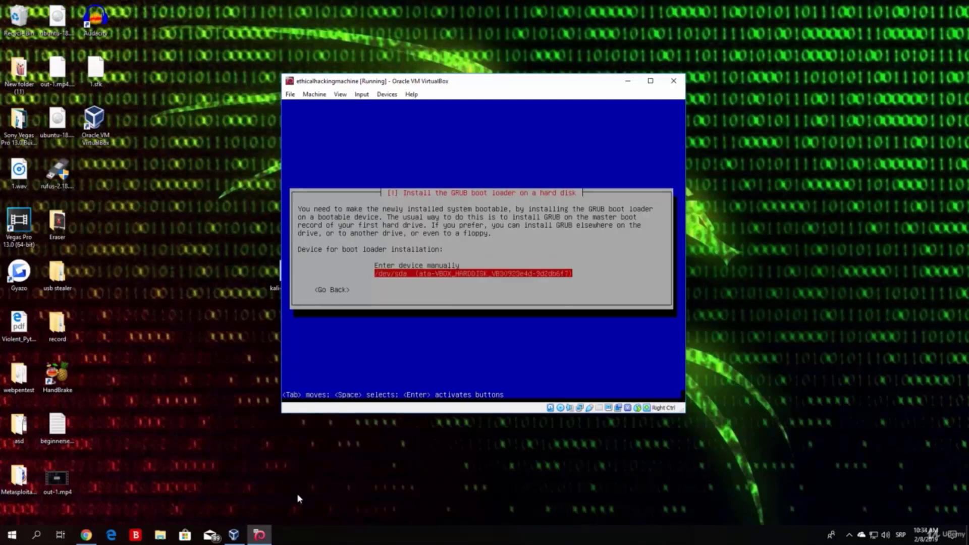
pyautogui.press('Return')
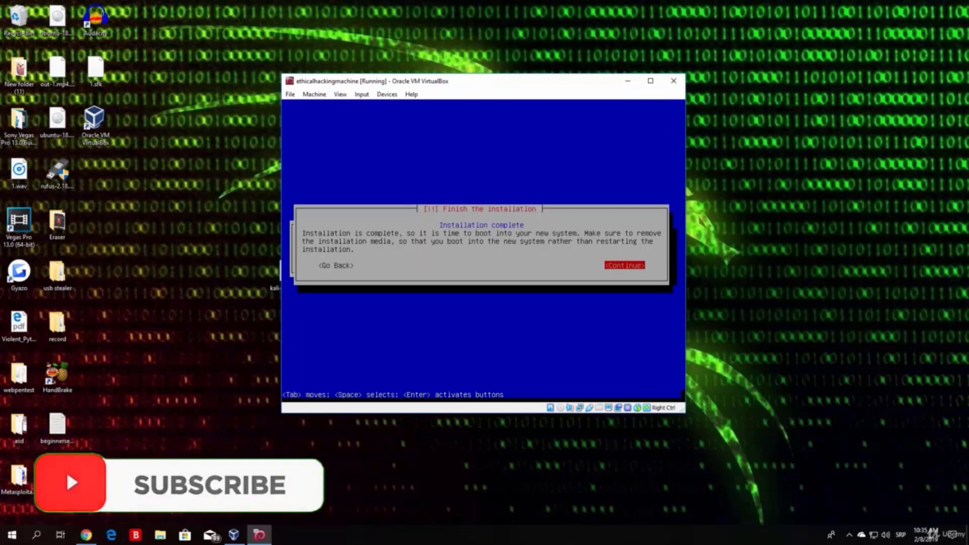
# Step: Continue from the 'Installation complete' screen so the VM reboots into Kali
pyautogui.press('Tab')
pyautogui.press('Tab')
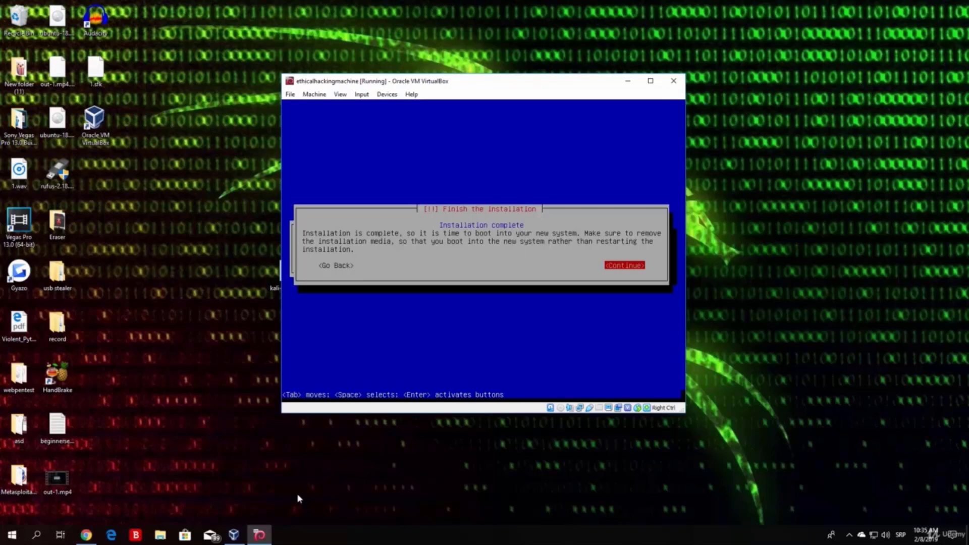
pyautogui.press('Return')
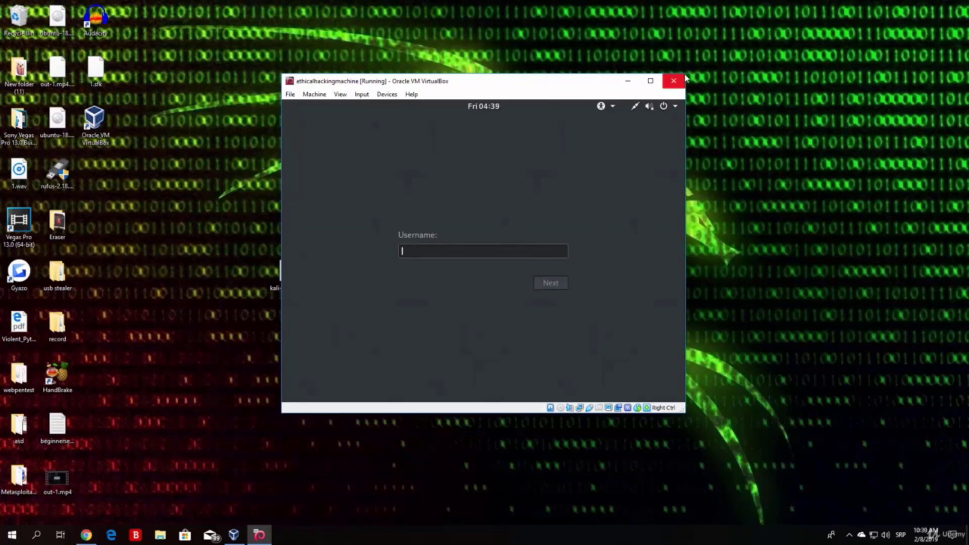
# Step: Stretch the VM window wider and taller, then maximize it to fill the screen
pyautogui.moveTo(685, 138); pyautogui.dragTo(888, 138)
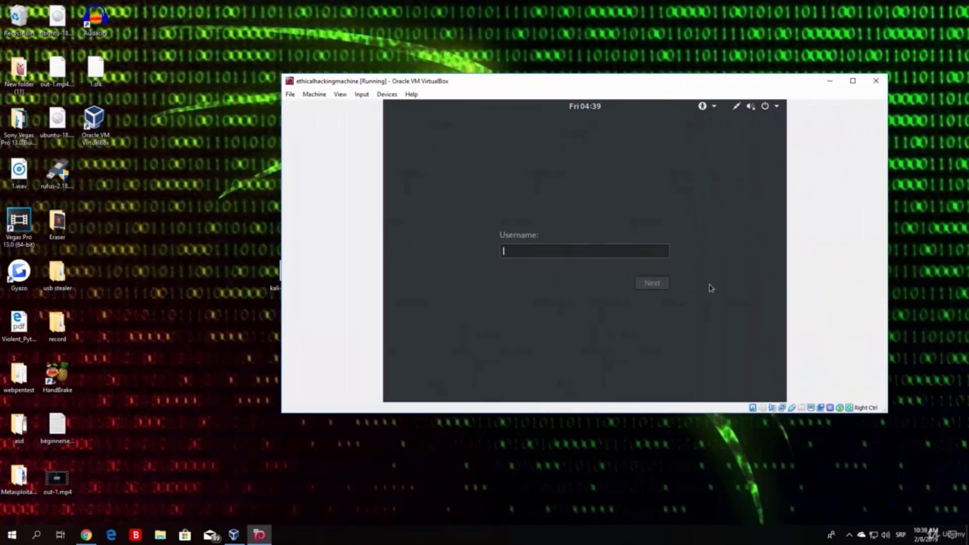
pyautogui.moveTo(277, 411); pyautogui.dragTo(112, 525)
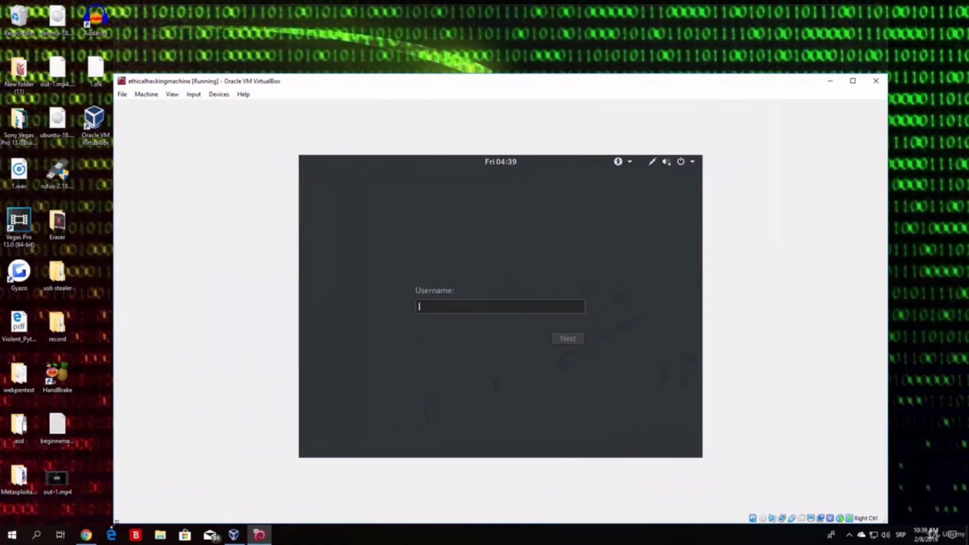
pyautogui.moveTo(887, 74); pyautogui.dragTo(888, 1)
pyautogui.click(854, 7)
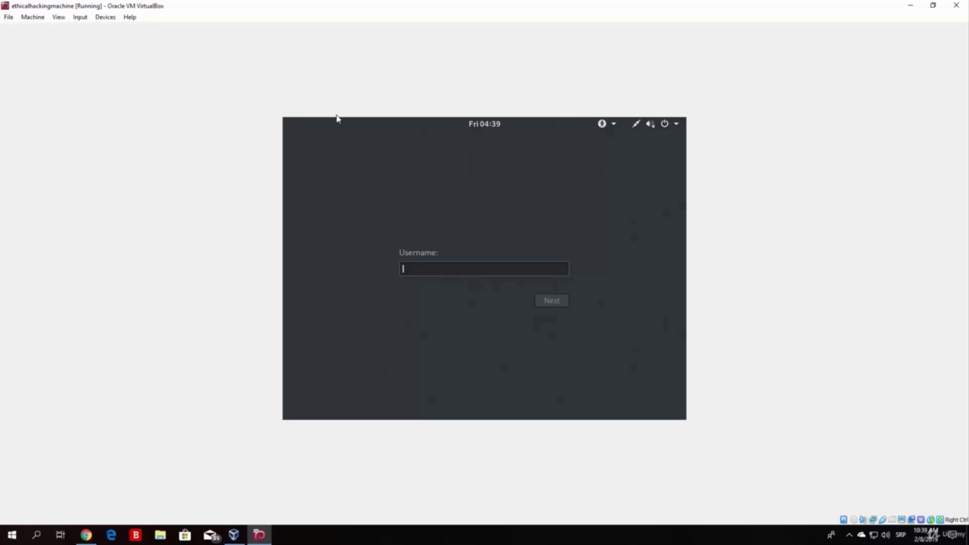
# Step: Log in to Kali with username root and the root password
pyautogui.write('root')
pyautogui.press('Return')
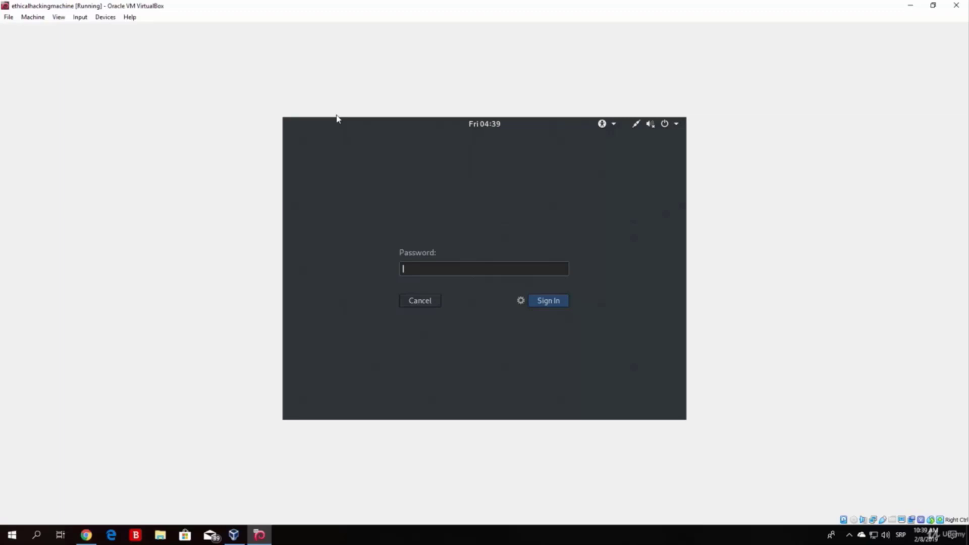
pyautogui.write('*****')
pyautogui.write('***')
pyautogui.press('Return')
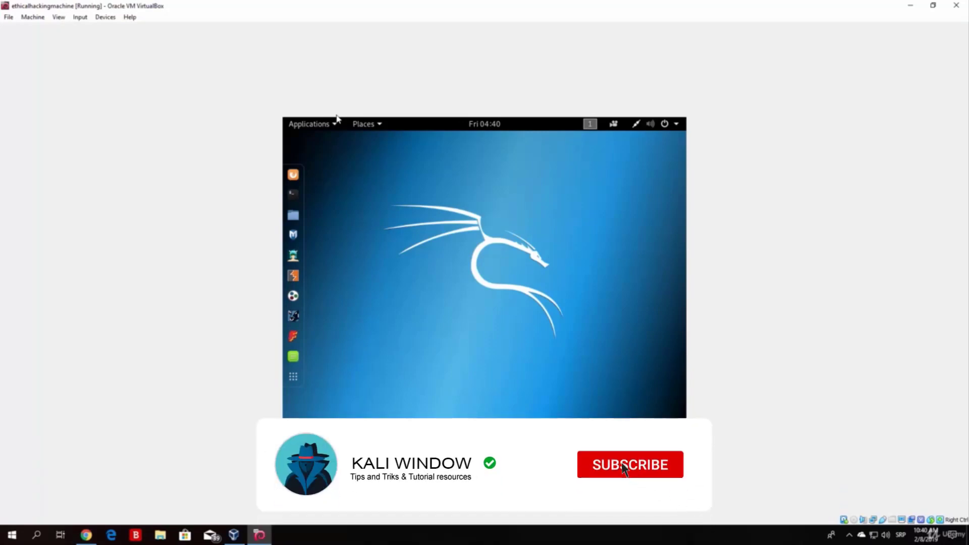
# Step: Launch a root terminal from Kali's dock and drag its window toward the screen centre
pyautogui.click(293, 194)
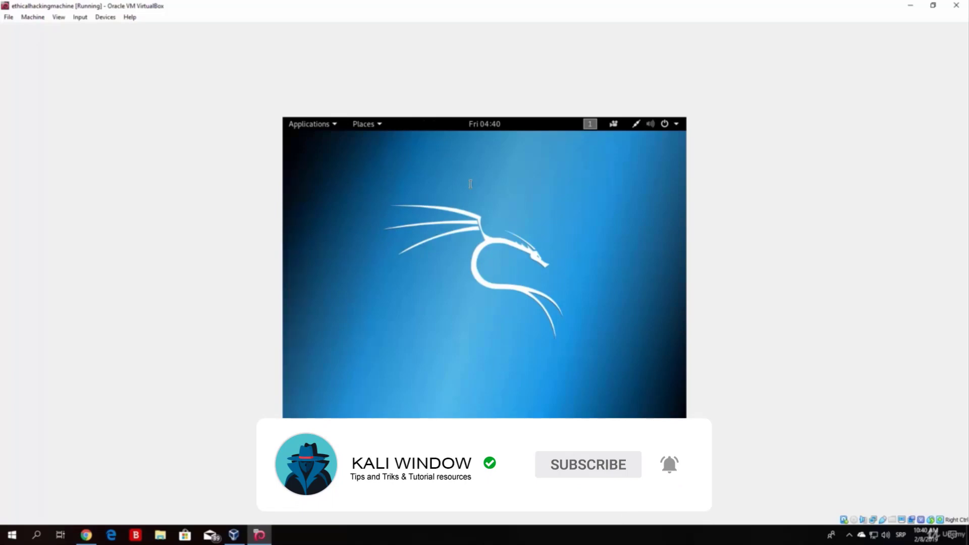
pyautogui.moveTo(478, 155); pyautogui.dragTo(494, 164)
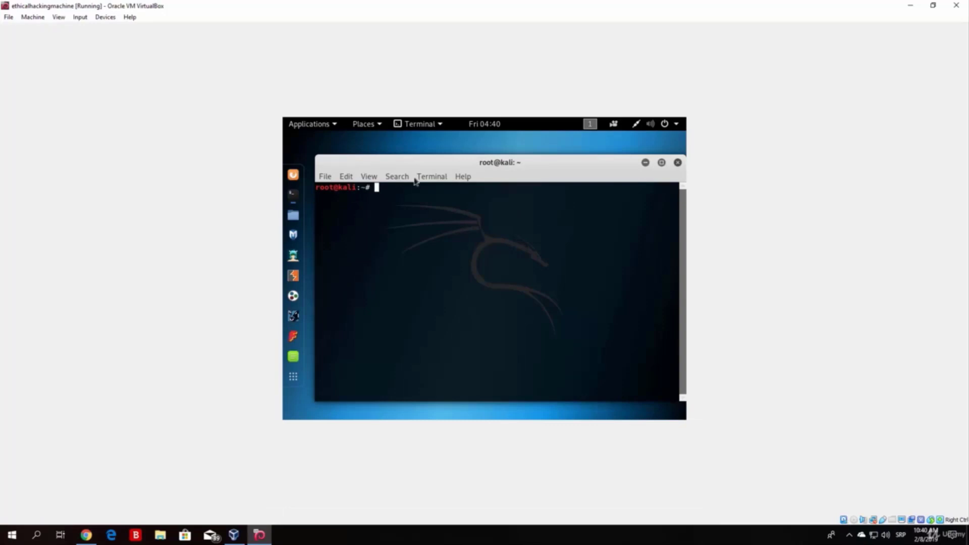
pyautogui.moveTo(447, 166)
pyautogui.mouseDown()
pyautogui.moveTo(352, 154)
pyautogui.moveTo(441, 165)
pyautogui.moveTo(444, 181)
pyautogui.moveTo(449, 172)
pyautogui.mouseUp()
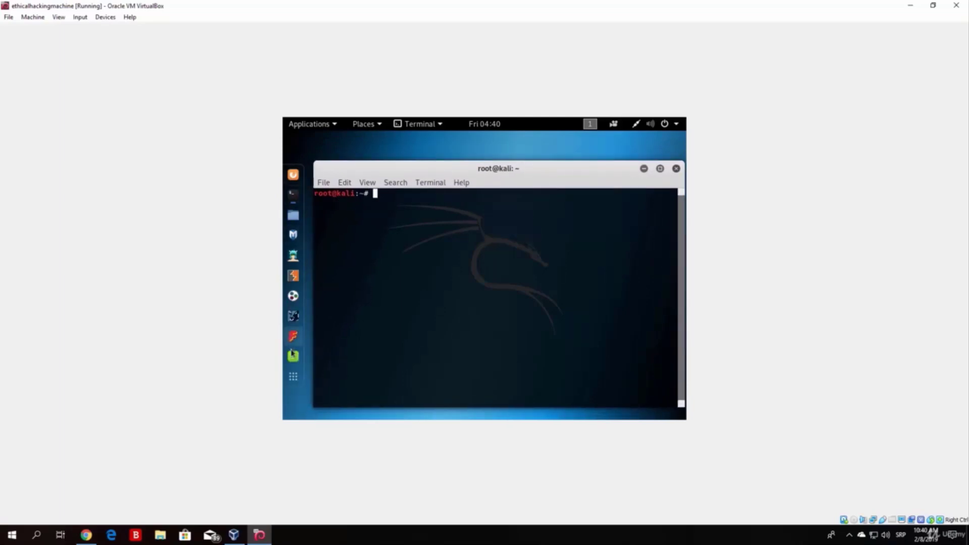